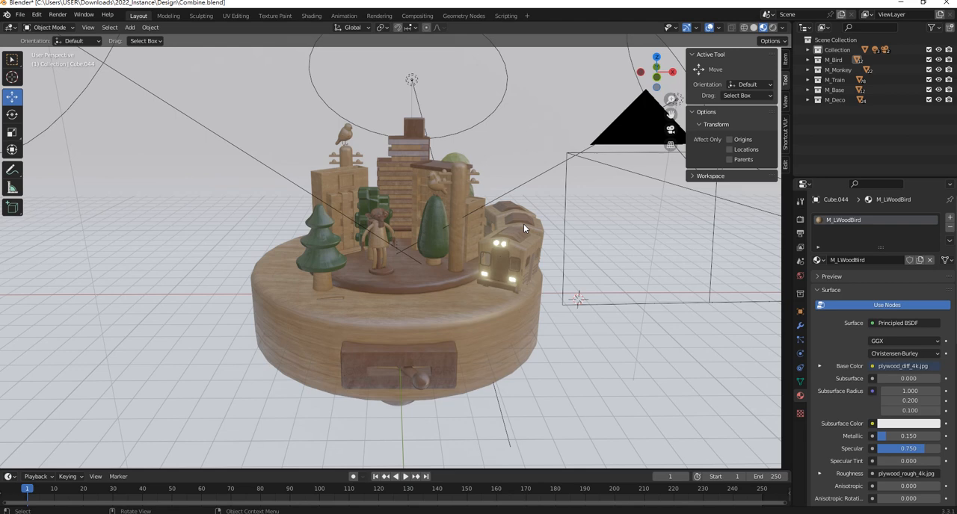
- Select the small wooden bird standing in front of the separate building models, beside the monkey
{"action": "scroll", "coordinate": [474, 228], "scroll_direction": "down", "scroll_amount": 7}
{"action": "middle_click_drag", "start_coordinate": [544, 244], "coordinate": [314, 252], "text": "shift"}
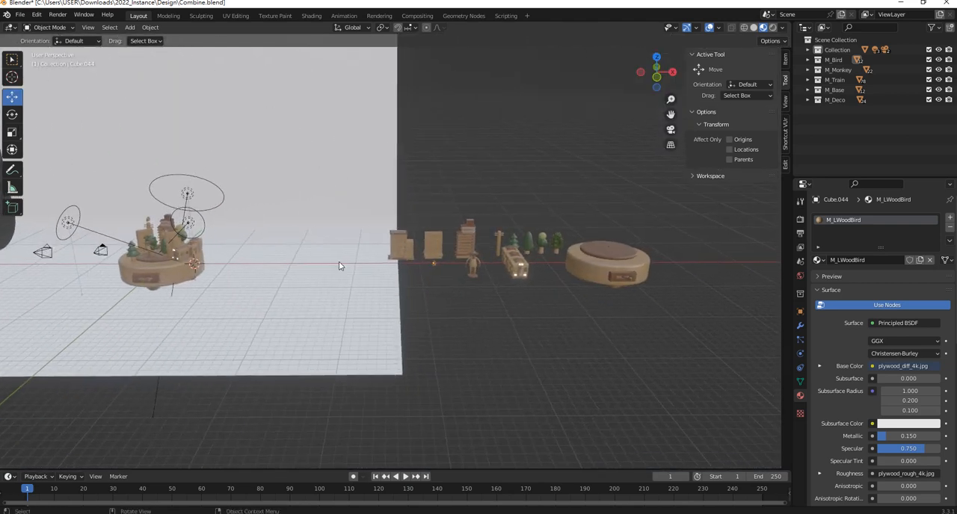
{"action": "scroll", "coordinate": [532, 281], "scroll_direction": "up", "scroll_amount": 5}
{"action": "scroll", "coordinate": [542, 291], "scroll_direction": "up", "scroll_amount": 2}
{"action": "left_click", "coordinate": [553, 300]}
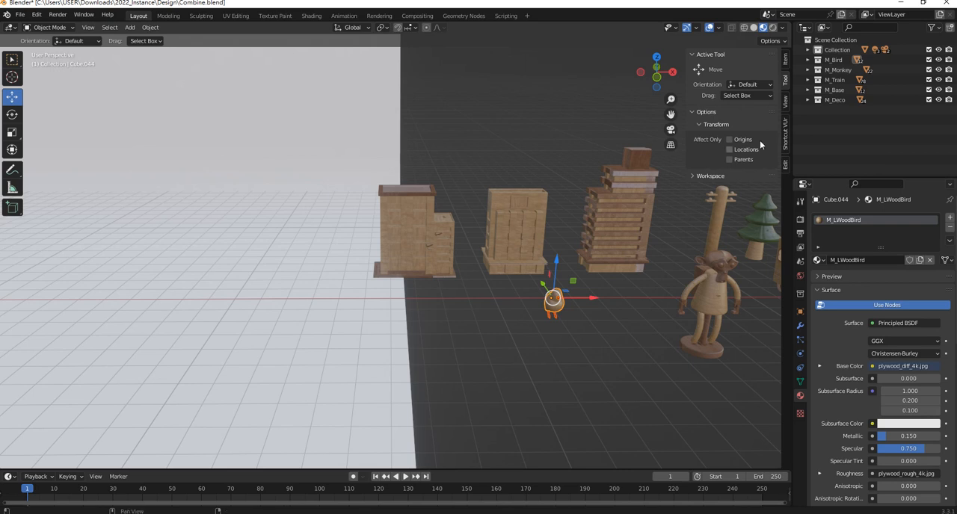
- Start the Shortcut VUr display and isolate the selected bird in local view
{"action": "left_click", "coordinate": [784, 140]}
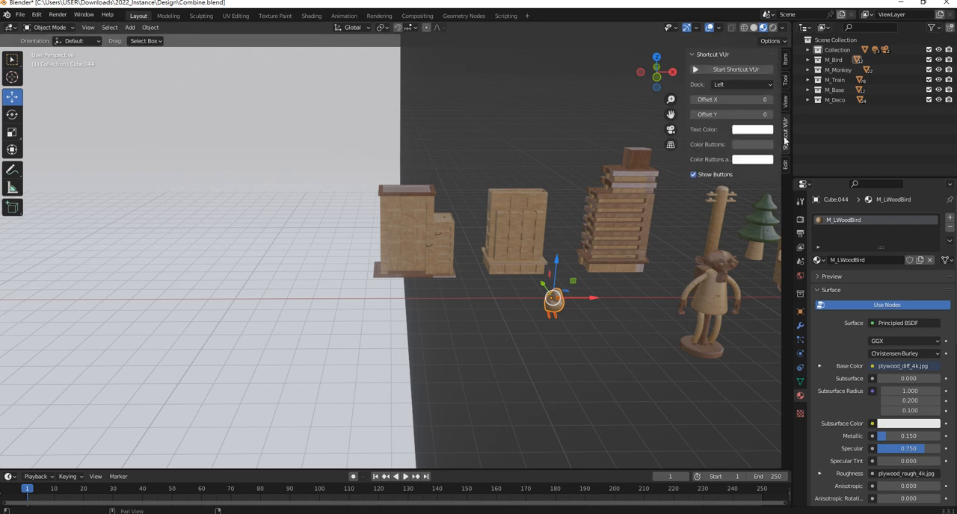
{"action": "left_click", "coordinate": [739, 70]}
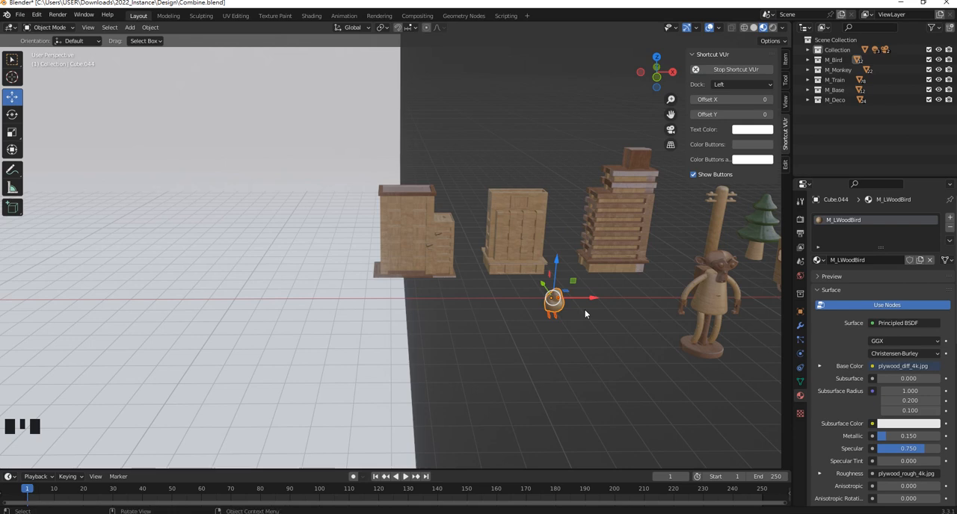
{"action": "key", "text": "slash"}
{"action": "middle_click_drag", "start_coordinate": [577, 310], "coordinate": [441, 213]}
- Split the 3D viewport into two side-by-side areas and make the new area a UV Editor
{"action": "mouse_move", "coordinate": [789, 24]}
{"action": "left_mouse_down"}
{"action": "mouse_move", "coordinate": [411, 28]}
{"action": "mouse_move", "coordinate": [419, 29]}
{"action": "left_mouse_up"}
{"action": "left_click", "coordinate": [438, 30]}
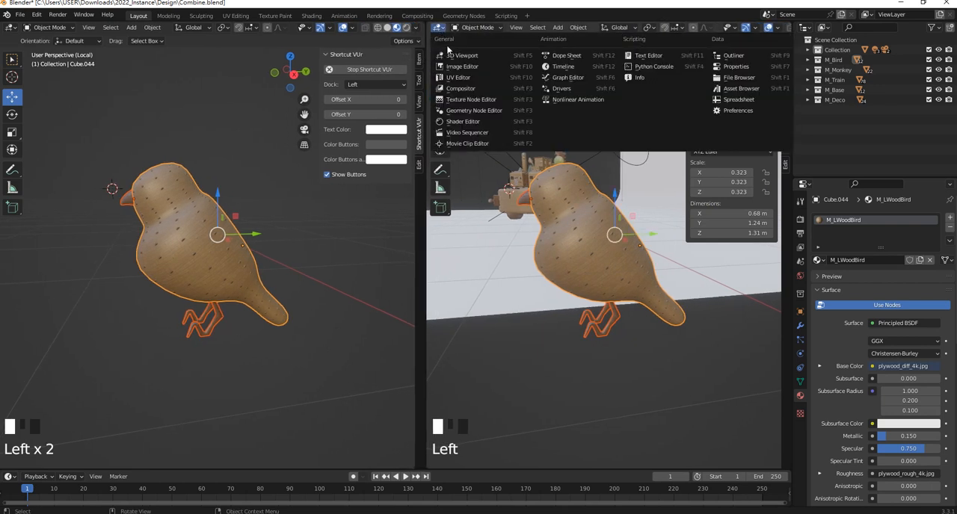
{"action": "left_click", "coordinate": [462, 78]}
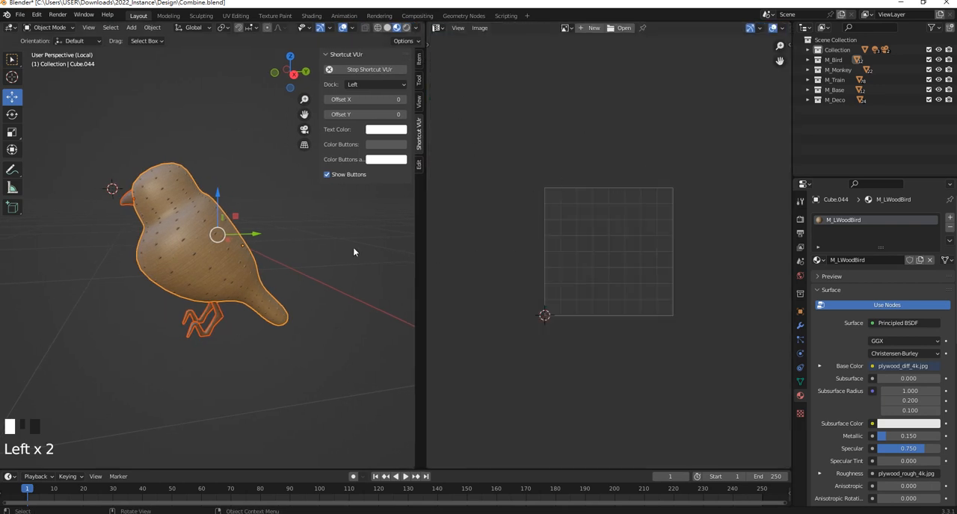
- Enter Edit Mode on the bird and select all linked faces of its body, starting from a head face
{"action": "scroll", "coordinate": [163, 261], "scroll_direction": "up", "scroll_amount": 3}
{"action": "scroll", "coordinate": [163, 261], "scroll_direction": "down", "scroll_amount": 2}
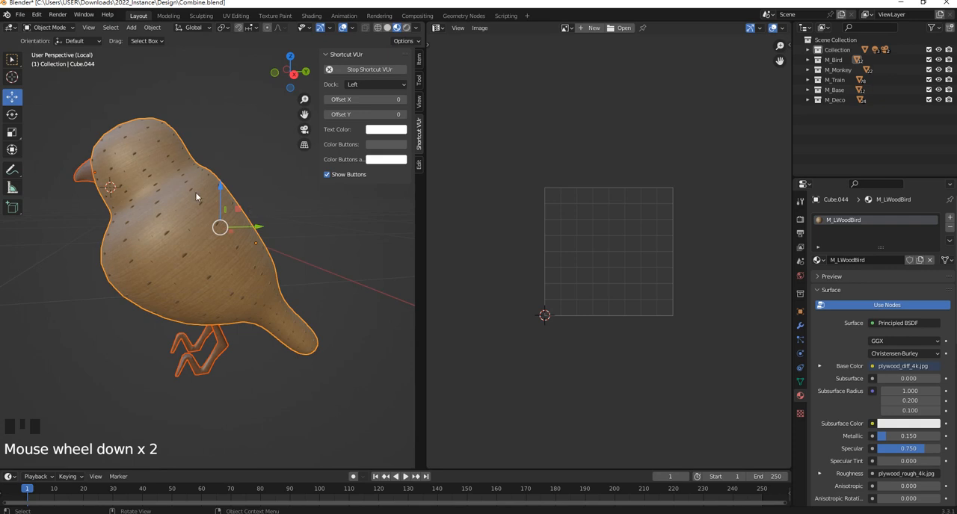
{"action": "middle_click_drag", "start_coordinate": [207, 206], "coordinate": [180, 157]}
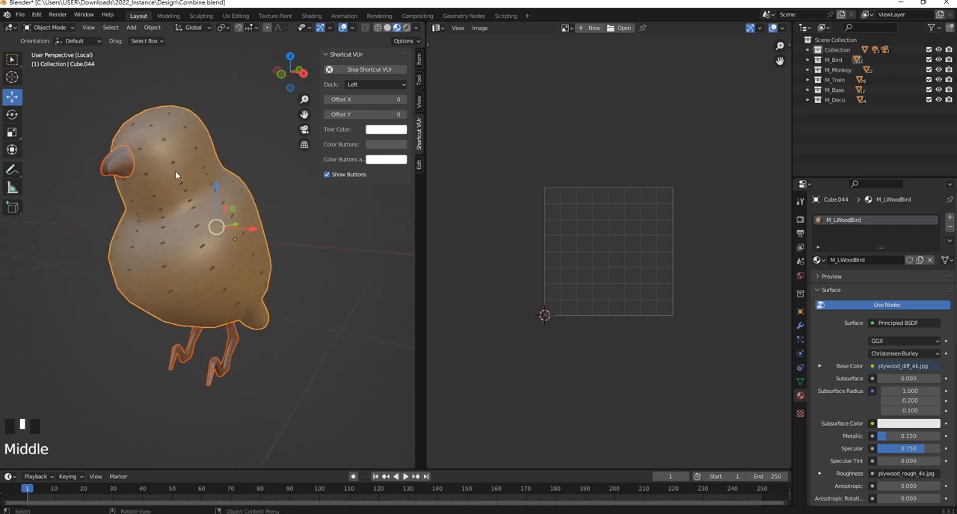
{"action": "key", "text": "Tab"}
{"action": "left_click", "coordinate": [186, 157]}
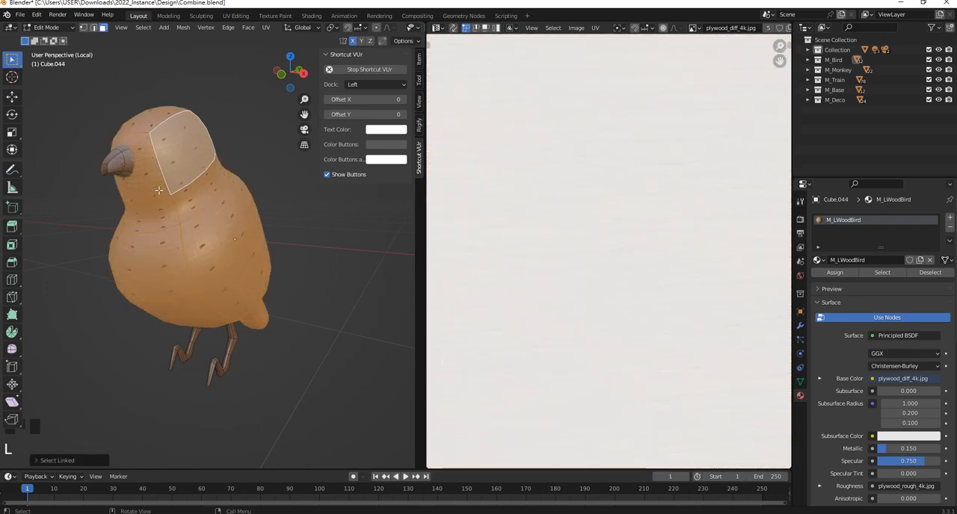
{"action": "middle_click_drag", "start_coordinate": [159, 191], "coordinate": [149, 207]}
{"action": "scroll", "coordinate": [277, 213], "scroll_direction": "up", "scroll_amount": 2}
{"action": "scroll", "coordinate": [275, 223], "scroll_direction": "down", "scroll_amount": 2}
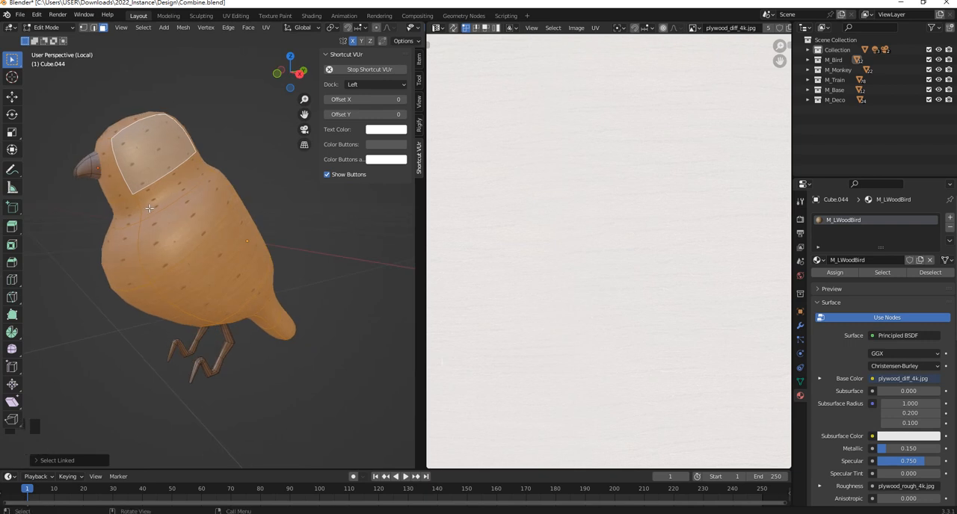
- Unwrap the bird's body with Smart UV Project, using a 66° angle limit, zero island margin and Correct Aspect
{"action": "key", "text": "u"}
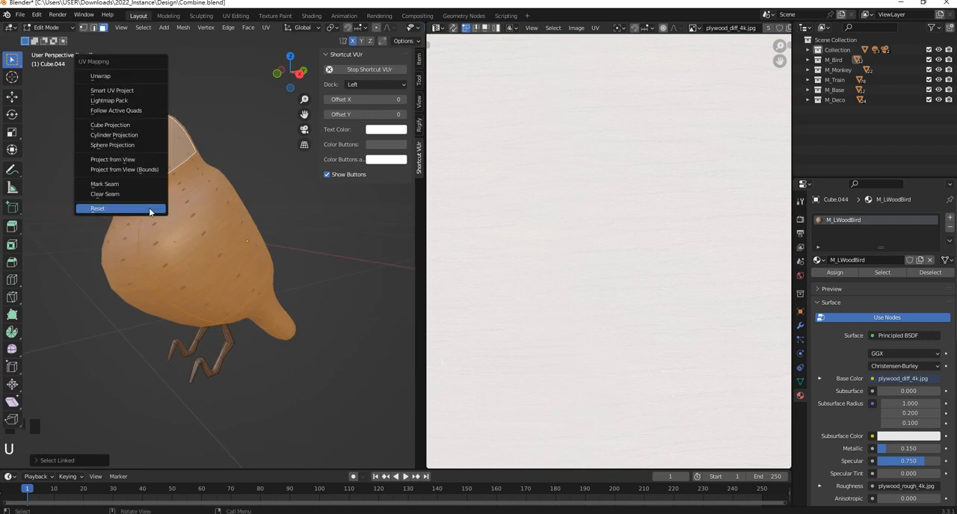
{"action": "left_click", "coordinate": [139, 92]}
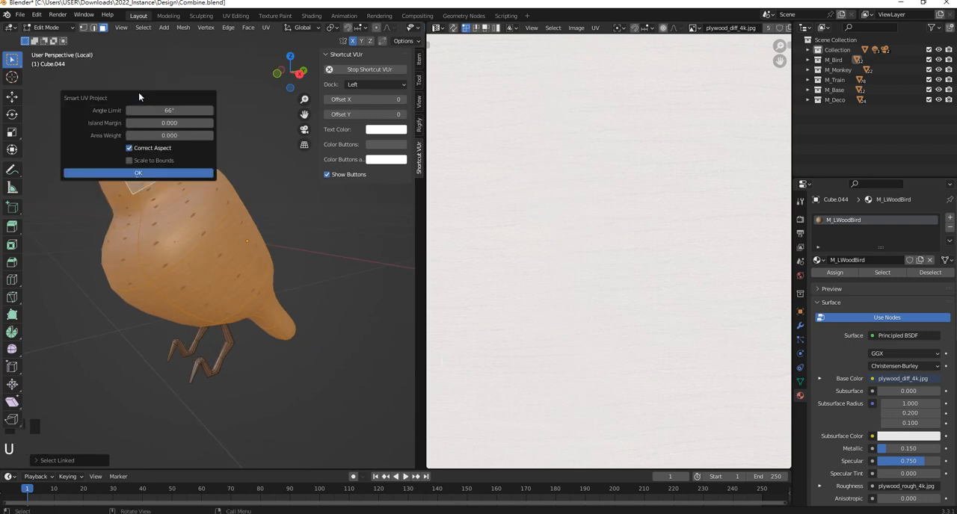
{"action": "left_click", "coordinate": [174, 174]}
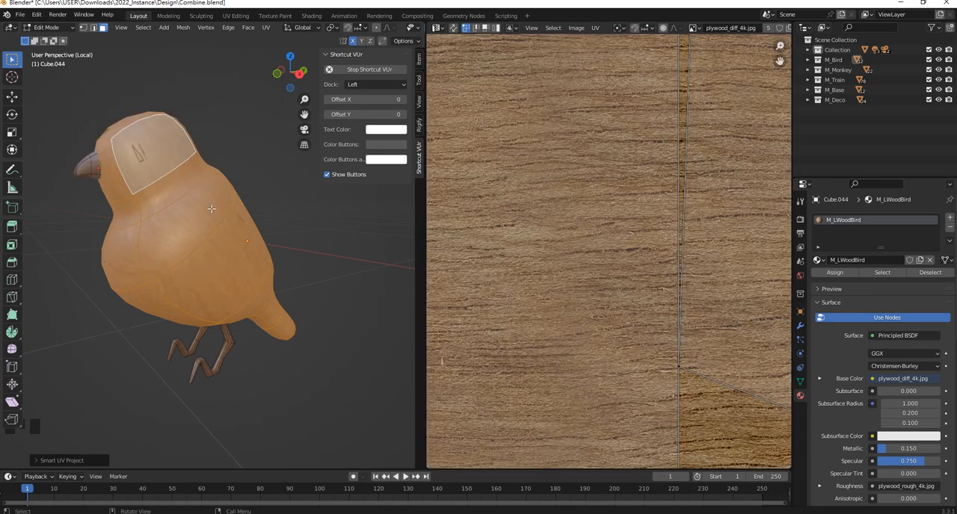
{"action": "scroll", "coordinate": [642, 187], "scroll_direction": "down", "scroll_amount": 10}
{"action": "scroll", "coordinate": [656, 228], "scroll_direction": "up", "scroll_amount": 1}
{"action": "scroll", "coordinate": [657, 228], "scroll_direction": "down", "scroll_amount": 1}
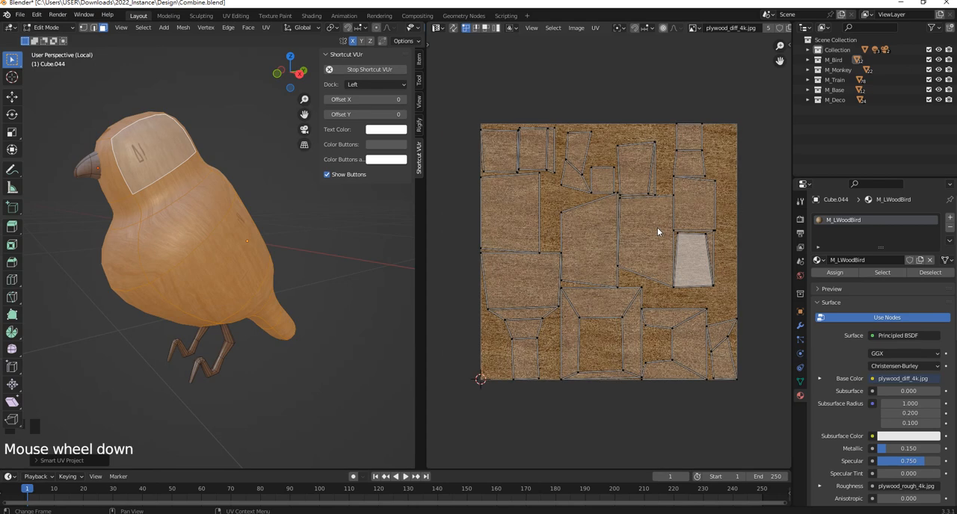
{"action": "scroll", "coordinate": [657, 228], "scroll_direction": "up", "scroll_amount": 1}
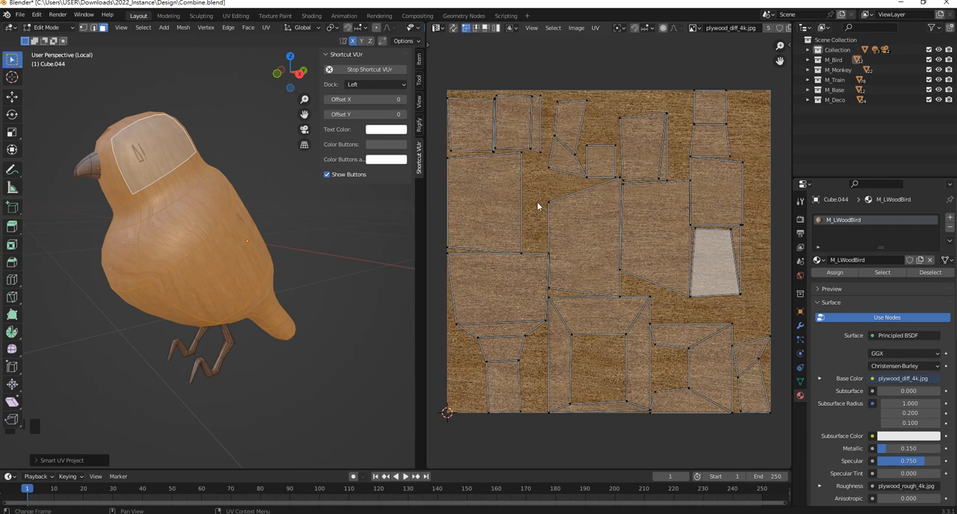
- Clear the face selection and view the bird mesh's UV maps in its object data properties
{"action": "middle_click_drag", "start_coordinate": [273, 209], "coordinate": [392, 219]}
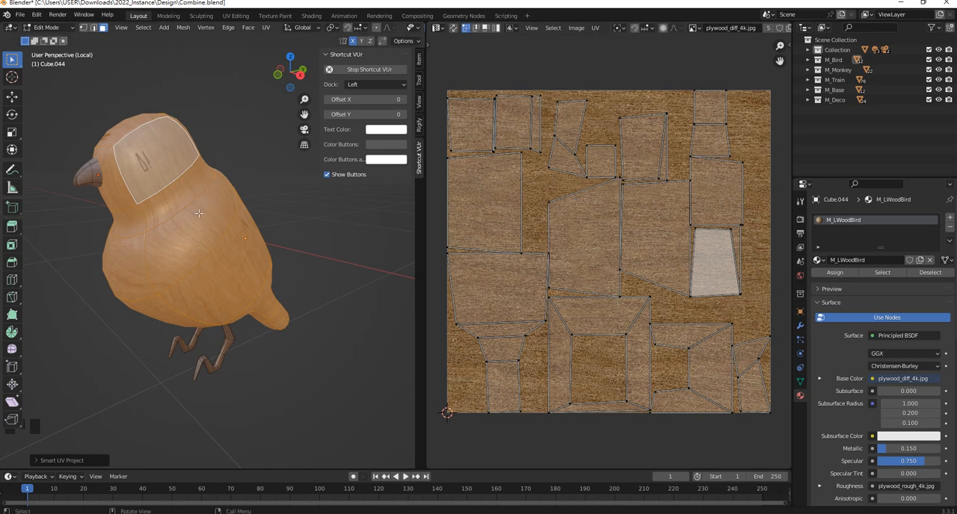
{"action": "key", "text": "u"}
{"action": "left_click", "coordinate": [246, 197]}
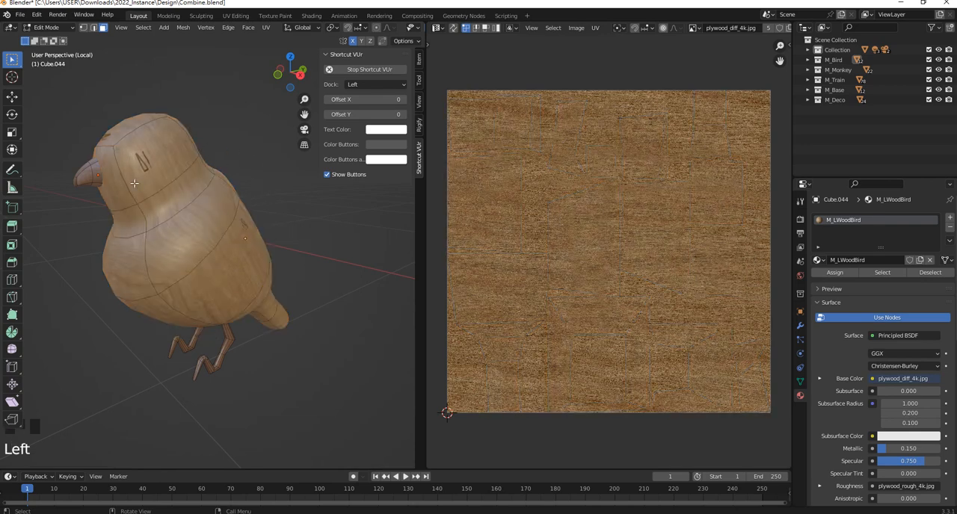
{"action": "left_click", "coordinate": [800, 382]}
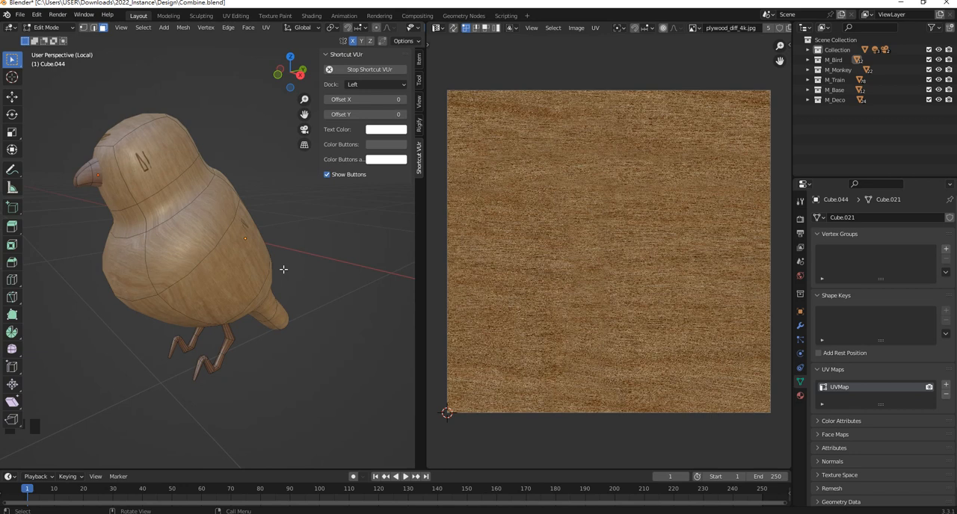
- Create a new blank 1024 × 1024 px image named BirdUVTexture with alpha and a transparent colour
{"action": "scroll", "coordinate": [773, 30], "scroll_direction": "down", "scroll_amount": 2}
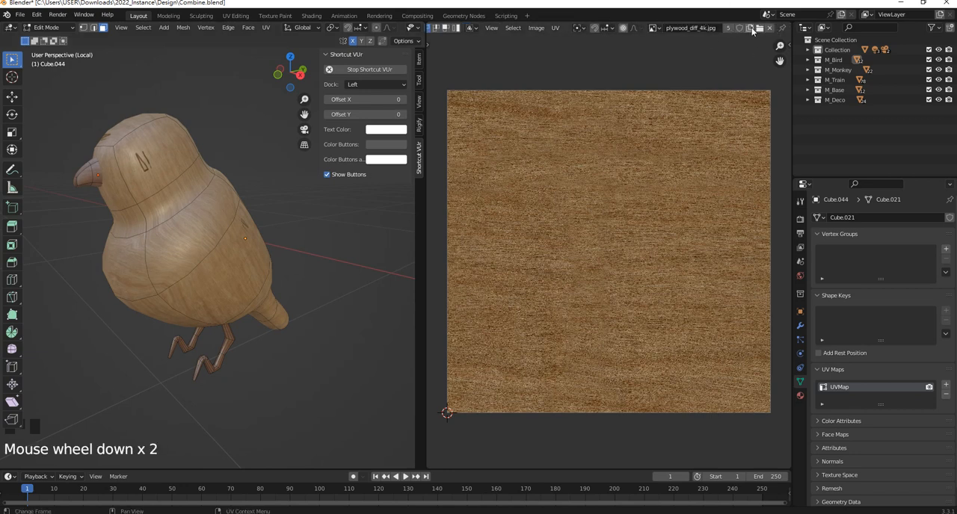
{"action": "left_click", "coordinate": [752, 29]}
{"action": "left_click", "coordinate": [771, 45]}
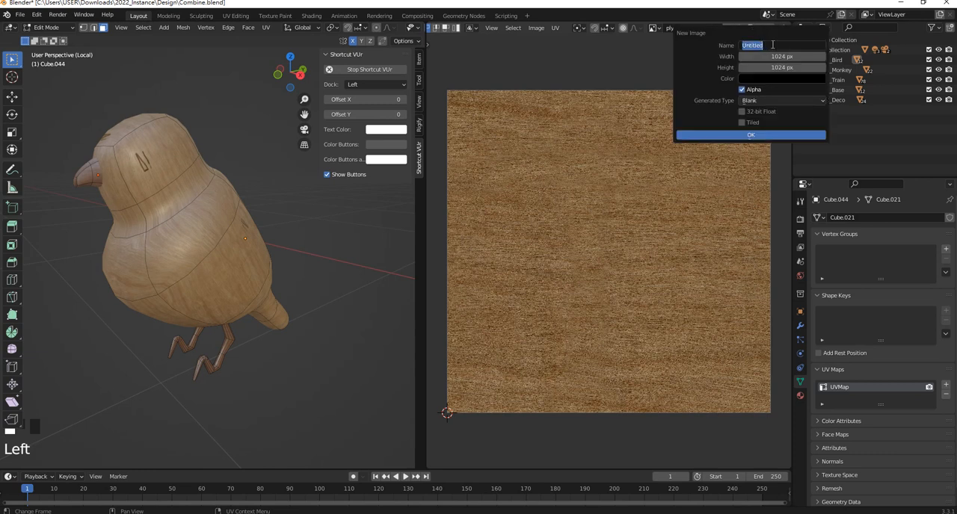
{"action": "type", "text": "Bird"}
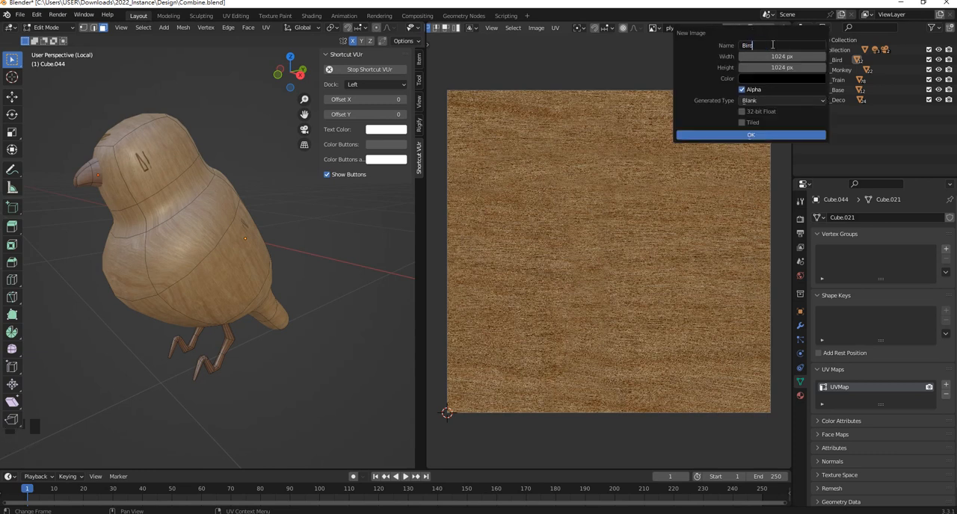
{"action": "type", "text": "UCT"}
{"action": "key", "text": "BackSpace"}
{"action": "key", "text": "BackSpace"}
{"action": "type", "text": "V"}
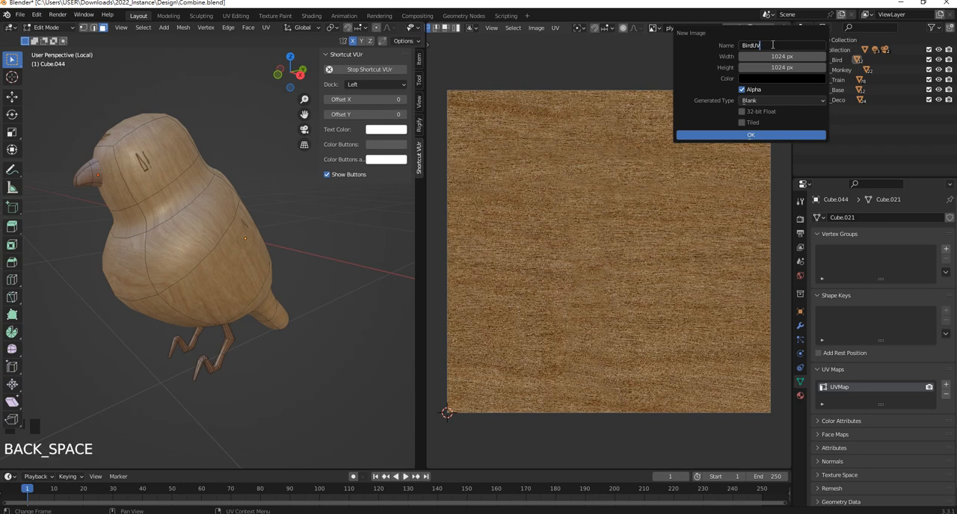
{"action": "type", "text": "Texture"}
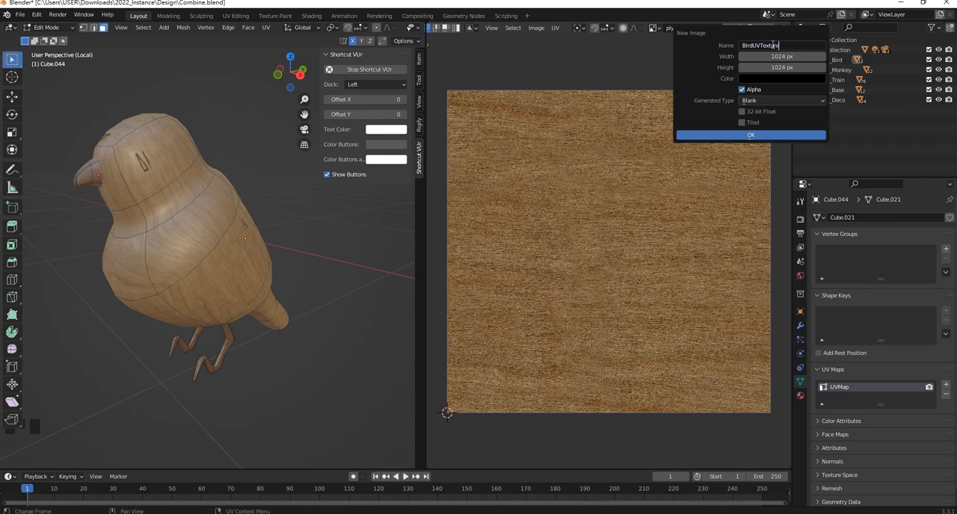
{"action": "left_click", "coordinate": [798, 77]}
{"action": "mouse_move", "coordinate": [784, 218]}
{"action": "left_mouse_down"}
{"action": "mouse_move", "coordinate": [759, 218]}
{"action": "mouse_move", "coordinate": [769, 219]}
{"action": "left_mouse_up"}
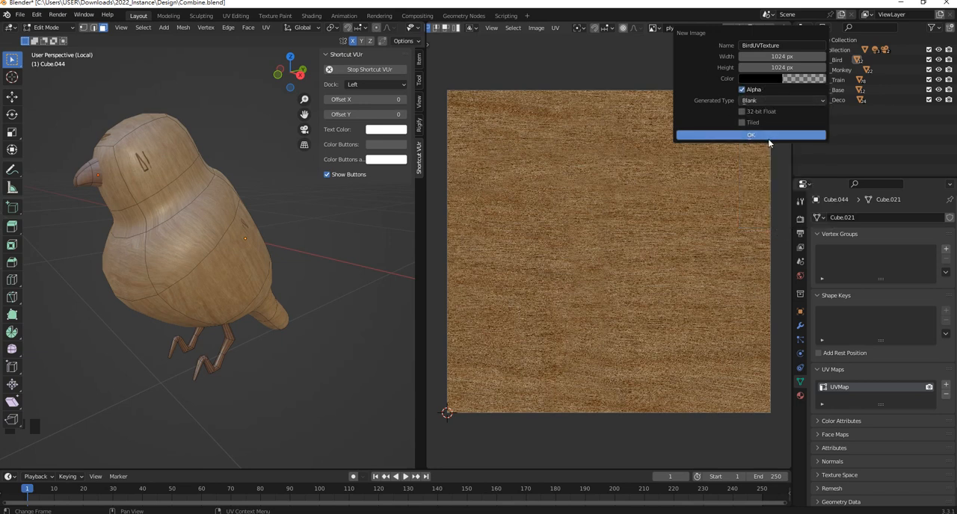
{"action": "left_click", "coordinate": [768, 137]}
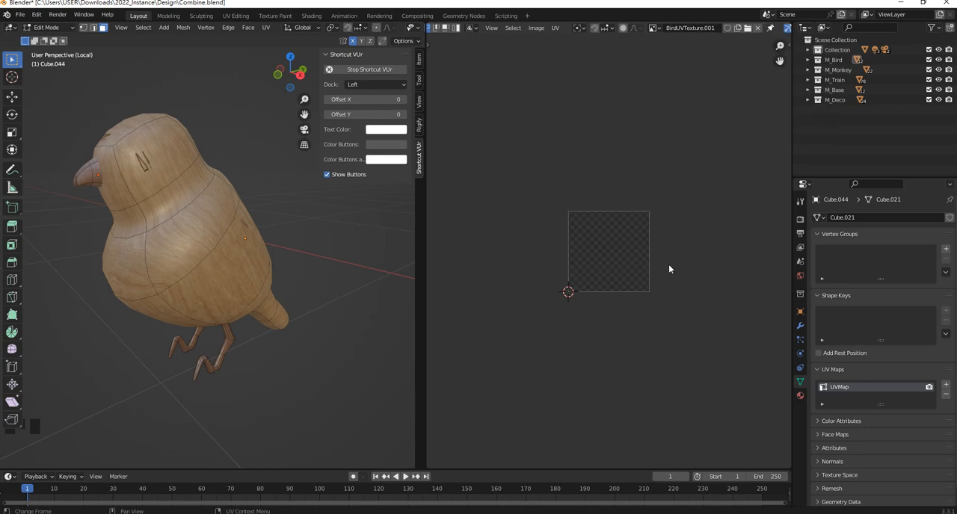
- Select all linked faces of the bird's body so their UV islands lie over the new blank image
{"action": "scroll", "coordinate": [670, 267], "scroll_direction": "up", "scroll_amount": 5}
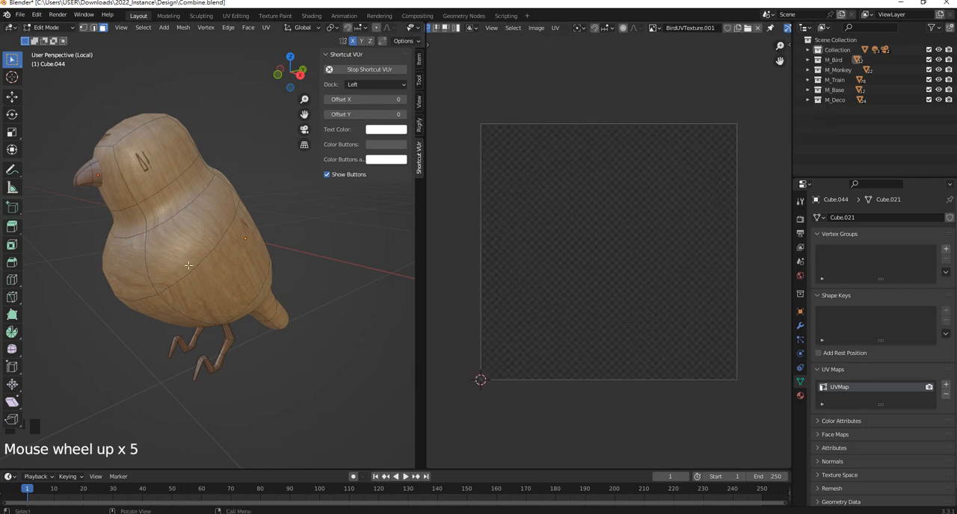
{"action": "left_click", "coordinate": [193, 236]}
{"action": "key", "text": "u"}
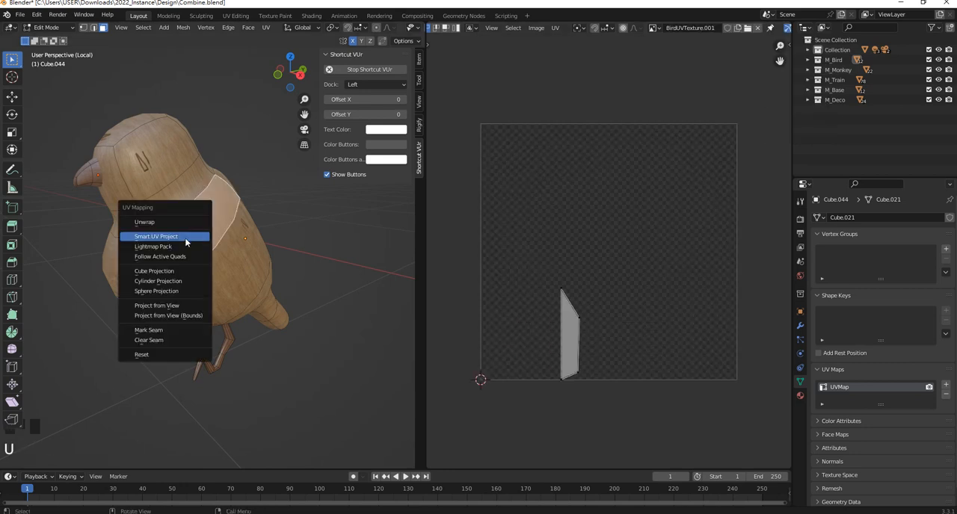
{"action": "left_click", "coordinate": [193, 164]}
{"action": "left_click", "coordinate": [193, 165]}
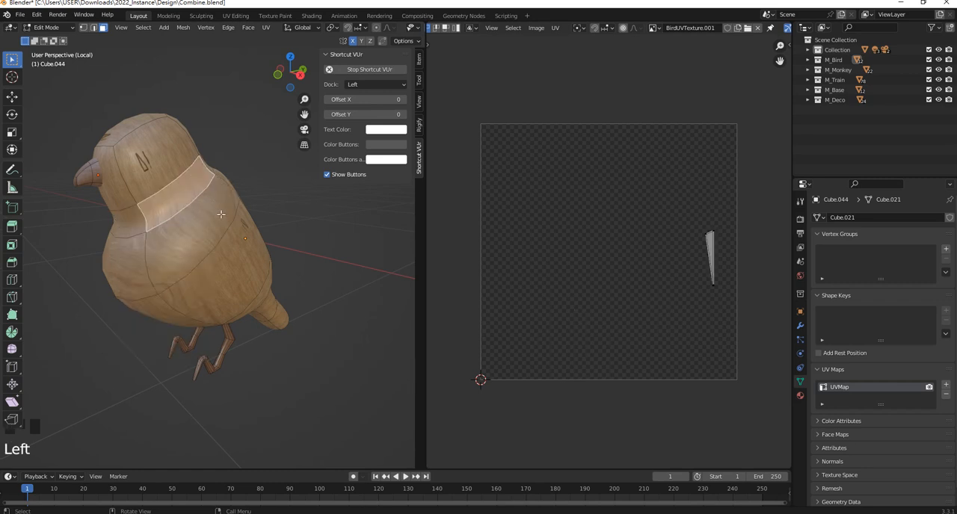
{"action": "key", "text": "l"}
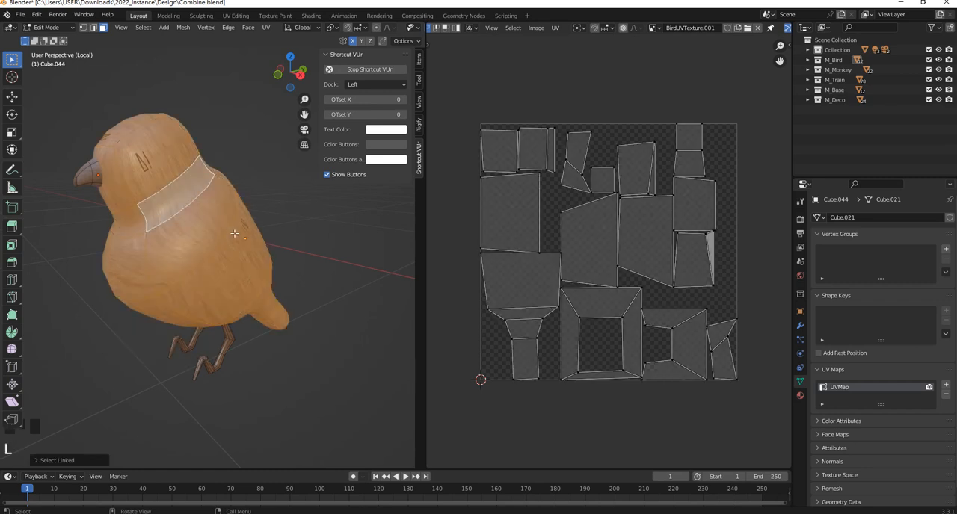
- Save the blank image as BirdUVTexture.001.png in the Design folder, in RGBA PNG format
{"action": "left_click", "coordinate": [537, 30]}
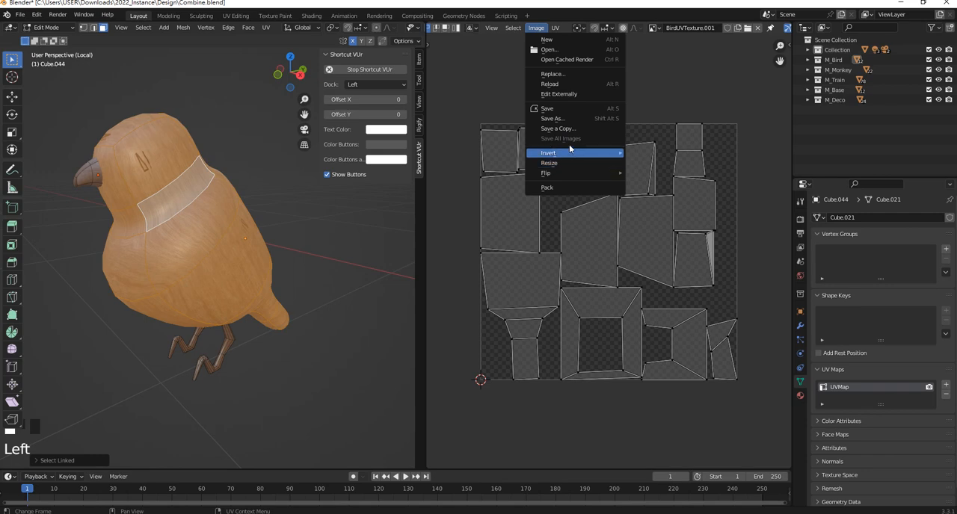
{"action": "left_click", "coordinate": [547, 110]}
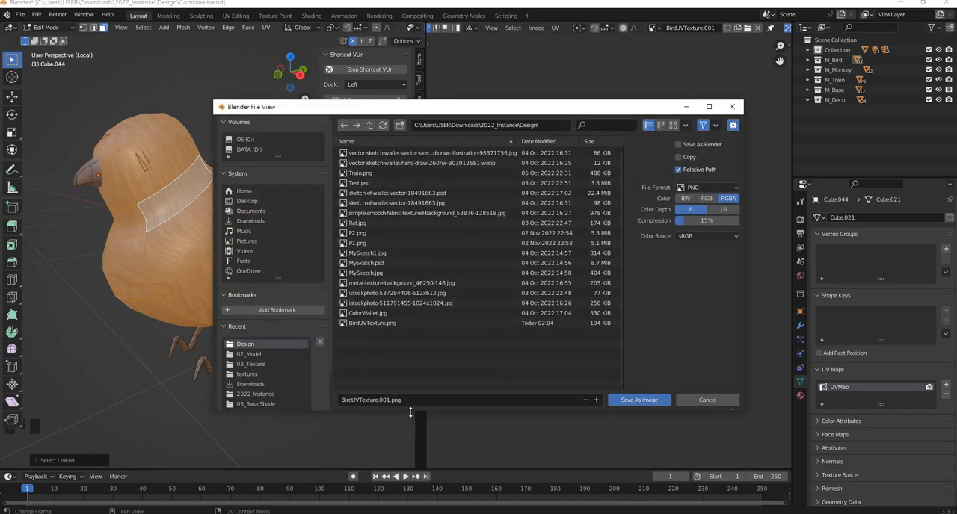
{"action": "left_click", "coordinate": [639, 402]}
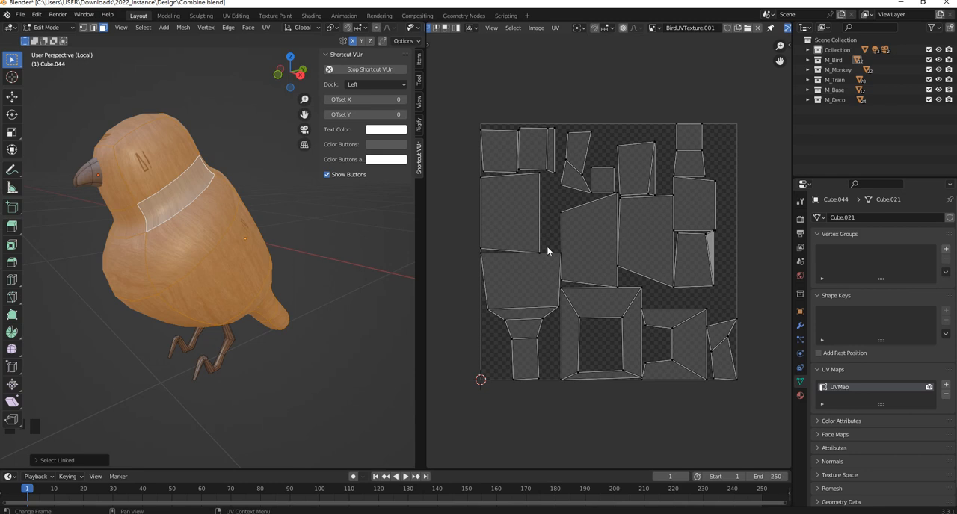
- Duplicate the bird's M_LWoodBird material as a new material and name it M_LWoodBird2
{"action": "left_click", "coordinate": [799, 398]}
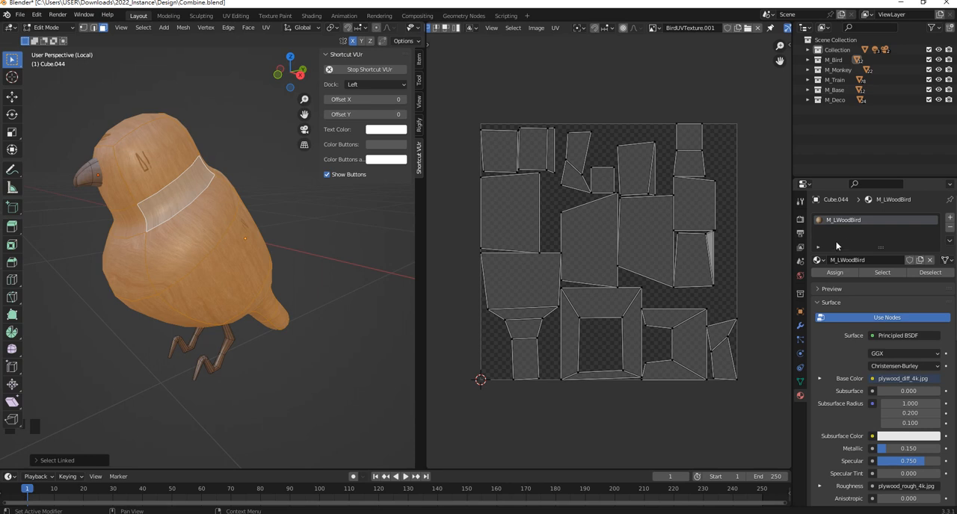
{"action": "left_click", "coordinate": [920, 261]}
{"action": "double_click", "coordinate": [873, 221]}
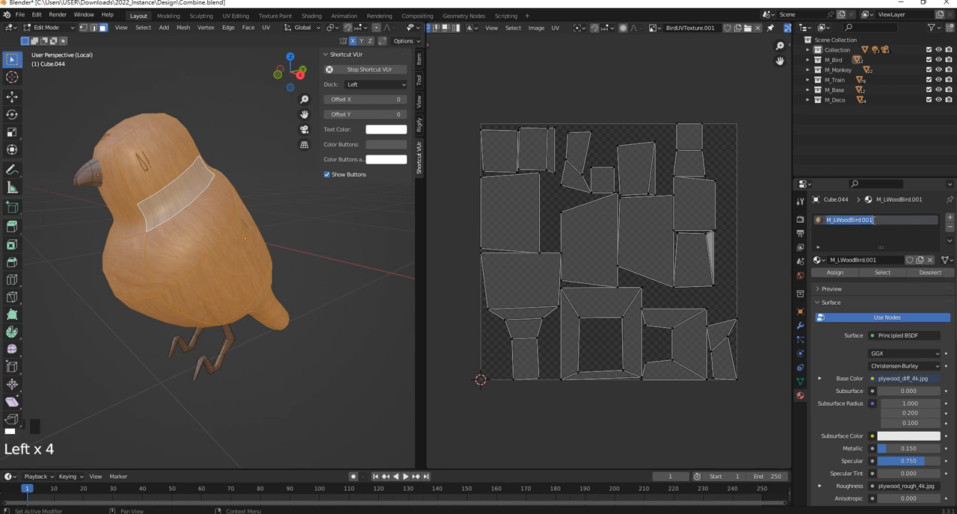
{"action": "double_click", "coordinate": [869, 221]}
{"action": "key", "text": "BackSpace"}
{"action": "key", "text": "BackSpace"}
{"action": "type", "text": "2"}
{"action": "key", "text": "Return"}
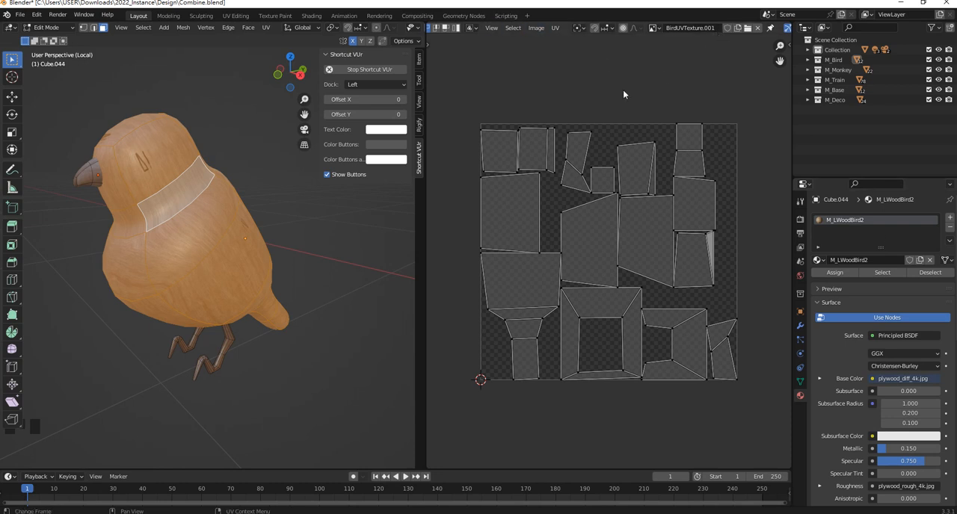
- Switch the UV editor area to the Shader Editor and bring up the M_LWoodBird2 node tree
{"action": "scroll", "coordinate": [622, 90], "scroll_direction": "up", "scroll_amount": 11}
{"action": "left_click", "coordinate": [438, 28]}
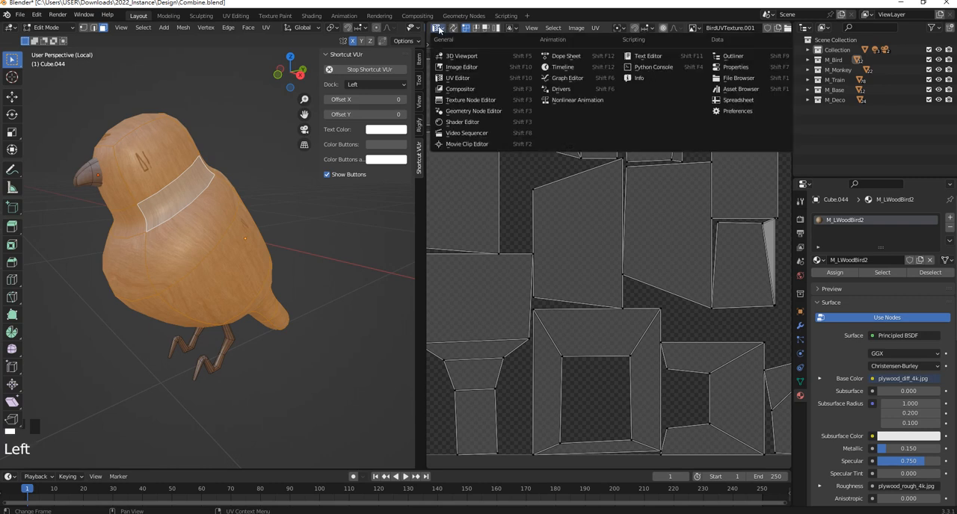
{"action": "left_click", "coordinate": [462, 122]}
{"action": "scroll", "coordinate": [620, 207], "scroll_direction": "down", "scroll_amount": 9}
{"action": "scroll", "coordinate": [620, 207], "scroll_direction": "down", "scroll_amount": 2}
{"action": "scroll", "coordinate": [493, 177], "scroll_direction": "up", "scroll_amount": 3}
{"action": "middle_click_drag", "start_coordinate": [493, 177], "coordinate": [558, 164]}
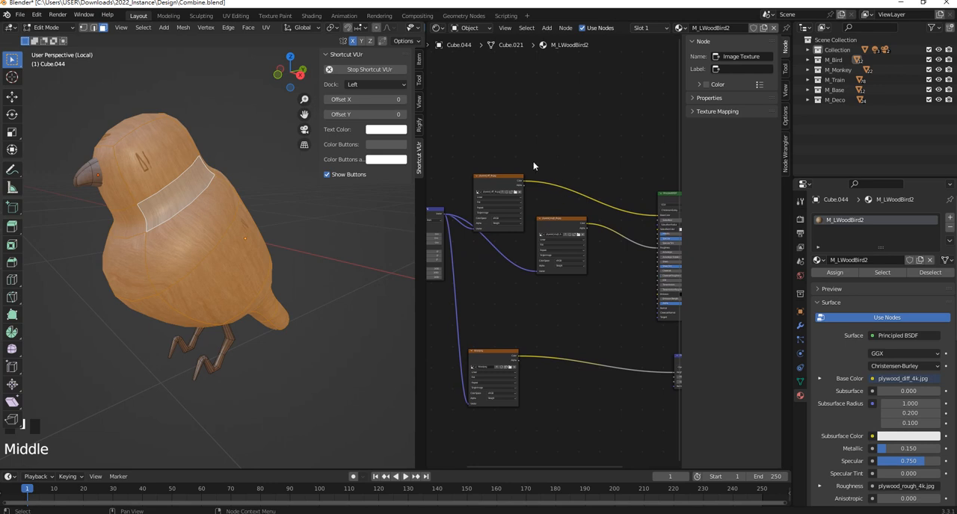
- Add a MixRGB node in the empty space above the plywood_rough_4k.jpg texture node
{"action": "scroll", "coordinate": [558, 168], "scroll_direction": "up", "scroll_amount": 3}
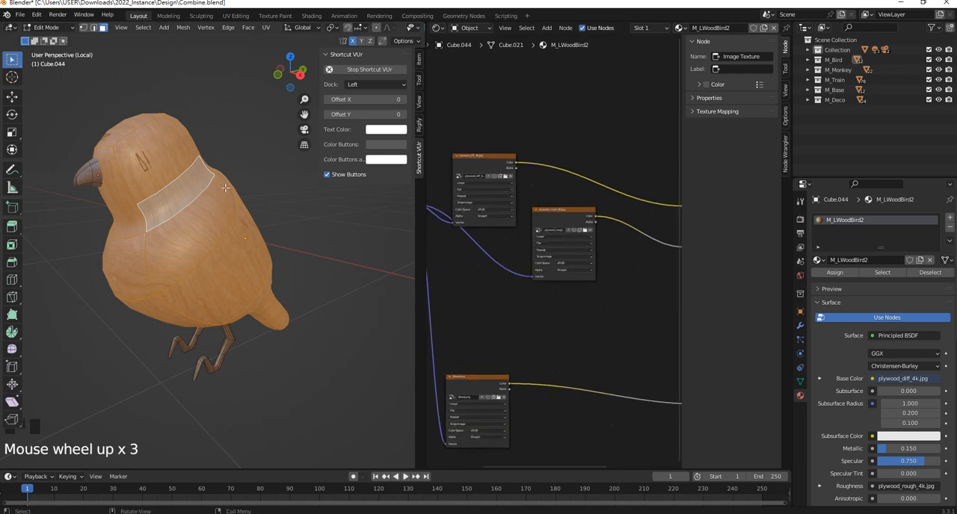
{"action": "scroll", "coordinate": [555, 231], "scroll_direction": "up", "scroll_amount": 4}
{"action": "middle_click_drag", "start_coordinate": [531, 120], "coordinate": [550, 190]}
{"action": "left_click", "coordinate": [579, 162]}
{"action": "middle_click_drag", "start_coordinate": [588, 162], "coordinate": [525, 169]}
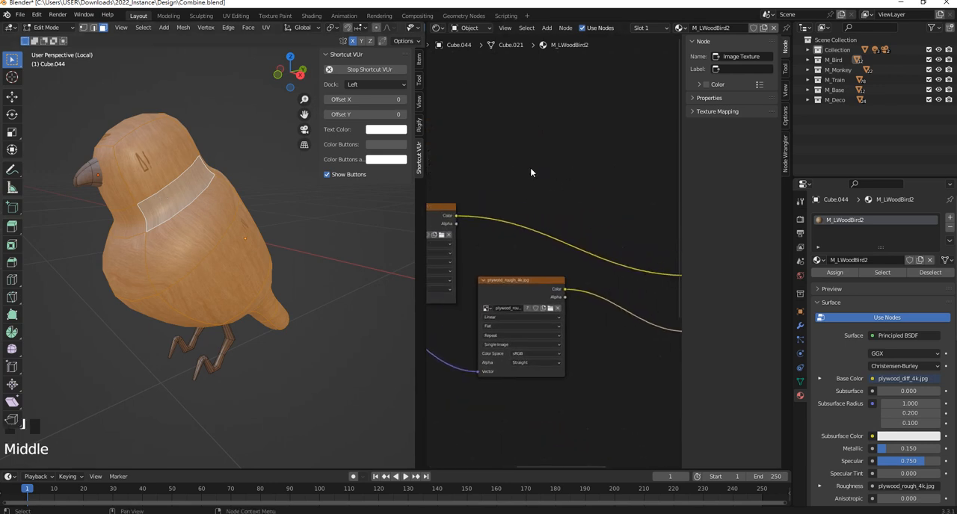
{"action": "key", "text": "shift+a"}
{"action": "left_click", "coordinate": [536, 171]}
{"action": "type", "text": "m"}
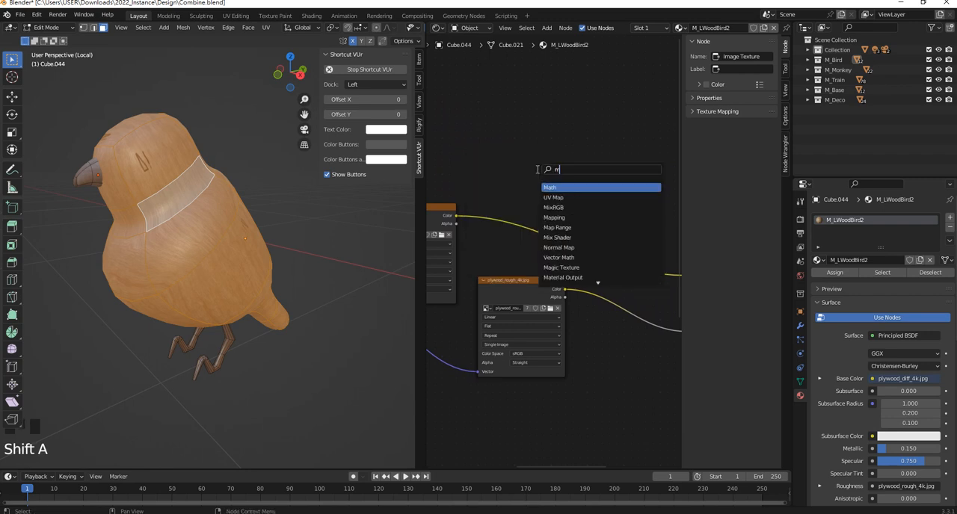
{"action": "left_click", "coordinate": [550, 189]}
{"action": "left_click", "coordinate": [563, 160]}
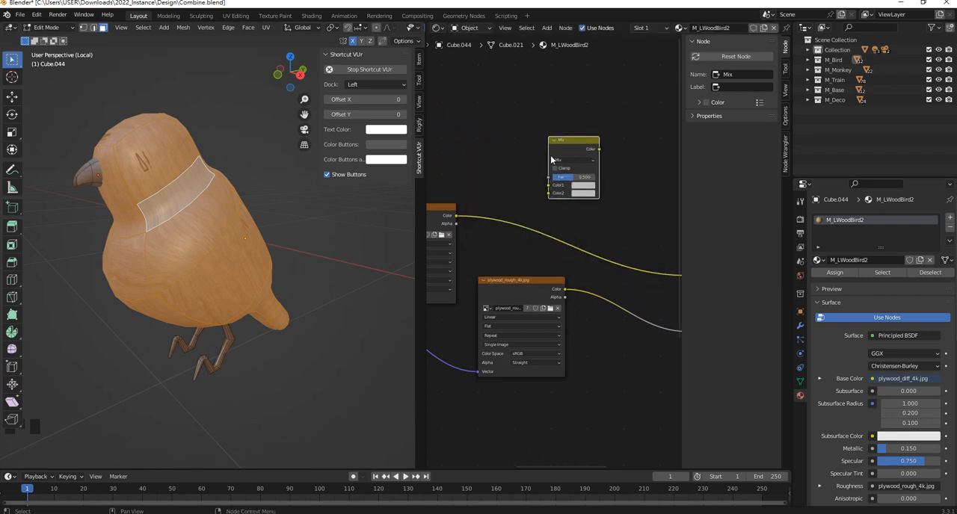
- Duplicate the plywood_diff_4k.jpg image texture node above the original and set the copy's image to BirdUVTexture.001
{"action": "middle_click_drag", "start_coordinate": [487, 145], "coordinate": [567, 161]}
{"action": "left_click", "coordinate": [504, 225]}
{"action": "middle_click_drag", "start_coordinate": [503, 224], "coordinate": [484, 240]}
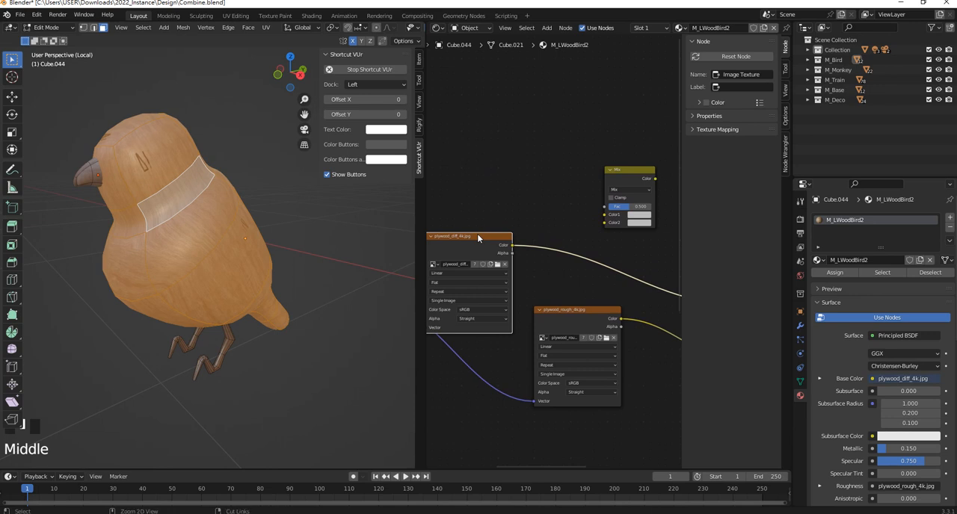
{"action": "key", "text": "ctrl+v"}
{"action": "left_click_drag", "start_coordinate": [485, 240], "coordinate": [487, 105]}
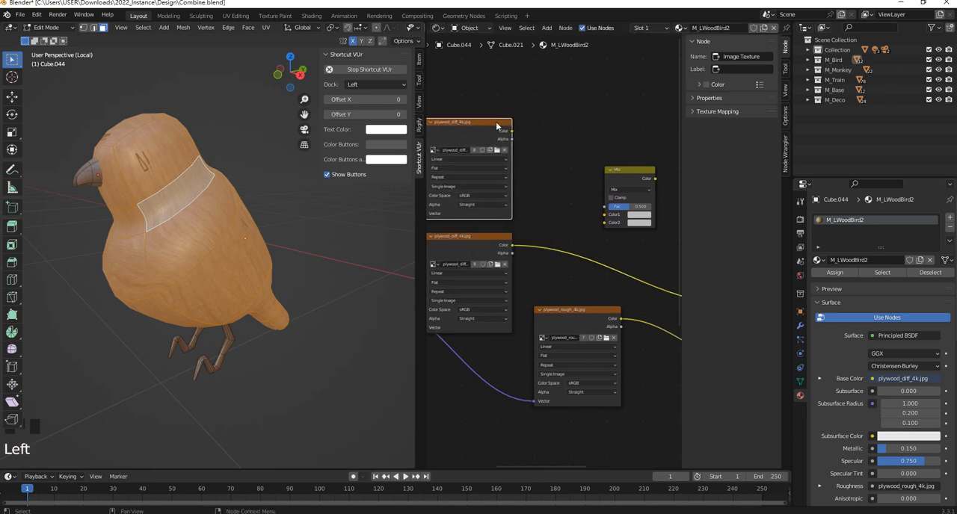
{"action": "middle_click_drag", "start_coordinate": [446, 151], "coordinate": [496, 177]}
{"action": "left_click", "coordinate": [484, 176]}
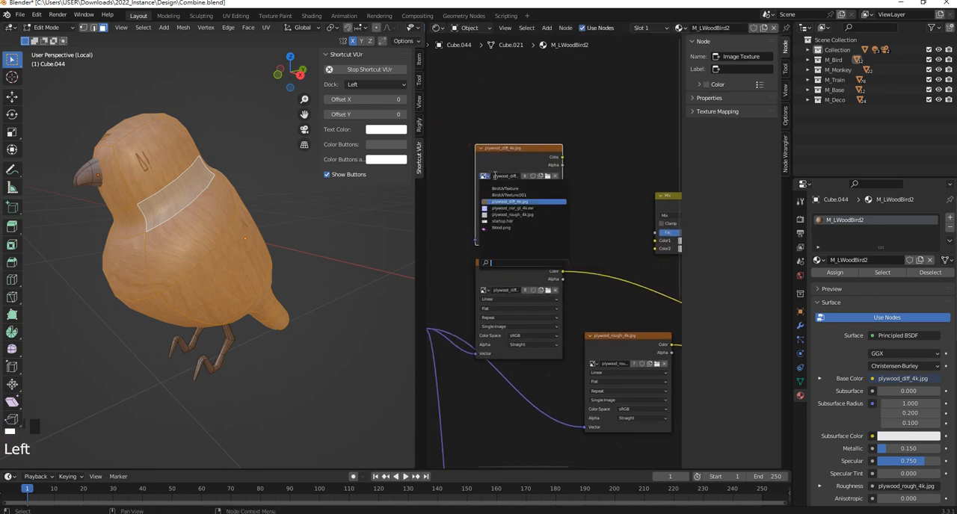
{"action": "left_click", "coordinate": [530, 195]}
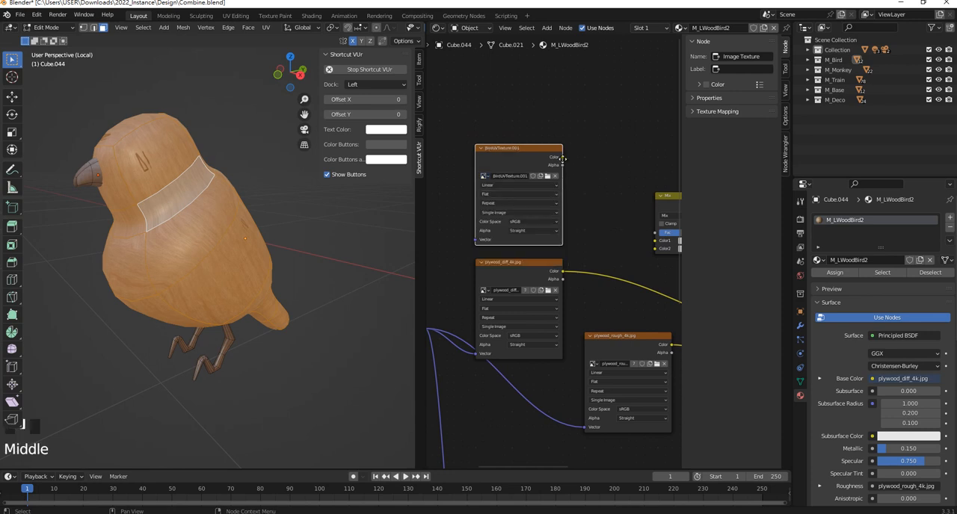
- Connect BirdUVTexture.001 to the Mix node's Color1 and plywood_diff_4k.jpg to Color2, and link the Mix output to Base Color
{"action": "middle_click_drag", "start_coordinate": [570, 166], "coordinate": [531, 150]}
{"action": "left_click_drag", "start_coordinate": [523, 140], "coordinate": [616, 225]}
{"action": "middle_click_drag", "start_coordinate": [531, 255], "coordinate": [513, 222]}
{"action": "left_click_drag", "start_coordinate": [506, 221], "coordinate": [597, 198]}
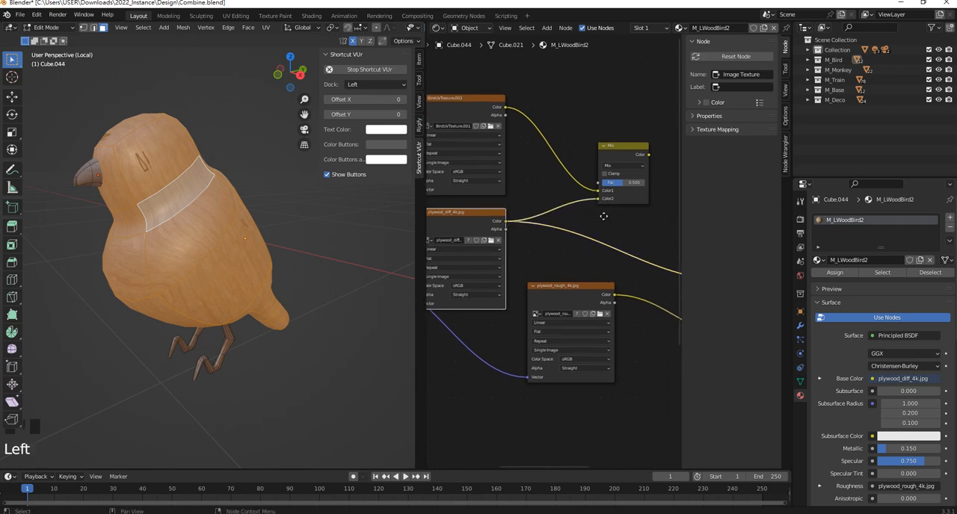
{"action": "middle_click_drag", "start_coordinate": [643, 164], "coordinate": [567, 148]}
{"action": "left_click_drag", "start_coordinate": [572, 141], "coordinate": [660, 265]}
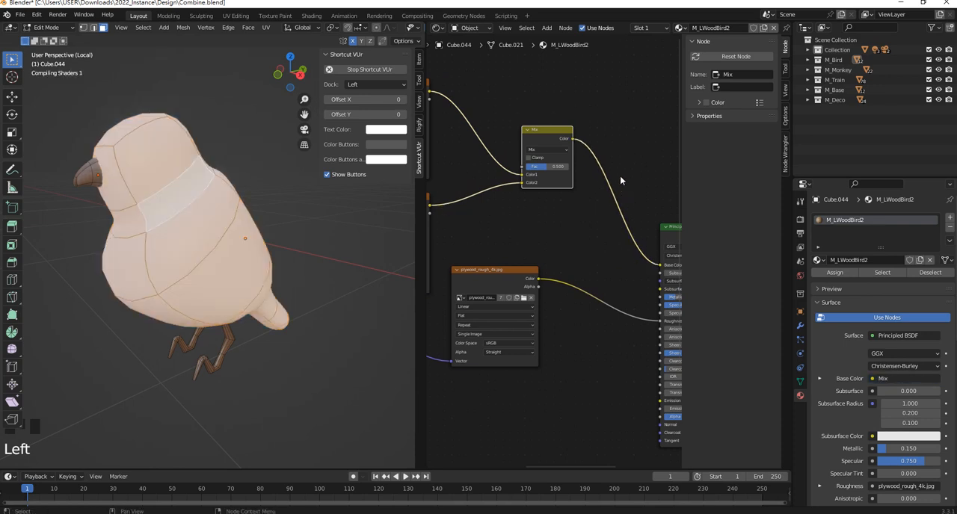
- Deselect the bird's faces, switch from Edit Mode to Texture Paint mode, and show the brush and texture slot settings in a wider viewport
{"action": "left_click", "coordinate": [311, 219]}
{"action": "middle_click_drag", "start_coordinate": [216, 212], "coordinate": [238, 199]}
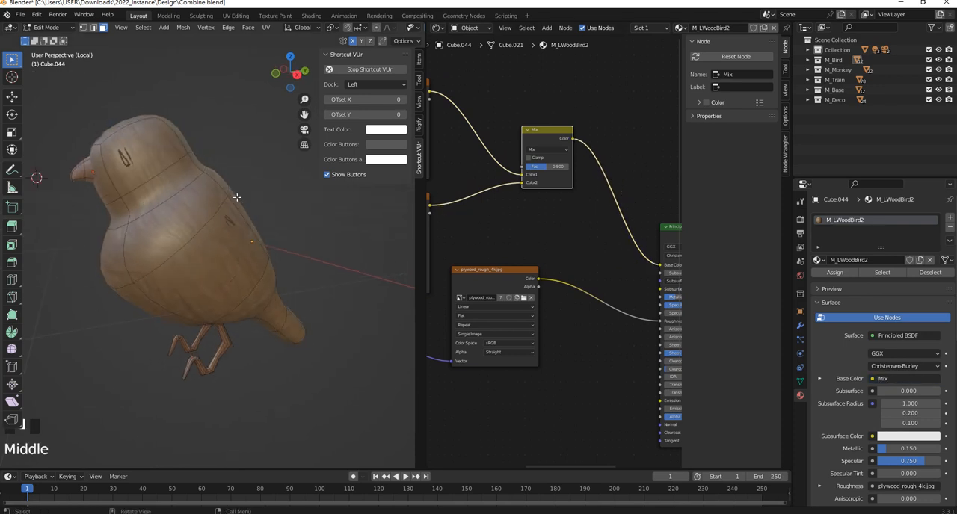
{"action": "key", "text": "Tab"}
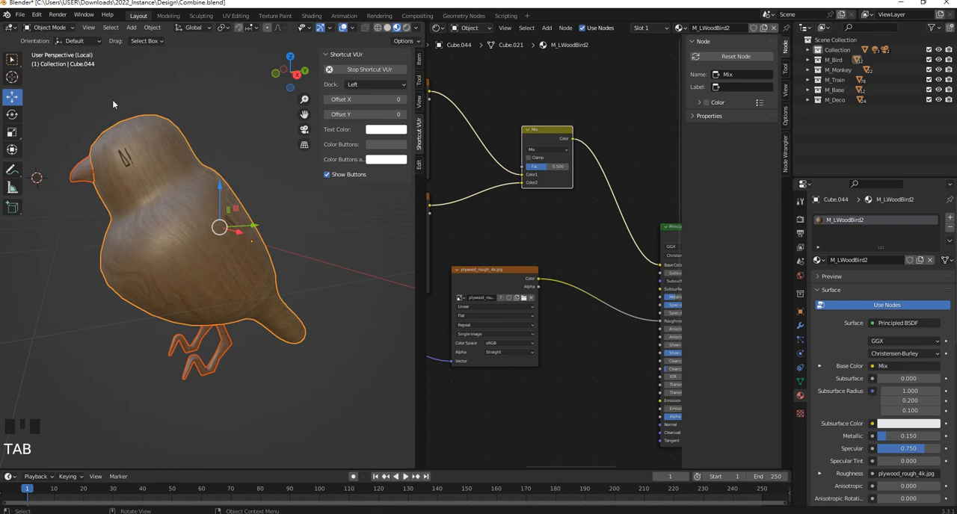
{"action": "left_click", "coordinate": [50, 28]}
{"action": "left_click", "coordinate": [54, 94]}
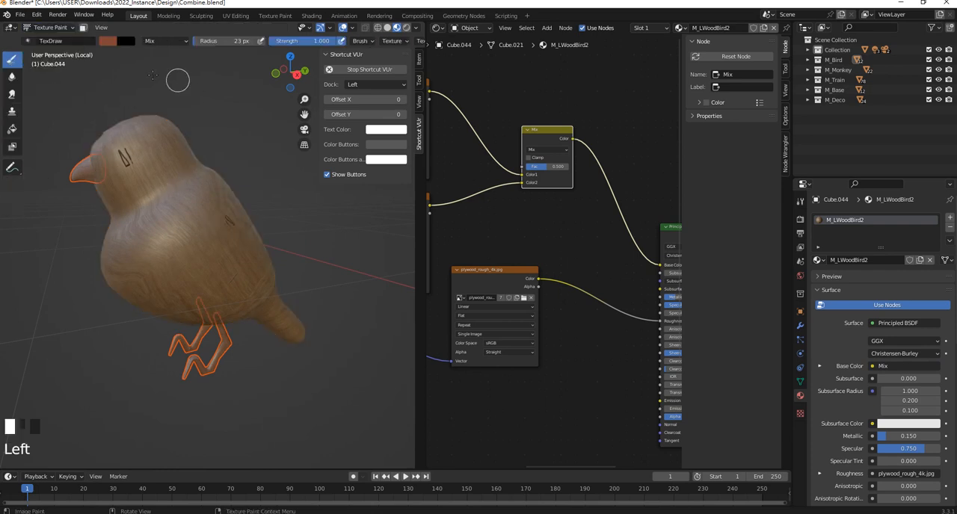
{"action": "middle_click_drag", "start_coordinate": [229, 180], "coordinate": [266, 200], "text": "shift"}
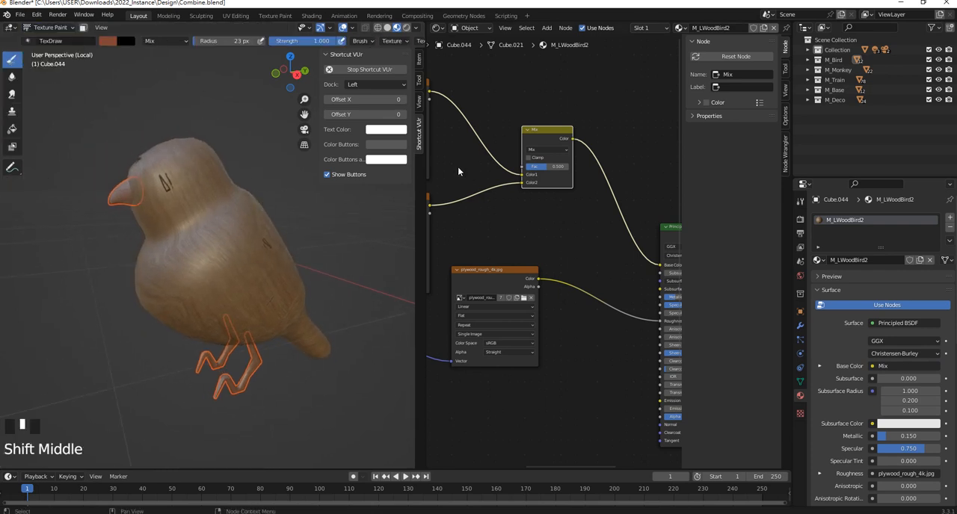
{"action": "left_click_drag", "start_coordinate": [416, 195], "coordinate": [494, 192]}
{"action": "left_click", "coordinate": [485, 84]}
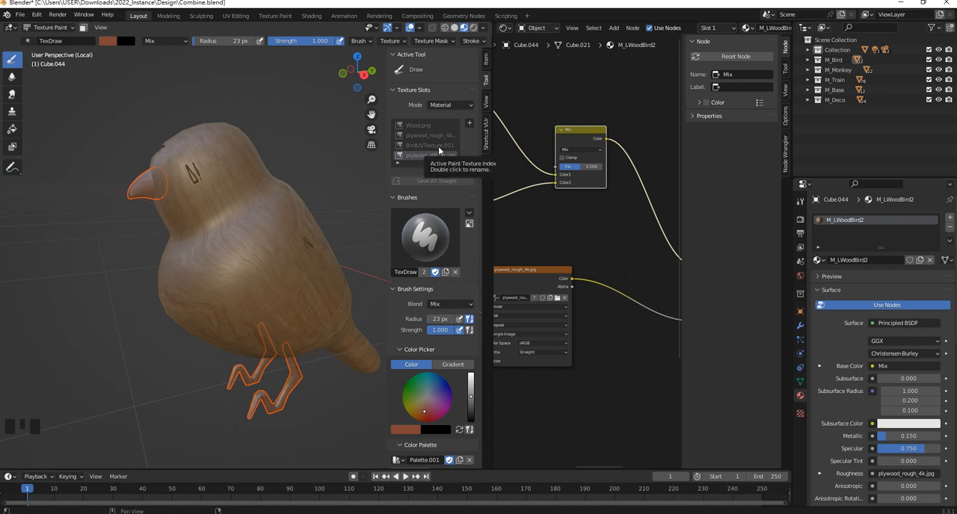
- Make BirdUVTexture.001 the active texture slot and paint a reddish-brown test patch on the bird's shoulder
{"action": "middle_click_drag", "start_coordinate": [590, 166], "coordinate": [650, 194]}
{"action": "middle_click_drag", "start_coordinate": [485, 135], "coordinate": [543, 158]}
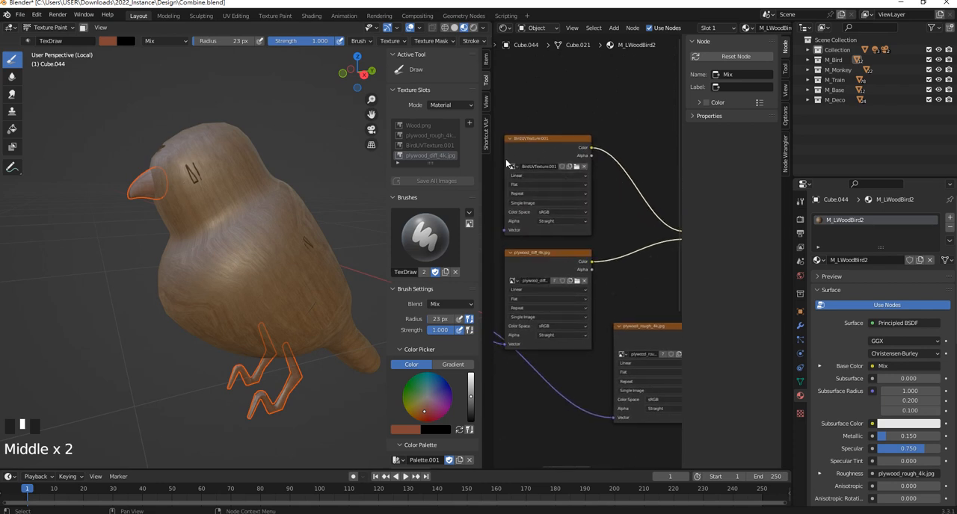
{"action": "scroll", "coordinate": [541, 174], "scroll_direction": "down", "scroll_amount": 1}
{"action": "scroll", "coordinate": [541, 174], "scroll_direction": "up", "scroll_amount": 5}
{"action": "middle_click_drag", "start_coordinate": [502, 132], "coordinate": [531, 145]}
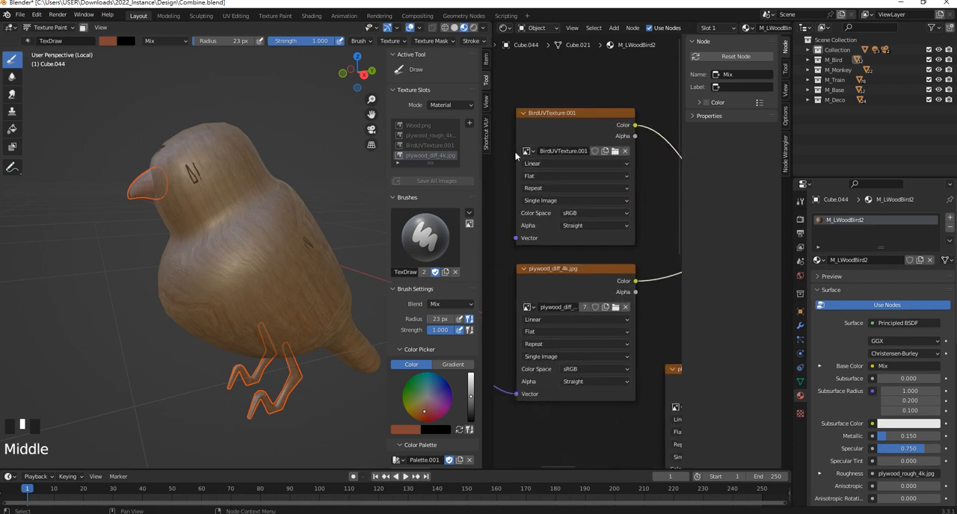
{"action": "left_click", "coordinate": [437, 147]}
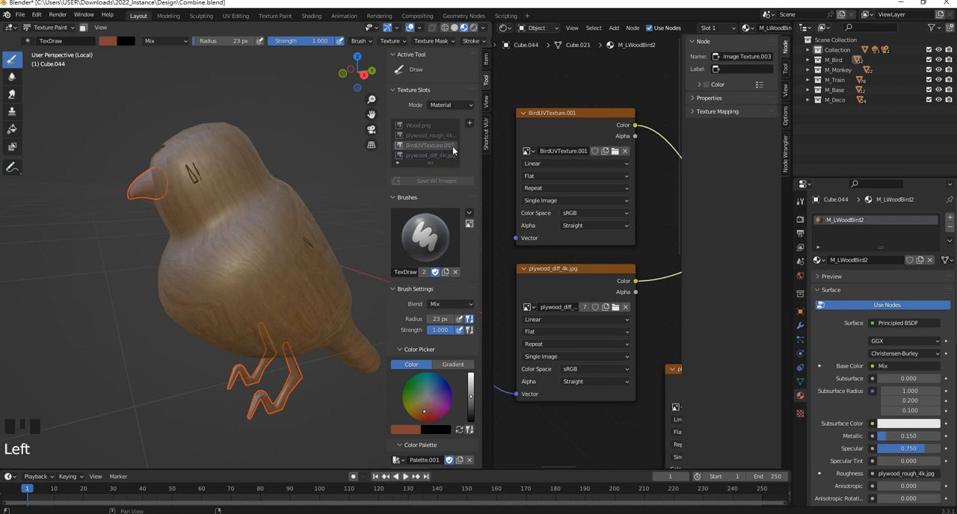
{"action": "mouse_move", "coordinate": [278, 199]}
{"action": "left_mouse_down"}
{"action": "mouse_move", "coordinate": [273, 220]}
{"action": "mouse_move", "coordinate": [236, 241]}
{"action": "left_mouse_up"}
- Set the Mix node's factor to 0.3 and its blending mode to Add
{"action": "scroll", "coordinate": [633, 171], "scroll_direction": "down", "scroll_amount": 2}
{"action": "middle_click_drag", "start_coordinate": [633, 172], "coordinate": [545, 171]}
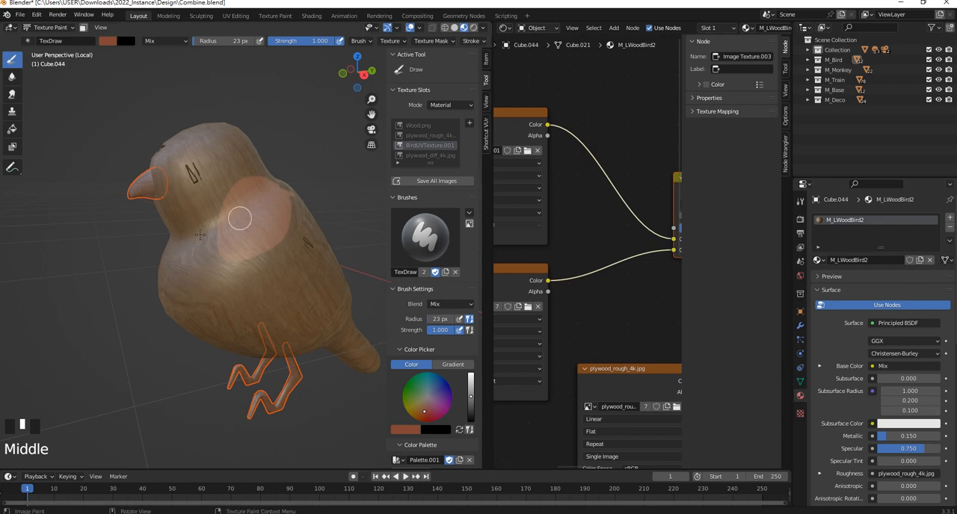
{"action": "middle_click_drag", "start_coordinate": [601, 203], "coordinate": [512, 181]}
{"action": "scroll", "coordinate": [643, 224], "scroll_direction": "up", "scroll_amount": 2}
{"action": "mouse_move", "coordinate": [621, 207]}
{"action": "left_mouse_down"}
{"action": "mouse_move", "coordinate": [634, 207]}
{"action": "mouse_move", "coordinate": [616, 204]}
{"action": "left_mouse_up"}
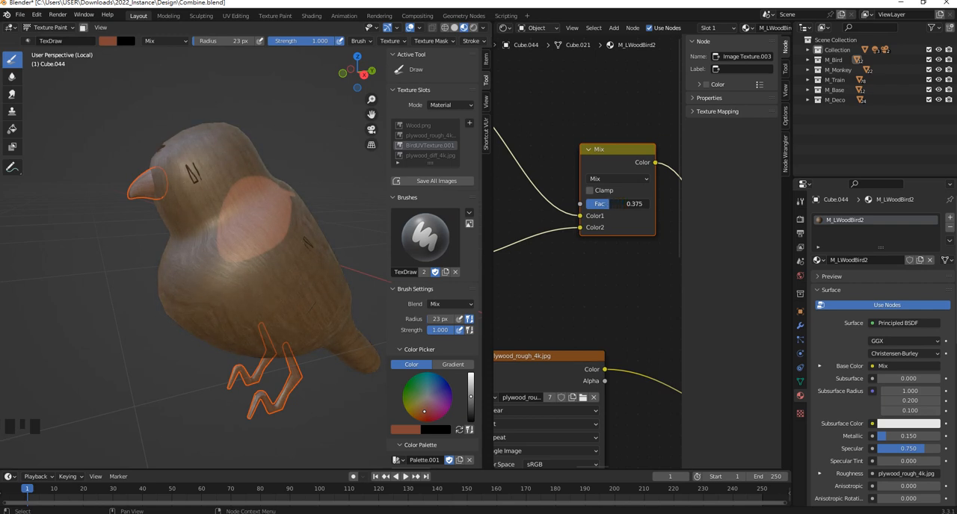
{"action": "left_click", "coordinate": [619, 203]}
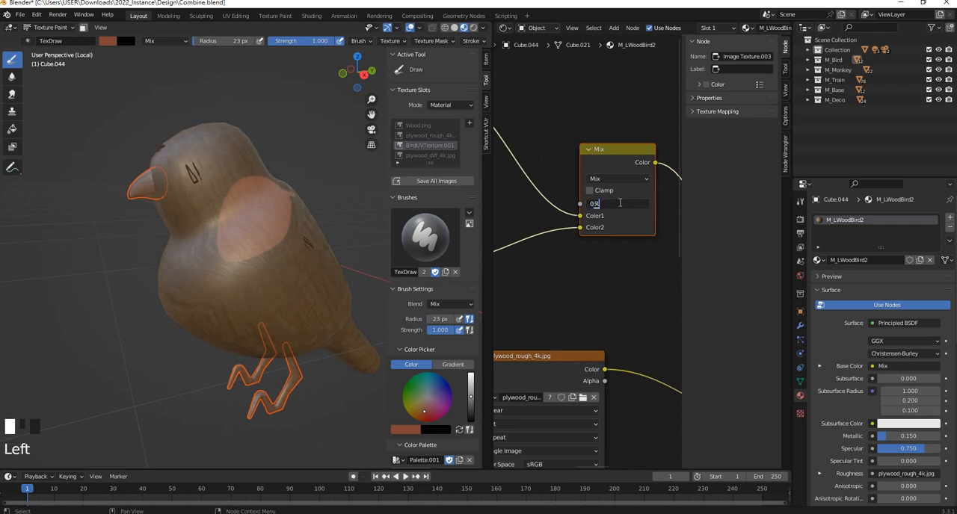
{"action": "type", "text": "0.3"}
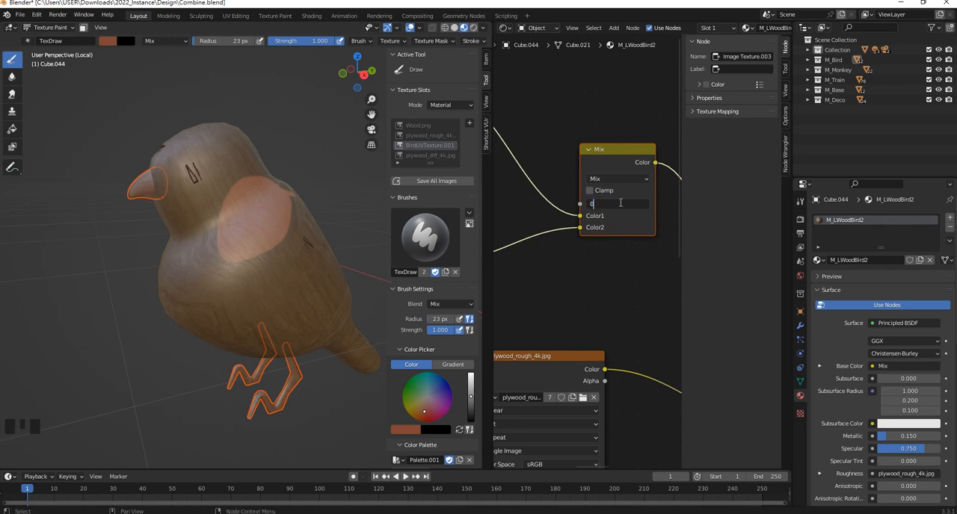
{"action": "key", "text": "Return"}
{"action": "left_click", "coordinate": [610, 177]}
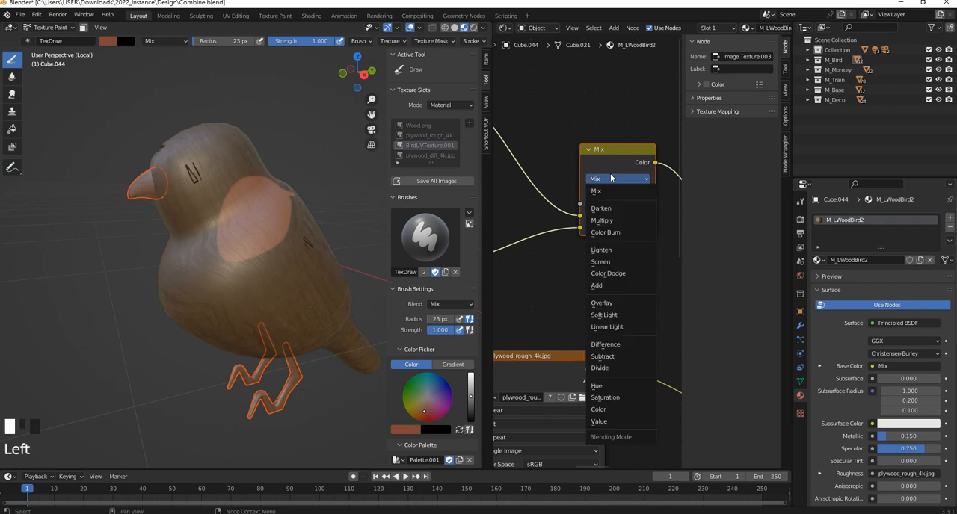
{"action": "left_click", "coordinate": [610, 284]}
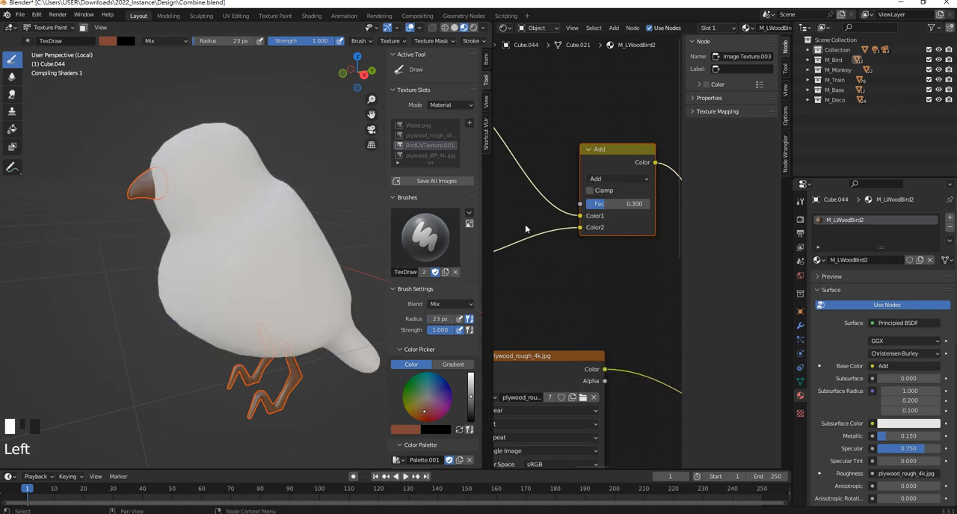
- Set the brush blend to Erase Alpha and erase the painted patch from the bird's shoulder
{"action": "scroll", "coordinate": [261, 209], "scroll_direction": "up", "scroll_amount": 3}
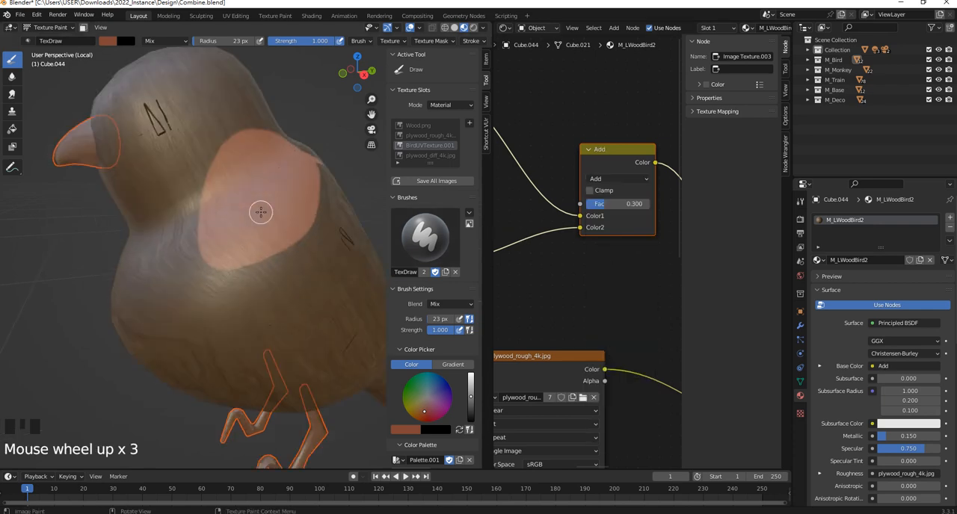
{"action": "left_click", "coordinate": [462, 306]}
{"action": "left_click", "coordinate": [506, 441]}
{"action": "mouse_move", "coordinate": [247, 224]}
{"action": "left_mouse_down"}
{"action": "mouse_move", "coordinate": [214, 271]}
{"action": "mouse_move", "coordinate": [242, 276]}
{"action": "mouse_move", "coordinate": [276, 205]}
{"action": "mouse_move", "coordinate": [312, 226]}
{"action": "mouse_move", "coordinate": [216, 232]}
{"action": "mouse_move", "coordinate": [224, 186]}
{"action": "left_mouse_up"}
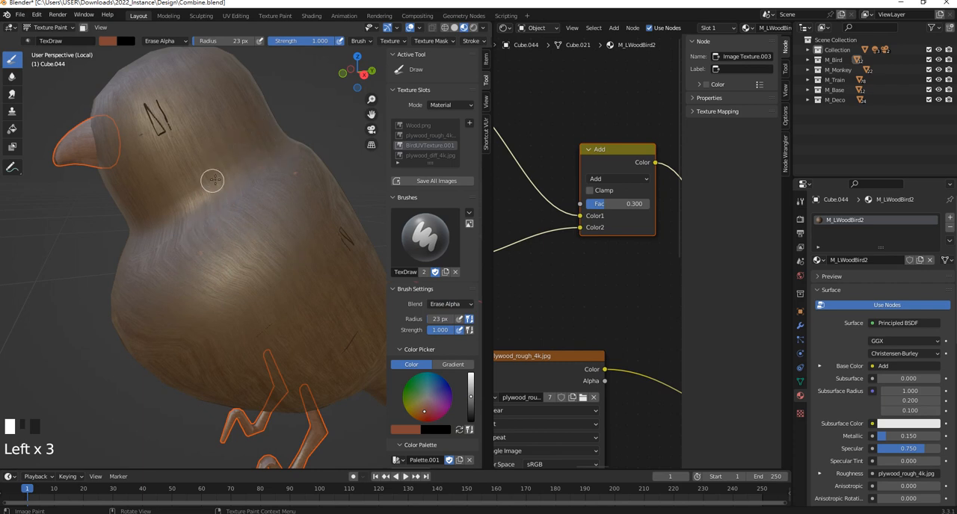
- Set the brush blend back to Mix and check the X mirror option for painting
{"action": "left_click", "coordinate": [458, 305]}
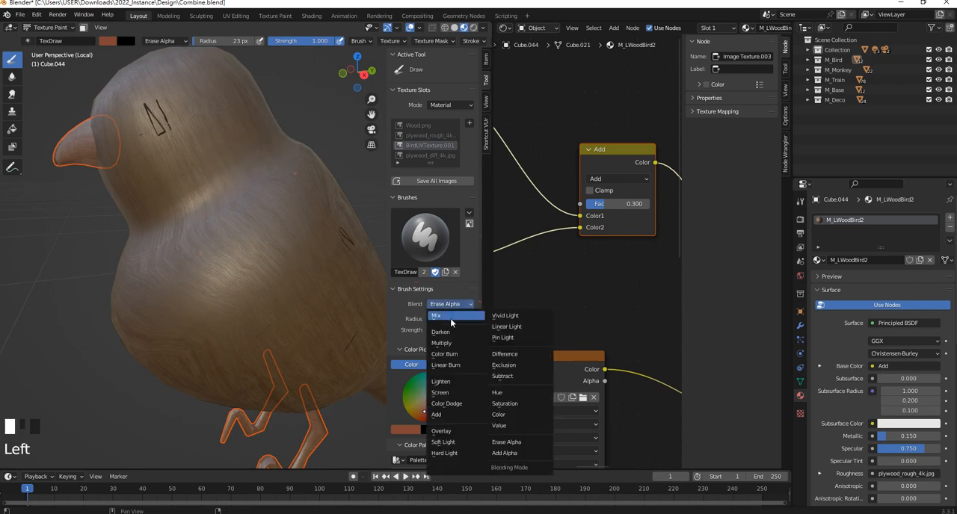
{"action": "left_click", "coordinate": [436, 316]}
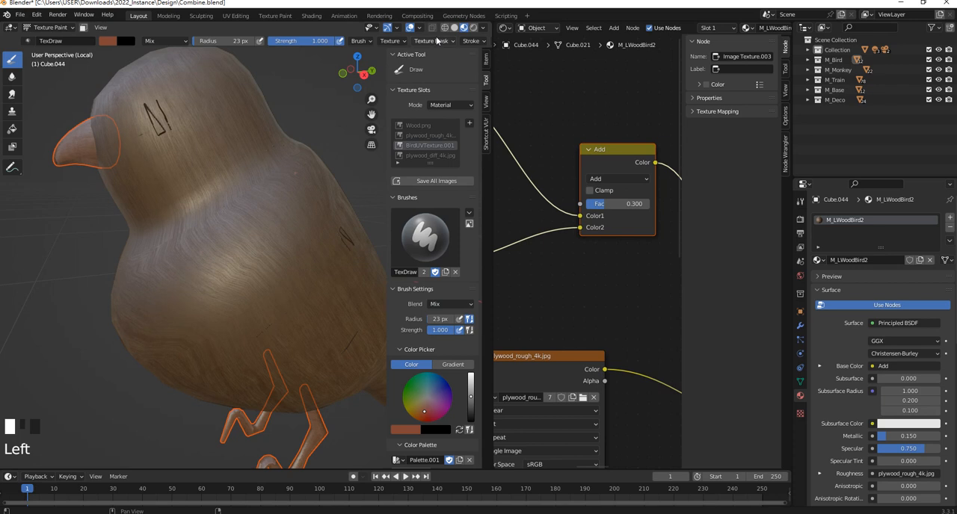
{"action": "scroll", "coordinate": [437, 41], "scroll_direction": "down", "scroll_amount": 2}
{"action": "left_click_drag", "start_coordinate": [489, 48], "coordinate": [643, 43]}
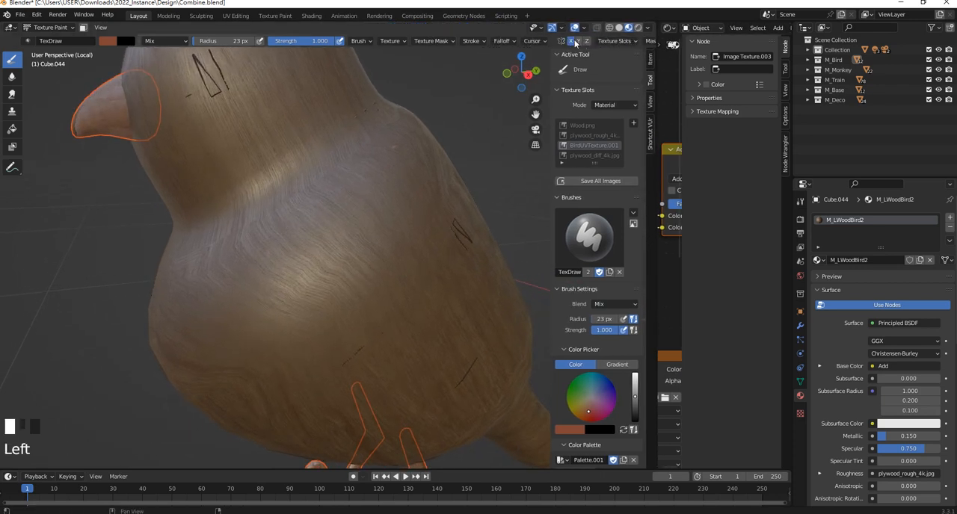
{"action": "left_click_drag", "start_coordinate": [643, 44], "coordinate": [413, 44]}
{"action": "middle_click_drag", "start_coordinate": [92, 214], "coordinate": [138, 217]}
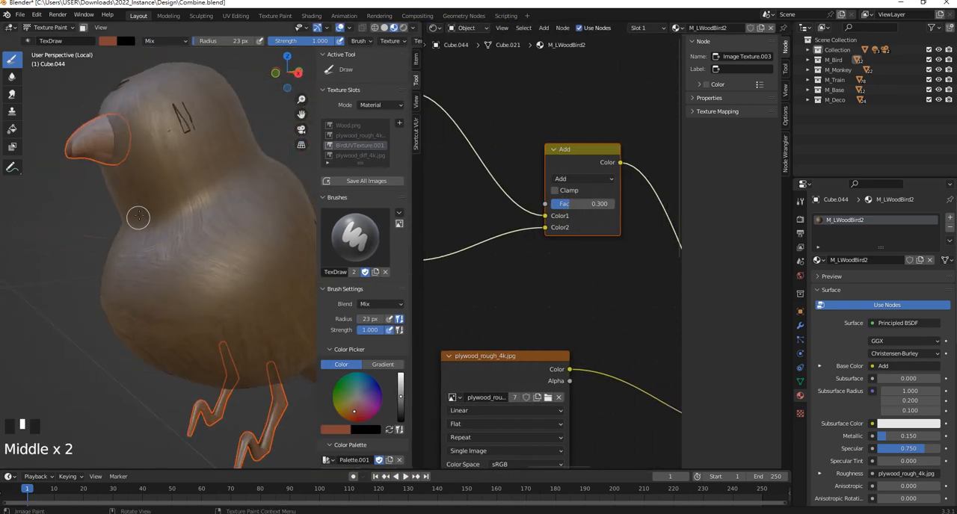
- Choose the Fill tool and set its paint colour to a medium brown
{"action": "left_click", "coordinate": [11, 131]}
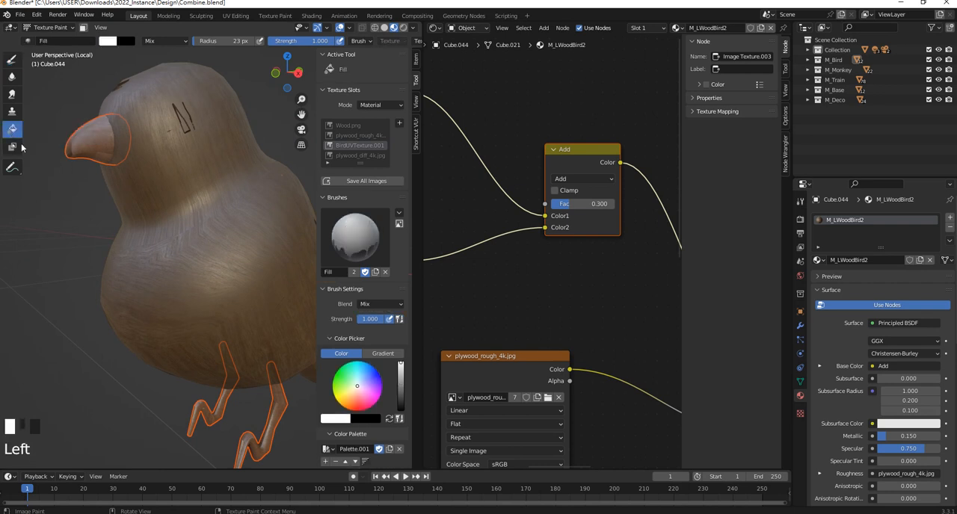
{"action": "left_click", "coordinate": [331, 289]}
{"action": "left_click", "coordinate": [334, 289]}
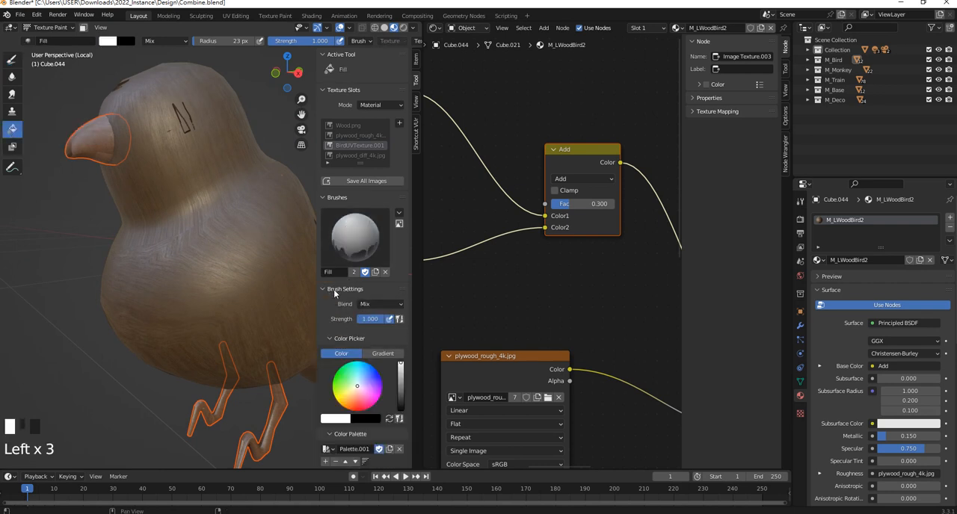
{"action": "scroll", "coordinate": [357, 348], "scroll_direction": "down", "scroll_amount": 2}
{"action": "left_click", "coordinate": [352, 361]}
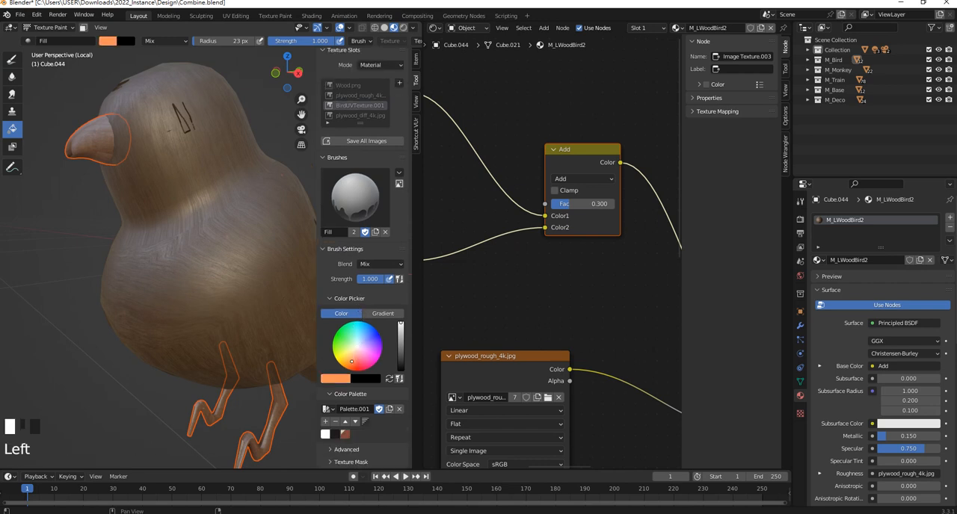
{"action": "left_click_drag", "start_coordinate": [350, 378], "coordinate": [353, 359]}
{"action": "left_click", "coordinate": [348, 382]}
{"action": "left_click", "coordinate": [400, 347]}
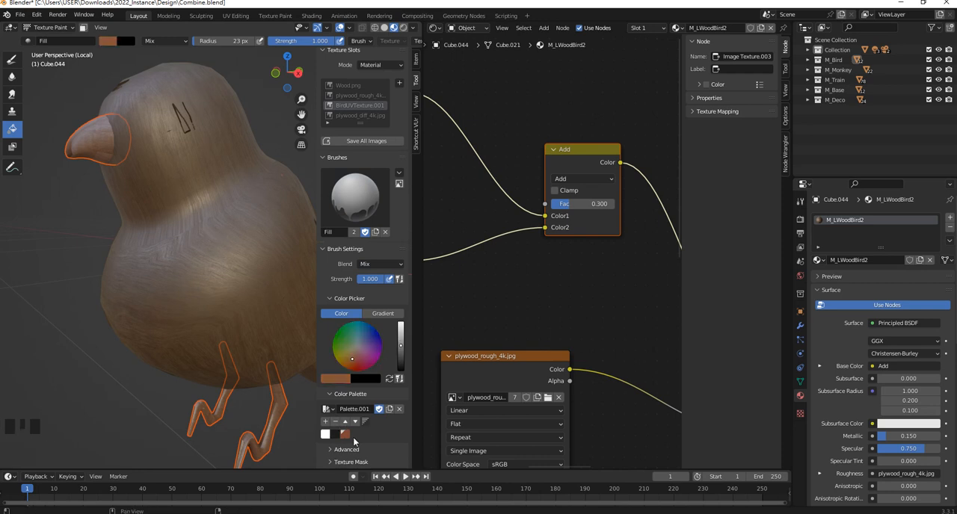
- Replace the colour palette's swatches with medium brown, light orange, pale pink and near-black
{"action": "left_click", "coordinate": [335, 422]}
{"action": "left_click", "coordinate": [335, 423]}
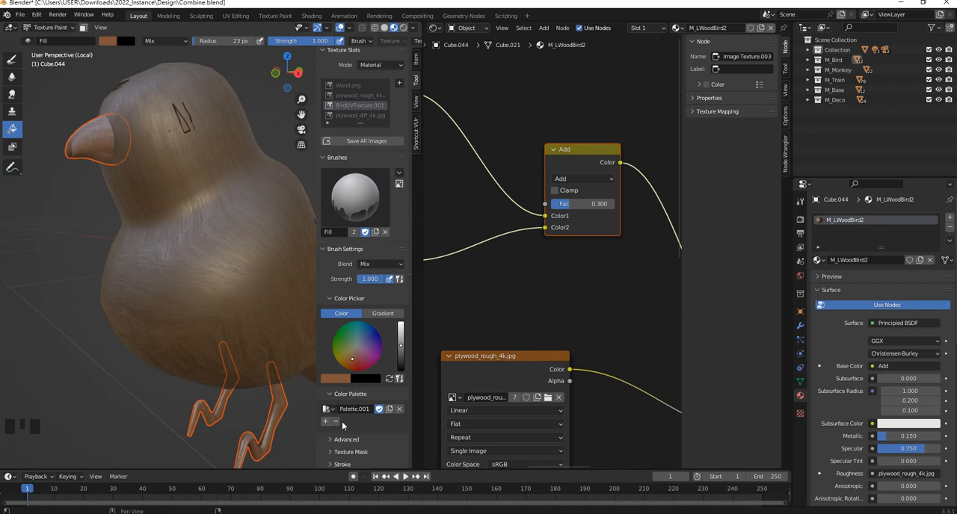
{"action": "left_click", "coordinate": [325, 422]}
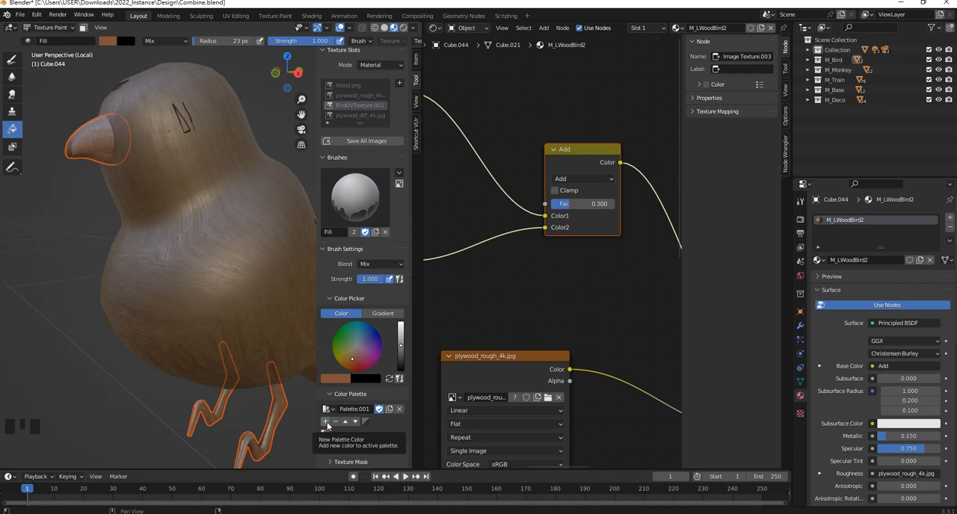
{"action": "left_click_drag", "start_coordinate": [401, 341], "coordinate": [401, 324]}
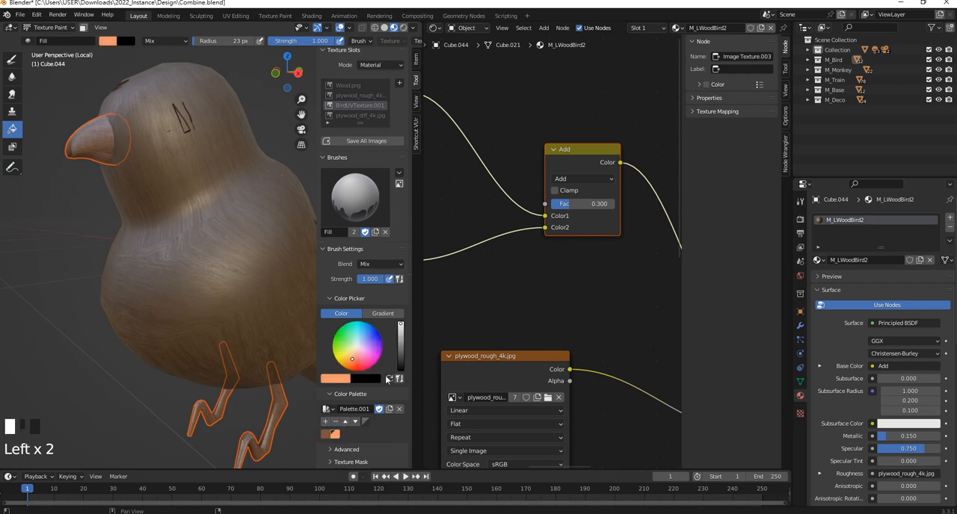
{"action": "left_click_drag", "start_coordinate": [359, 361], "coordinate": [401, 361]}
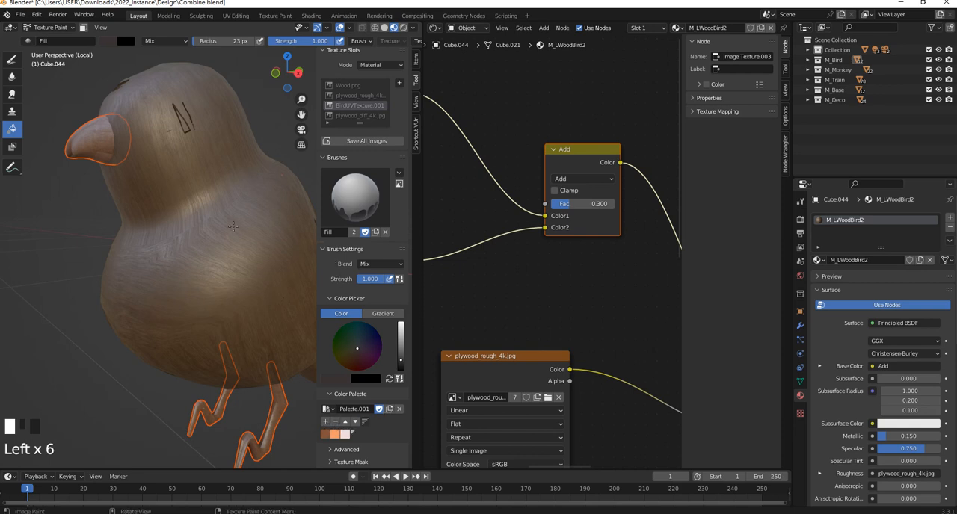
- Switch to the Draw brush and set its radius to 43 px
{"action": "left_click", "coordinate": [10, 61]}
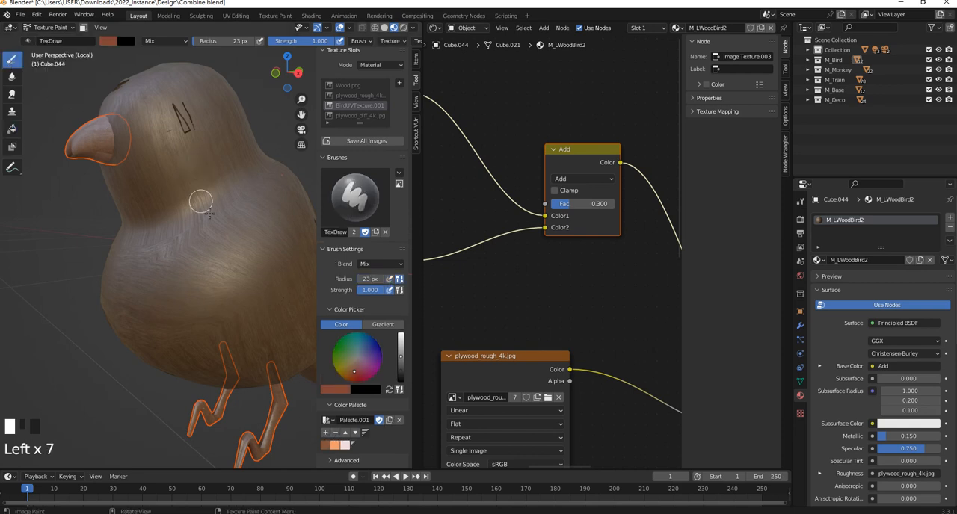
{"action": "key", "text": "f"}
{"action": "left_click", "coordinate": [174, 185]}
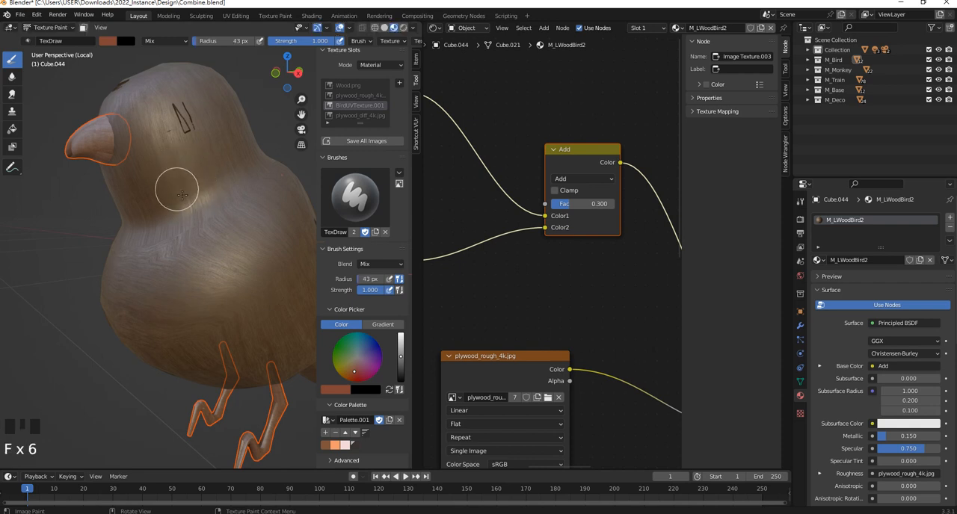
- Try the brush falloff presets and set the falloff curve to the rounded shape
{"action": "scroll", "coordinate": [356, 394], "scroll_direction": "down", "scroll_amount": 6}
{"action": "scroll", "coordinate": [350, 381], "scroll_direction": "up", "scroll_amount": 2}
{"action": "scroll", "coordinate": [350, 366], "scroll_direction": "down", "scroll_amount": 8}
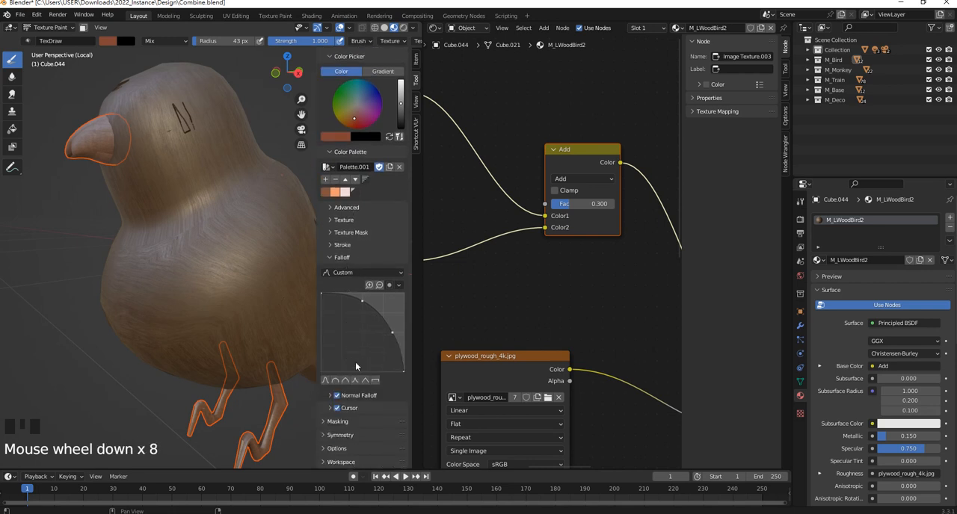
{"action": "left_click", "coordinate": [338, 383]}
{"action": "left_click", "coordinate": [328, 383]}
{"action": "left_click", "coordinate": [343, 384]}
{"action": "left_click", "coordinate": [334, 383]}
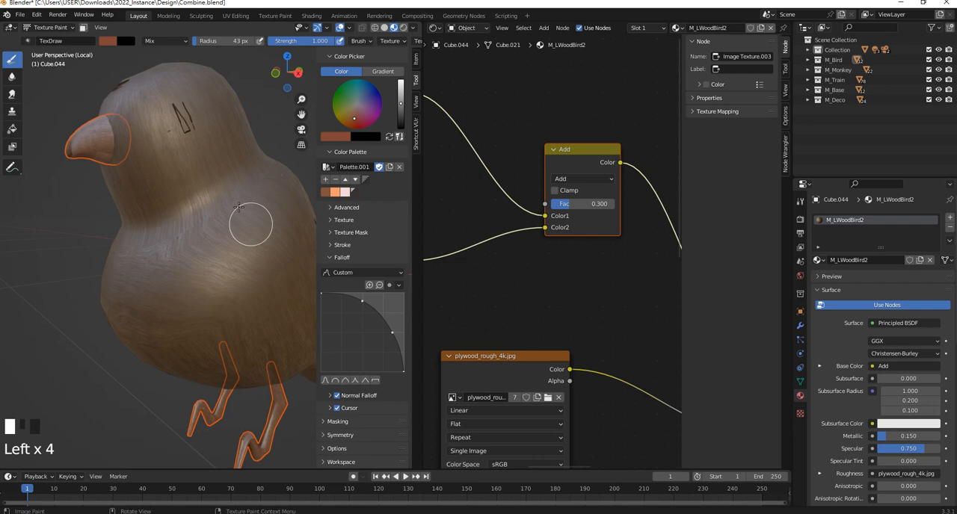
- Reduce the Draw brush radius to 34 px for painting the bird's head
{"action": "middle_click_drag", "start_coordinate": [171, 154], "coordinate": [171, 203], "text": "shift"}
{"action": "scroll", "coordinate": [171, 203], "scroll_direction": "up", "scroll_amount": 2}
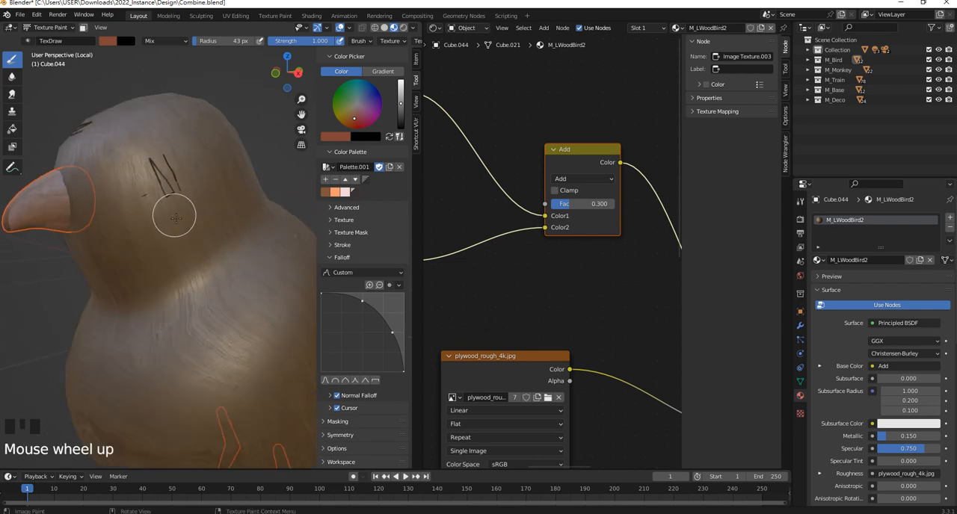
{"action": "key", "text": "f"}
{"action": "key", "text": "f"}
{"action": "key", "text": "f"}
{"action": "key", "text": "f"}
- Try a reddish-brown stroke from the beak across the eye, and undo it
{"action": "mouse_move", "coordinate": [75, 187]}
{"action": "left_mouse_down"}
{"action": "mouse_move", "coordinate": [122, 167]}
{"action": "mouse_move", "coordinate": [175, 170]}
{"action": "left_mouse_up"}
{"action": "scroll", "coordinate": [351, 312], "scroll_direction": "up", "scroll_amount": 3}
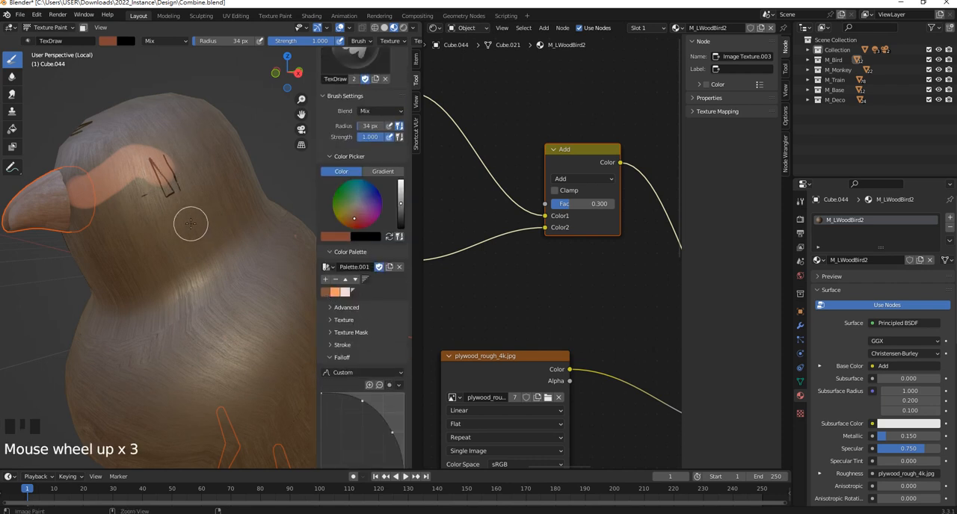
{"action": "key", "text": "ctrl+z"}
- Try the palette's medium brown with the Draw brush between the beak and the eye, and undo the stroke
{"action": "left_click", "coordinate": [332, 296]}
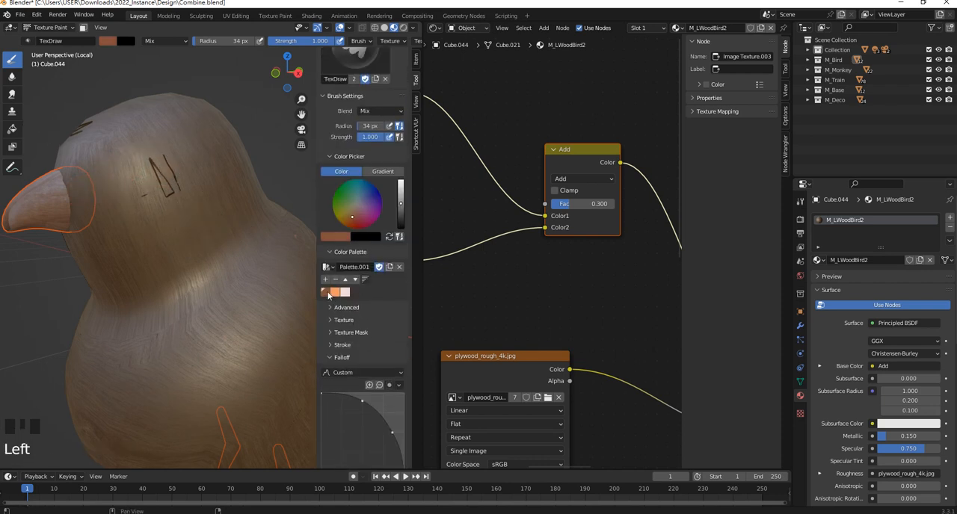
{"action": "left_click", "coordinate": [12, 131]}
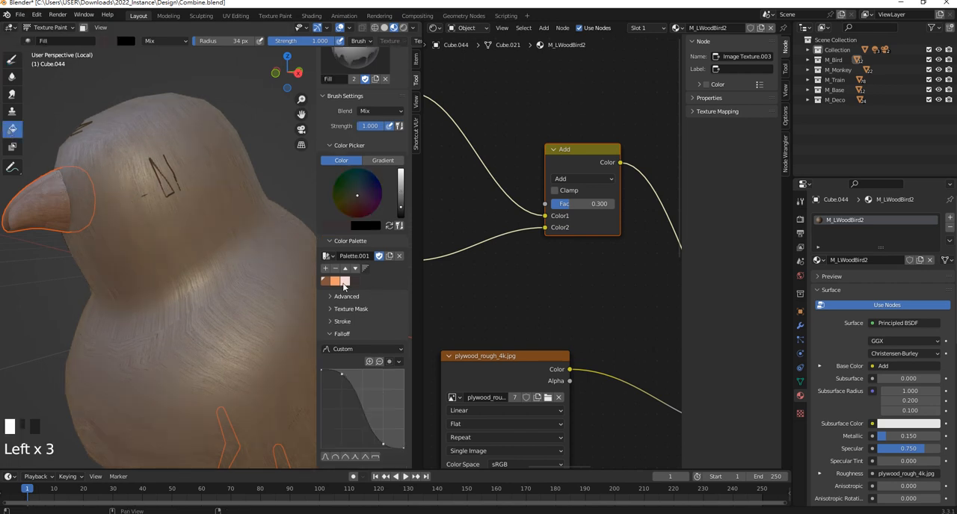
{"action": "scroll", "coordinate": [346, 298], "scroll_direction": "up", "scroll_amount": 4}
{"action": "scroll", "coordinate": [364, 349], "scroll_direction": "down", "scroll_amount": 1}
{"action": "left_click", "coordinate": [355, 343]}
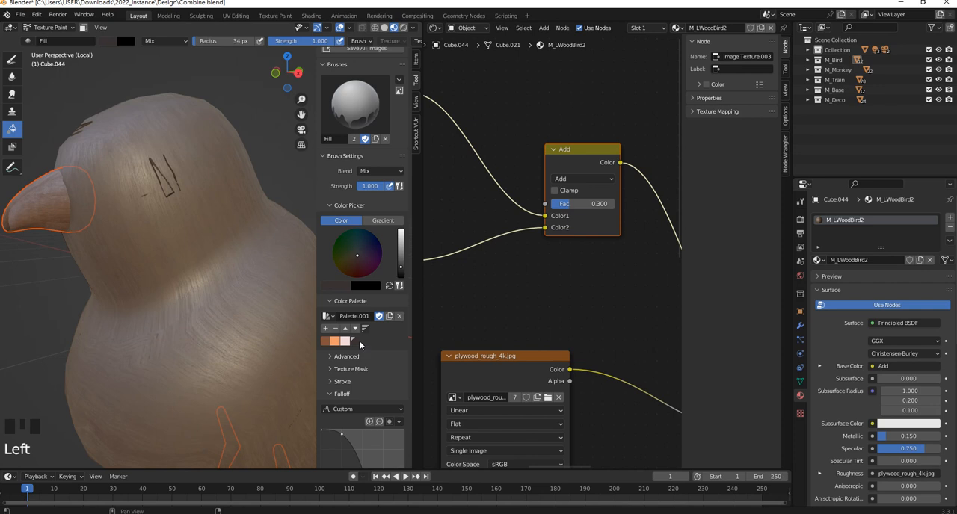
{"action": "left_click", "coordinate": [12, 60]}
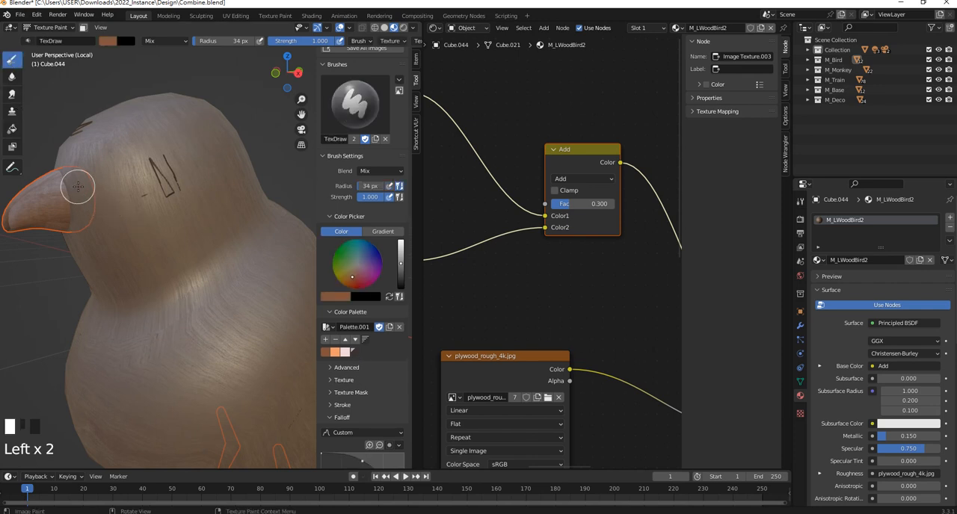
{"action": "left_click", "coordinate": [112, 165]}
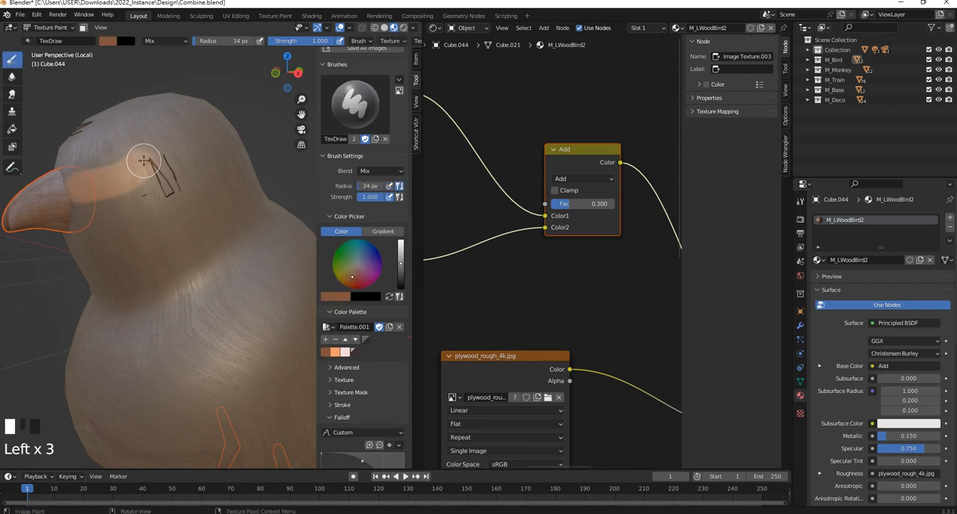
{"action": "key", "text": "ctrl+z"}
- Paint a light orange band from the beak back around the eye using the palette's light orange
{"action": "left_click", "coordinate": [355, 354]}
{"action": "left_click", "coordinate": [355, 355]}
{"action": "mouse_move", "coordinate": [130, 173]}
{"action": "left_mouse_down"}
{"action": "mouse_move", "coordinate": [174, 176]}
{"action": "mouse_move", "coordinate": [164, 203]}
{"action": "left_mouse_up"}
{"action": "middle_click_drag", "start_coordinate": [164, 203], "coordinate": [171, 188]}
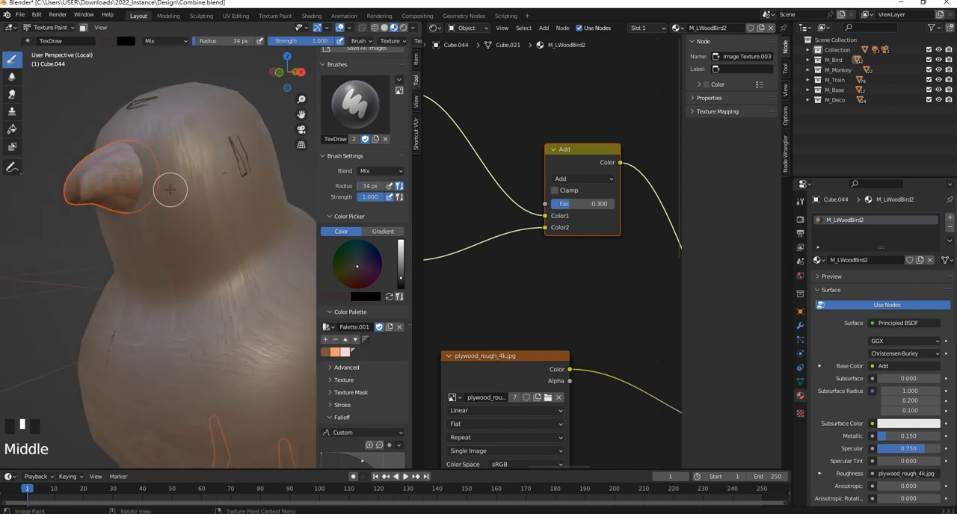
{"action": "left_click", "coordinate": [337, 356]}
{"action": "mouse_move", "coordinate": [154, 160]}
{"action": "left_mouse_down"}
{"action": "mouse_move", "coordinate": [242, 144]}
{"action": "mouse_move", "coordinate": [236, 193]}
{"action": "mouse_move", "coordinate": [146, 178]}
{"action": "mouse_move", "coordinate": [222, 170]}
{"action": "left_mouse_up"}
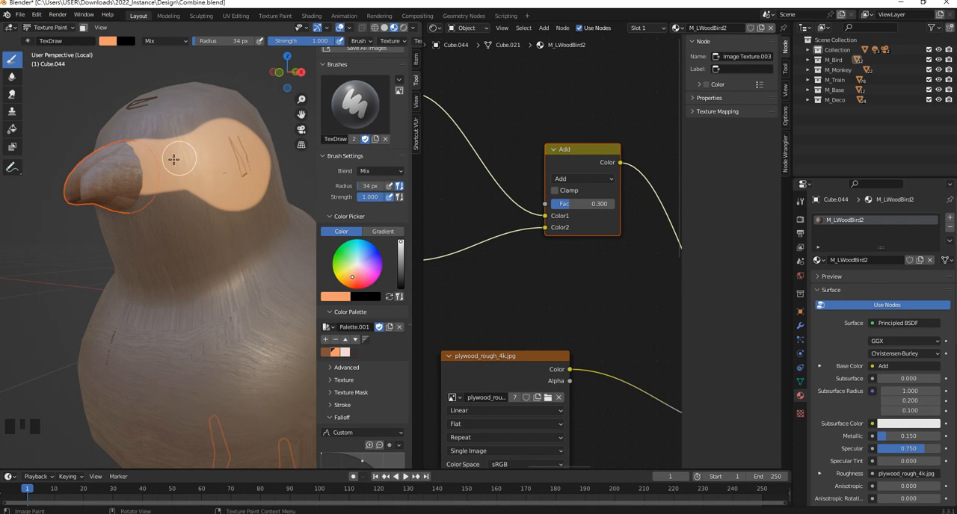
- Set the brush radius to 46 px and paint the bird's chest, belly and underside light orange
{"action": "scroll", "coordinate": [167, 157], "scroll_direction": "down", "scroll_amount": 5}
{"action": "middle_click_drag", "start_coordinate": [212, 278], "coordinate": [205, 264], "text": "shift"}
{"action": "scroll", "coordinate": [205, 264], "scroll_direction": "up", "scroll_amount": 2}
{"action": "middle_click_drag", "start_coordinate": [188, 307], "coordinate": [177, 241]}
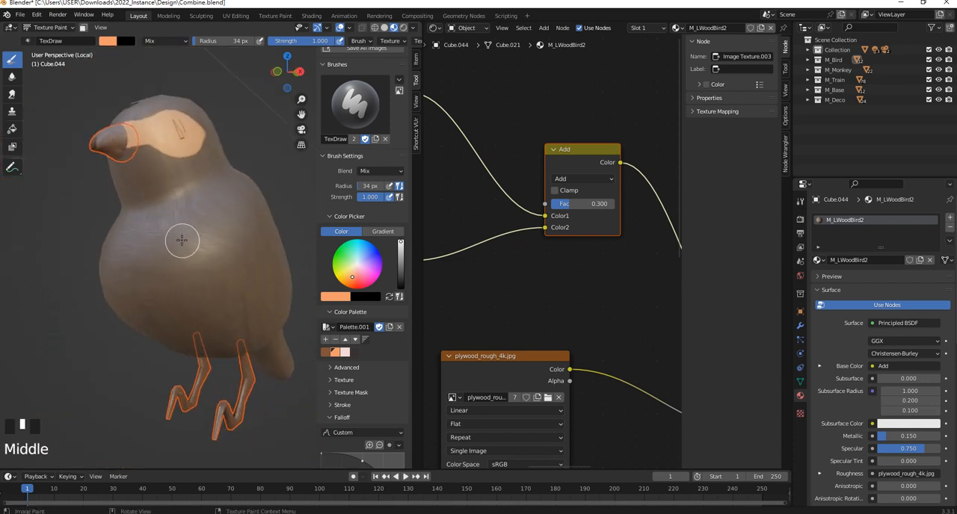
{"action": "key", "text": "f"}
{"action": "left_click", "coordinate": [164, 231]}
{"action": "mouse_move", "coordinate": [154, 220]}
{"action": "left_mouse_down"}
{"action": "mouse_move", "coordinate": [229, 278]}
{"action": "mouse_move", "coordinate": [234, 321]}
{"action": "mouse_move", "coordinate": [184, 340]}
{"action": "mouse_move", "coordinate": [190, 295]}
{"action": "mouse_move", "coordinate": [146, 295]}
{"action": "mouse_move", "coordinate": [196, 299]}
{"action": "mouse_move", "coordinate": [122, 235]}
{"action": "mouse_move", "coordinate": [183, 219]}
{"action": "mouse_move", "coordinate": [145, 209]}
{"action": "mouse_move", "coordinate": [215, 306]}
{"action": "left_mouse_up"}
{"action": "middle_click_drag", "start_coordinate": [215, 306], "coordinate": [182, 292]}
{"action": "mouse_move", "coordinate": [182, 293]}
{"action": "left_mouse_down"}
{"action": "mouse_move", "coordinate": [220, 321]}
{"action": "mouse_move", "coordinate": [181, 329]}
{"action": "mouse_move", "coordinate": [162, 321]}
{"action": "mouse_move", "coordinate": [172, 302]}
{"action": "left_mouse_up"}
{"action": "middle_click_drag", "start_coordinate": [173, 303], "coordinate": [178, 232]}
{"action": "mouse_move", "coordinate": [178, 232]}
{"action": "left_mouse_down"}
{"action": "mouse_move", "coordinate": [293, 312]}
{"action": "mouse_move", "coordinate": [169, 241]}
{"action": "mouse_move", "coordinate": [190, 205]}
{"action": "left_mouse_up"}
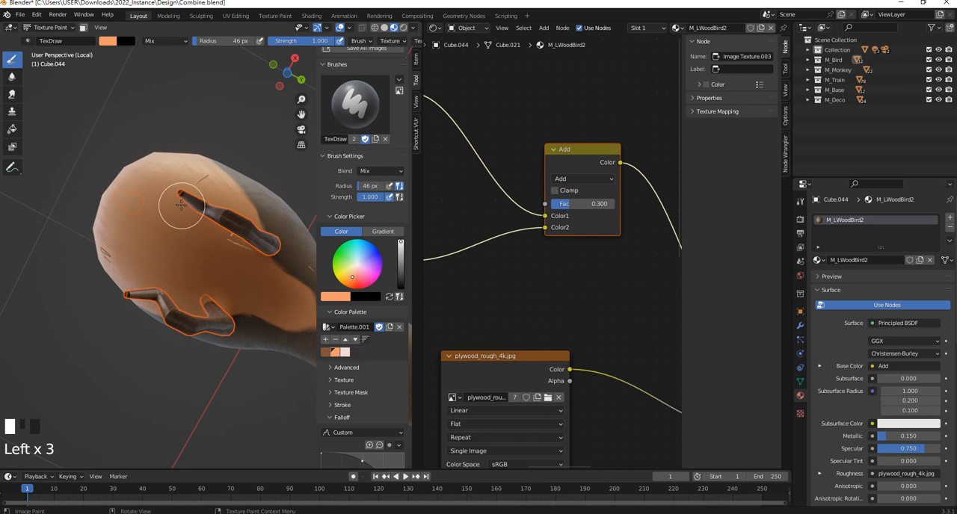
{"action": "middle_click_drag", "start_coordinate": [181, 205], "coordinate": [292, 349]}
- Select the palette's pale pink and paint a round spot over the eye inside the orange patch
{"action": "left_click", "coordinate": [345, 353]}
{"action": "middle_click_drag", "start_coordinate": [197, 250], "coordinate": [184, 172]}
{"action": "scroll", "coordinate": [186, 171], "scroll_direction": "up", "scroll_amount": 1}
{"action": "scroll", "coordinate": [199, 179], "scroll_direction": "up", "scroll_amount": 2}
{"action": "left_click", "coordinate": [197, 187]}
{"action": "mouse_move", "coordinate": [197, 188]}
{"action": "left_mouse_down"}
{"action": "mouse_move", "coordinate": [199, 171]}
{"action": "mouse_move", "coordinate": [190, 180]}
{"action": "mouse_move", "coordinate": [191, 171]}
{"action": "left_mouse_up"}
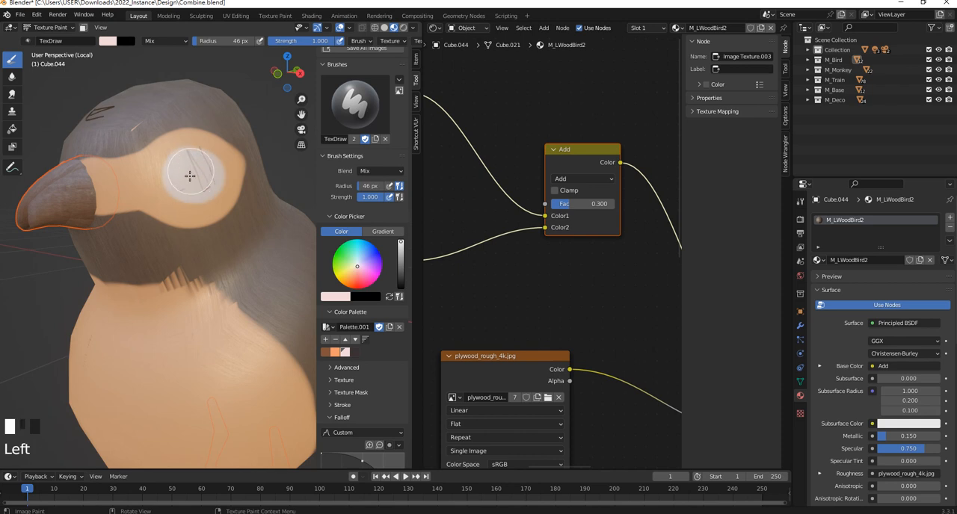
- Set the brush radius to 29 px for painting the body markings
{"action": "scroll", "coordinate": [188, 196], "scroll_direction": "down", "scroll_amount": 4}
{"action": "mouse_move", "coordinate": [188, 198]}
{"action": "middle_mouse_down"}
{"action": "mouse_move", "coordinate": [160, 243]}
{"action": "mouse_move", "coordinate": [171, 269]}
{"action": "middle_mouse_up"}
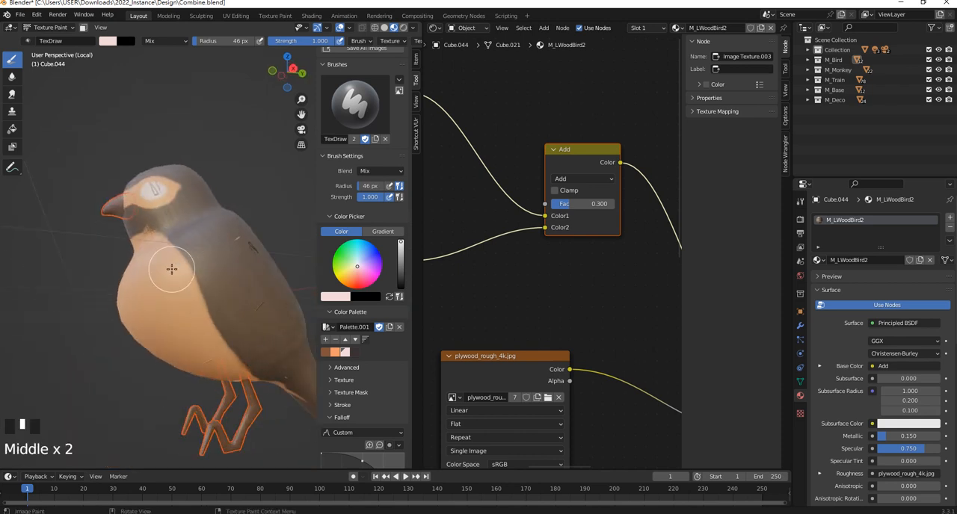
{"action": "scroll", "coordinate": [180, 275], "scroll_direction": "up", "scroll_amount": 1}
{"action": "key", "text": "f"}
{"action": "key", "text": "f"}
{"action": "key", "text": "f"}
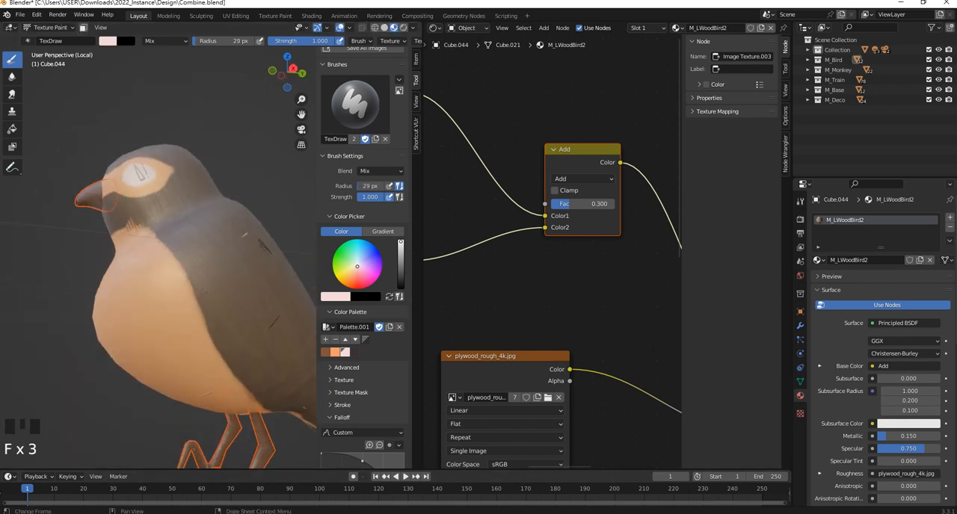
{"action": "left_click", "coordinate": [658, 275]}
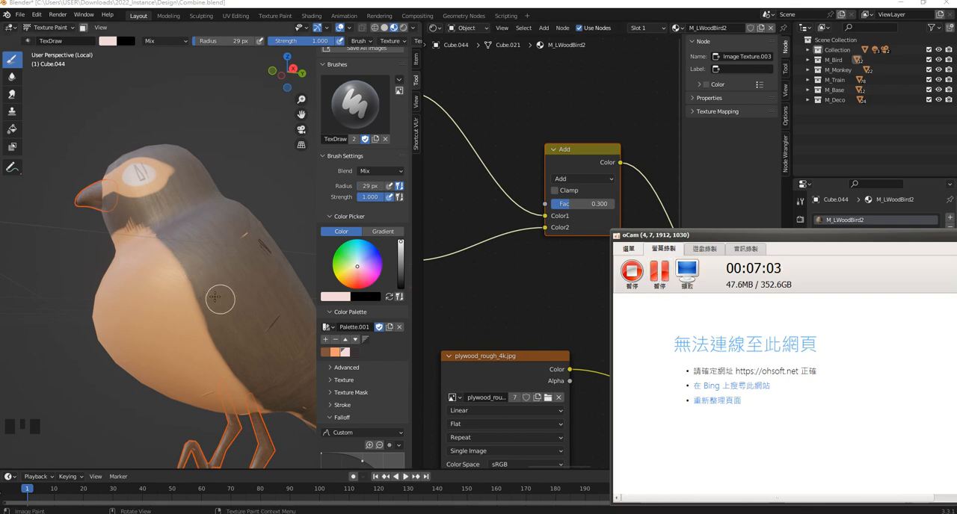
- Paint a pale pink stripe from the neck along the border of the orange belly toward the tail
{"action": "mouse_move", "coordinate": [115, 264]}
{"action": "middle_mouse_down"}
{"action": "mouse_move", "coordinate": [172, 257]}
{"action": "mouse_move", "coordinate": [200, 228]}
{"action": "middle_mouse_up"}
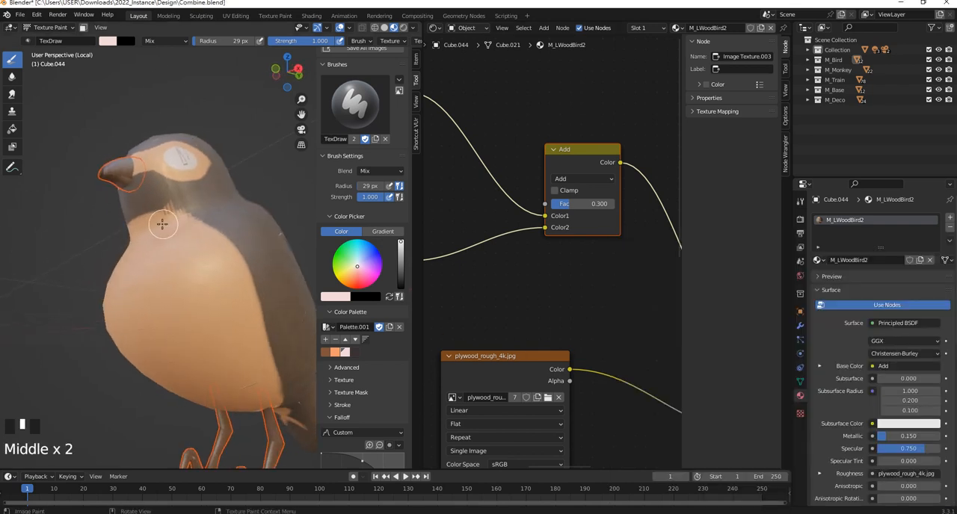
{"action": "left_click", "coordinate": [180, 216]}
{"action": "mouse_move", "coordinate": [180, 216]}
{"action": "left_mouse_down"}
{"action": "mouse_move", "coordinate": [229, 253]}
{"action": "mouse_move", "coordinate": [299, 427]}
{"action": "left_mouse_up"}
{"action": "mouse_move", "coordinate": [175, 228]}
{"action": "middle_mouse_down"}
{"action": "mouse_move", "coordinate": [202, 246]}
{"action": "mouse_move", "coordinate": [145, 248]}
{"action": "mouse_move", "coordinate": [175, 236]}
{"action": "middle_mouse_up"}
{"action": "left_click", "coordinate": [177, 244]}
- Paint a curved pale pink marking with side branches down the bird's wing
{"action": "mouse_move", "coordinate": [176, 236]}
{"action": "left_mouse_down"}
{"action": "mouse_move", "coordinate": [168, 296]}
{"action": "mouse_move", "coordinate": [220, 327]}
{"action": "left_mouse_up"}
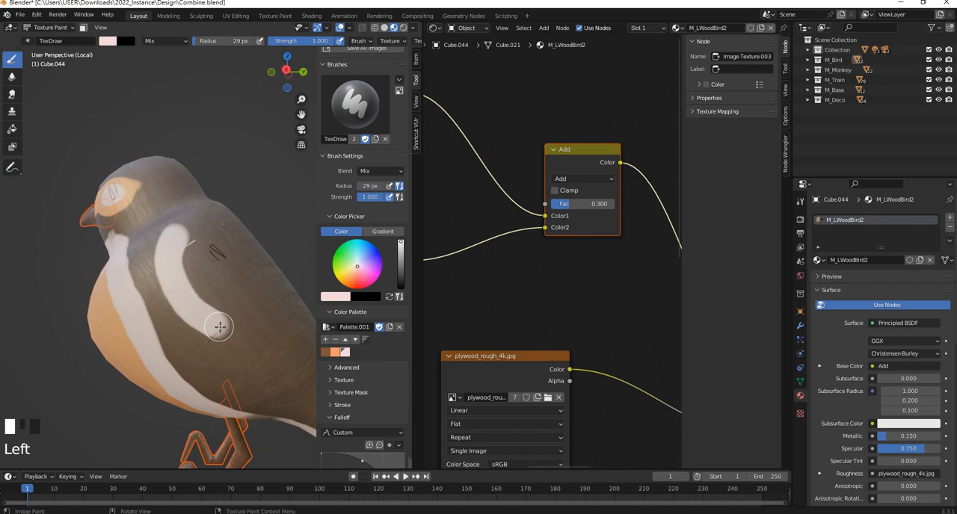
{"action": "mouse_move", "coordinate": [231, 289]}
{"action": "left_mouse_down"}
{"action": "mouse_move", "coordinate": [228, 320]}
{"action": "mouse_move", "coordinate": [267, 364]}
{"action": "left_mouse_up"}
{"action": "left_click_drag", "start_coordinate": [263, 323], "coordinate": [278, 378]}
- Paint a pale pink oval patch in the middle of the orange belly
{"action": "mouse_move", "coordinate": [278, 378]}
{"action": "middle_mouse_down"}
{"action": "mouse_move", "coordinate": [187, 271]}
{"action": "mouse_move", "coordinate": [196, 282]}
{"action": "middle_mouse_up"}
{"action": "left_click_drag", "start_coordinate": [196, 281], "coordinate": [199, 288]}
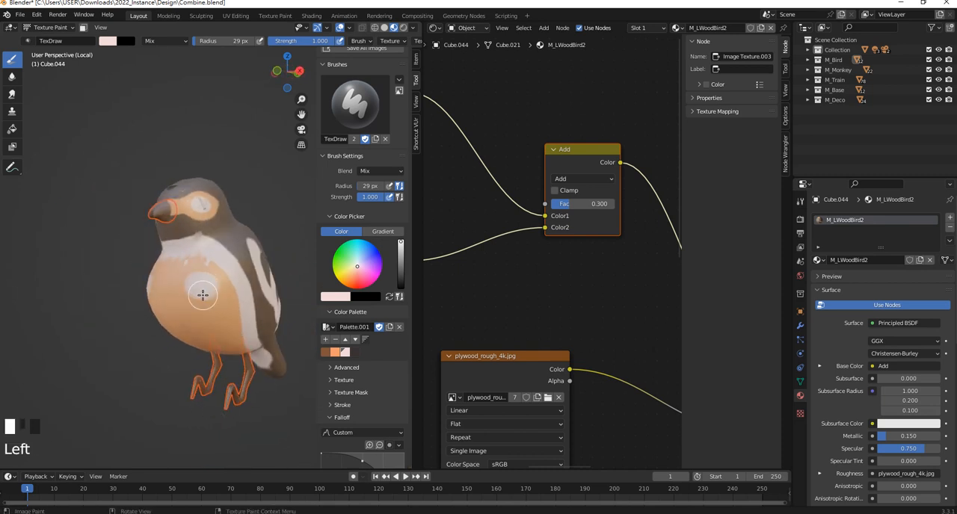
{"action": "scroll", "coordinate": [209, 171], "scroll_direction": "up", "scroll_amount": 3}
- Darken the brush colour to near-black and paint over the pale spot on the eye
{"action": "middle_click_drag", "start_coordinate": [209, 171], "coordinate": [392, 302]}
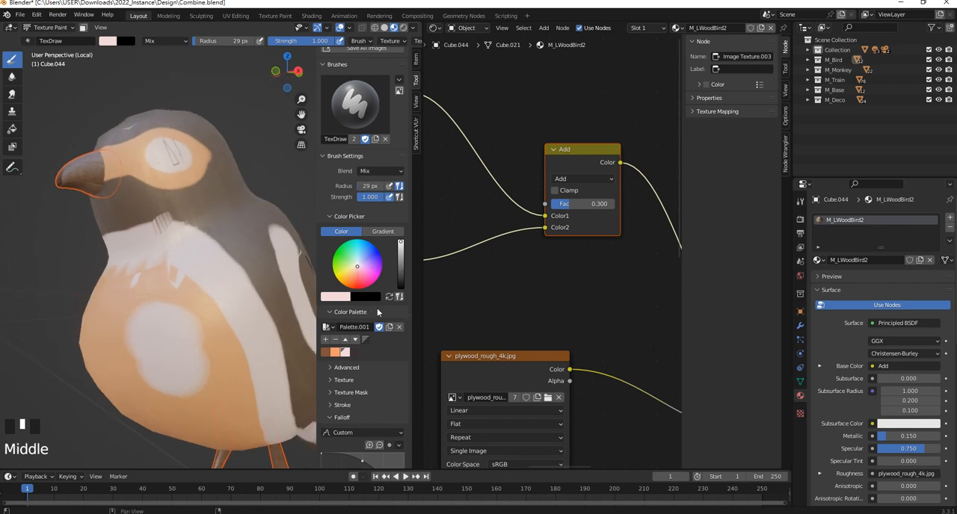
{"action": "left_click_drag", "start_coordinate": [399, 265], "coordinate": [399, 293]}
{"action": "scroll", "coordinate": [195, 158], "scroll_direction": "up", "scroll_amount": 2}
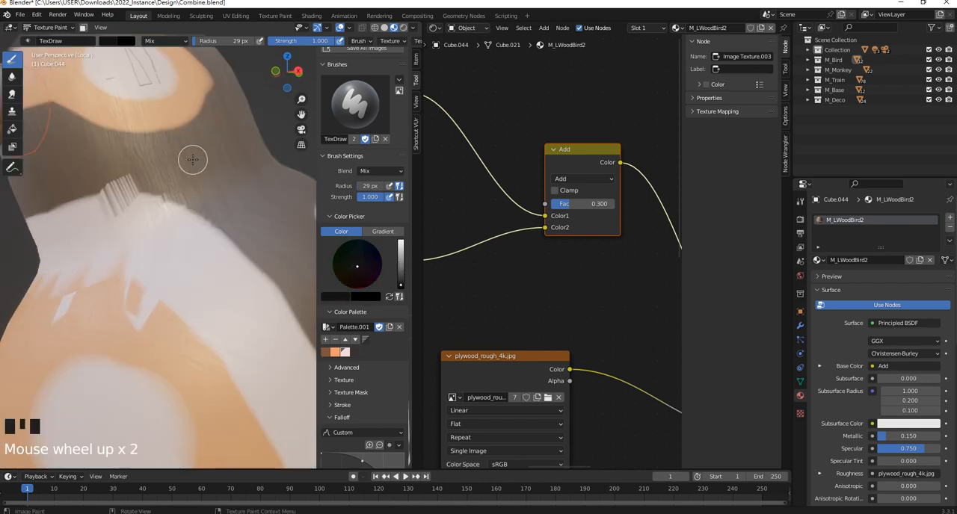
{"action": "scroll", "coordinate": [194, 159], "scroll_direction": "down", "scroll_amount": 3}
{"action": "scroll", "coordinate": [194, 158], "scroll_direction": "up", "scroll_amount": 2}
{"action": "left_click", "coordinate": [217, 192]}
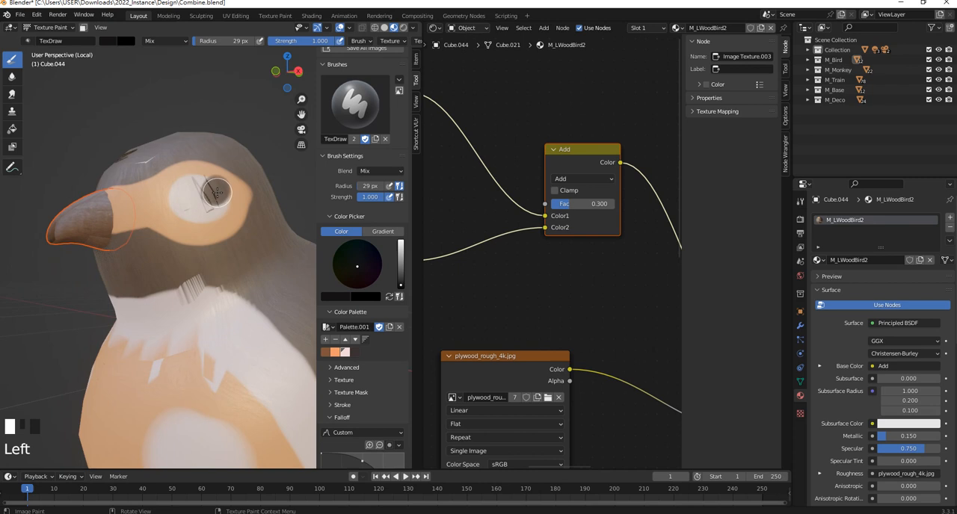
{"action": "middle_click_drag", "start_coordinate": [216, 193], "coordinate": [179, 199]}
{"action": "scroll", "coordinate": [180, 203], "scroll_direction": "up", "scroll_amount": 1}
{"action": "mouse_move", "coordinate": [185, 166]}
{"action": "left_mouse_down"}
{"action": "mouse_move", "coordinate": [128, 183]}
{"action": "mouse_move", "coordinate": [154, 215]}
{"action": "mouse_move", "coordinate": [201, 187]}
{"action": "left_mouse_up"}
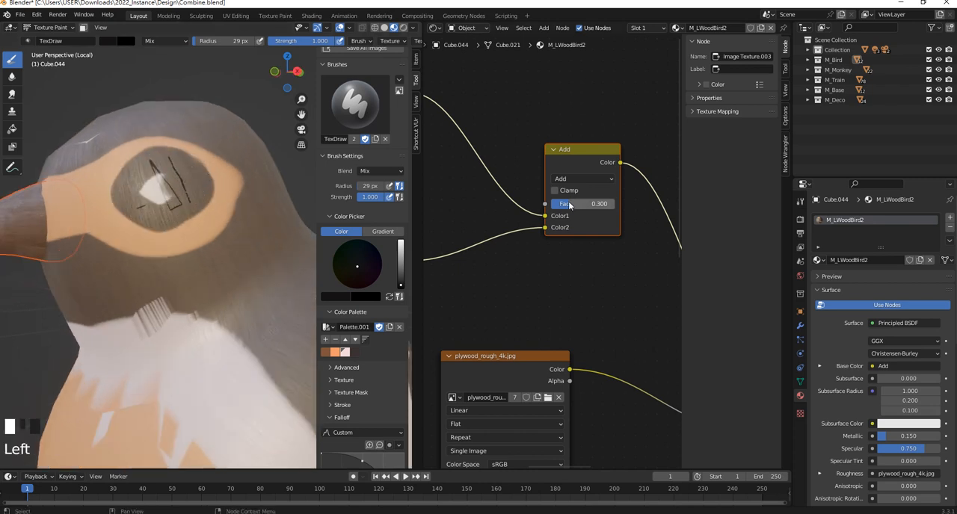
- Set the Add node's factor to 0
{"action": "left_click_drag", "start_coordinate": [576, 203], "coordinate": [552, 203]}
{"action": "mouse_move", "coordinate": [216, 195]}
{"action": "middle_mouse_down"}
{"action": "mouse_move", "coordinate": [183, 205]}
{"action": "mouse_move", "coordinate": [206, 301]}
{"action": "mouse_move", "coordinate": [175, 247]}
{"action": "middle_mouse_up"}
{"action": "scroll", "coordinate": [215, 311], "scroll_direction": "down", "scroll_amount": 2}
{"action": "scroll", "coordinate": [216, 311], "scroll_direction": "down", "scroll_amount": 1}
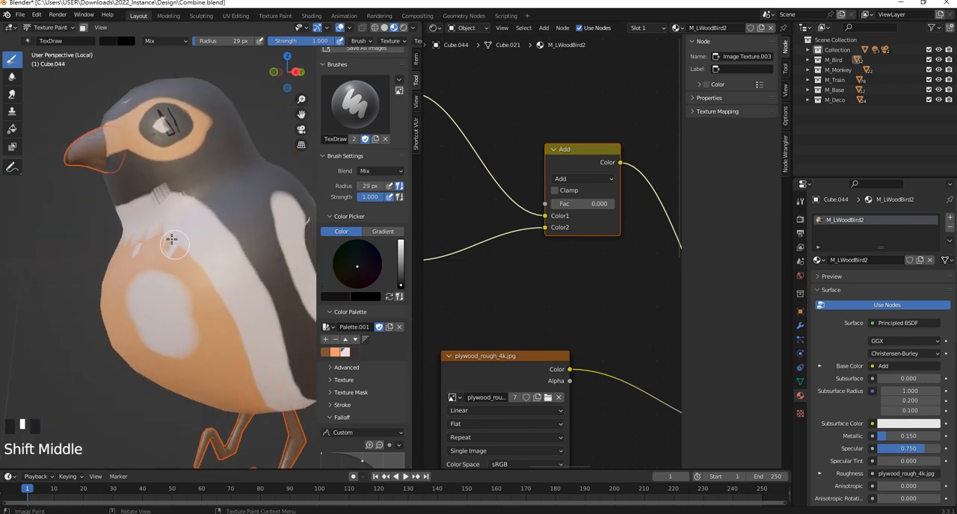
- Paint near-black around the neck and along the upper border of the pale side stripe toward the tail
{"action": "mouse_move", "coordinate": [132, 207]}
{"action": "left_mouse_down"}
{"action": "mouse_move", "coordinate": [203, 205]}
{"action": "mouse_move", "coordinate": [252, 273]}
{"action": "mouse_move", "coordinate": [291, 367]}
{"action": "left_mouse_up"}
{"action": "middle_click_drag", "start_coordinate": [290, 367], "coordinate": [110, 204]}
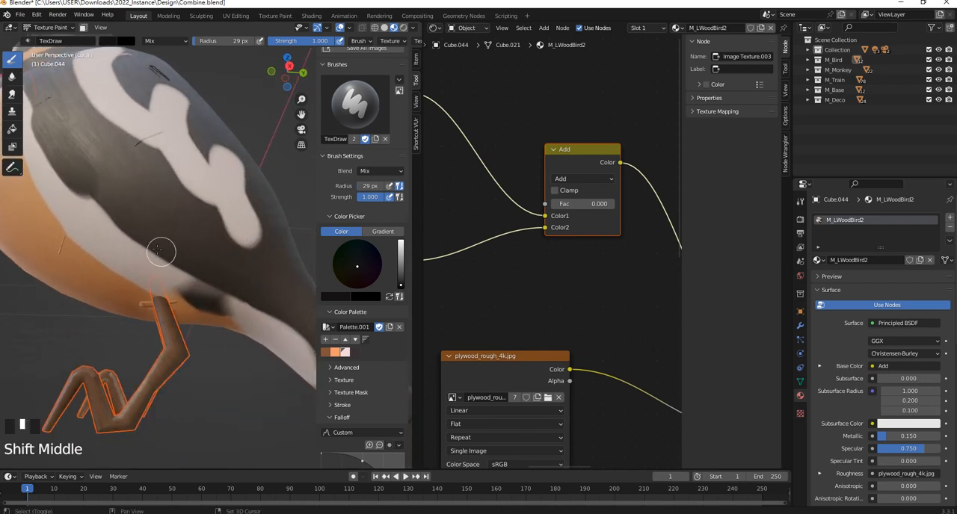
{"action": "left_click_drag", "start_coordinate": [94, 189], "coordinate": [262, 320]}
{"action": "middle_click_drag", "start_coordinate": [261, 320], "coordinate": [219, 252], "text": "shift"}
{"action": "mouse_move", "coordinate": [166, 238]}
{"action": "left_mouse_down"}
{"action": "mouse_move", "coordinate": [181, 236]}
{"action": "mouse_move", "coordinate": [228, 303]}
{"action": "mouse_move", "coordinate": [219, 292]}
{"action": "left_mouse_up"}
- Paint a near-black curved band through the wing's pale marking, and undo the last extra stroke
{"action": "mouse_move", "coordinate": [113, 101]}
{"action": "middle_mouse_down", "text": "shift"}
{"action": "mouse_move", "coordinate": [142, 120]}
{"action": "mouse_move", "coordinate": [187, 209]}
{"action": "middle_mouse_up", "text": "shift"}
{"action": "middle_click_drag", "start_coordinate": [140, 170], "coordinate": [150, 201]}
{"action": "mouse_move", "coordinate": [128, 156]}
{"action": "left_mouse_down"}
{"action": "mouse_move", "coordinate": [123, 147]}
{"action": "mouse_move", "coordinate": [122, 218]}
{"action": "mouse_move", "coordinate": [197, 293]}
{"action": "left_mouse_up"}
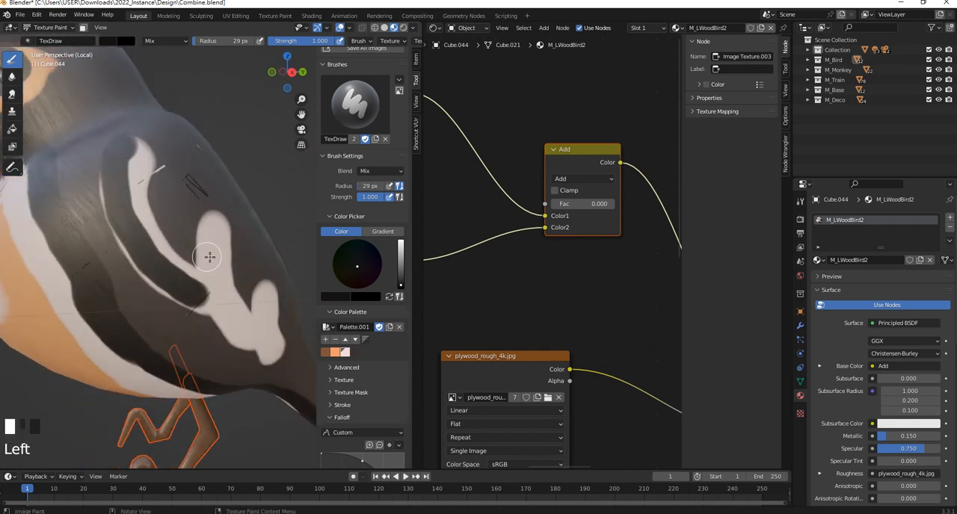
{"action": "left_click_drag", "start_coordinate": [209, 257], "coordinate": [215, 262]}
{"action": "key", "text": "ctrl+z"}
- Add more near-black strokes along the inner edge of the wing's pale marking
{"action": "mouse_move", "coordinate": [115, 147]}
{"action": "left_mouse_down"}
{"action": "mouse_move", "coordinate": [99, 218]}
{"action": "mouse_move", "coordinate": [150, 286]}
{"action": "mouse_move", "coordinate": [193, 300]}
{"action": "mouse_move", "coordinate": [199, 286]}
{"action": "left_mouse_up"}
{"action": "middle_click_drag", "start_coordinate": [200, 286], "coordinate": [117, 171], "text": "shift"}
{"action": "mouse_move", "coordinate": [117, 170]}
{"action": "left_mouse_down"}
{"action": "mouse_move", "coordinate": [119, 218]}
{"action": "mouse_move", "coordinate": [175, 292]}
{"action": "mouse_move", "coordinate": [177, 280]}
{"action": "mouse_move", "coordinate": [211, 308]}
{"action": "mouse_move", "coordinate": [209, 286]}
{"action": "left_mouse_up"}
- Cover the remaining pale area inside the eye with near-black
{"action": "mouse_move", "coordinate": [62, 150]}
{"action": "middle_mouse_down", "text": "shift"}
{"action": "mouse_move", "coordinate": [195, 201]}
{"action": "mouse_move", "coordinate": [239, 194]}
{"action": "mouse_move", "coordinate": [199, 195]}
{"action": "middle_mouse_up", "text": "shift"}
{"action": "scroll", "coordinate": [245, 197], "scroll_direction": "up", "scroll_amount": 2}
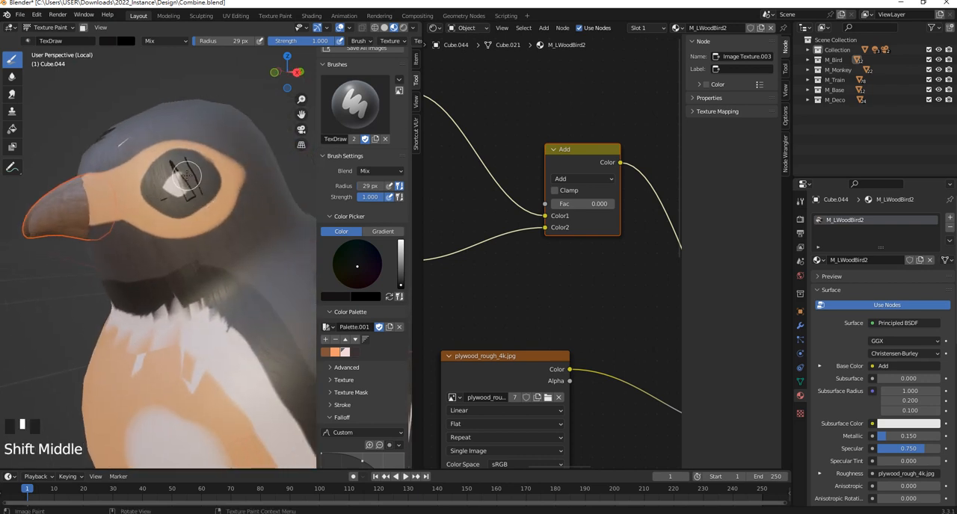
{"action": "left_click_drag", "start_coordinate": [186, 174], "coordinate": [182, 187]}
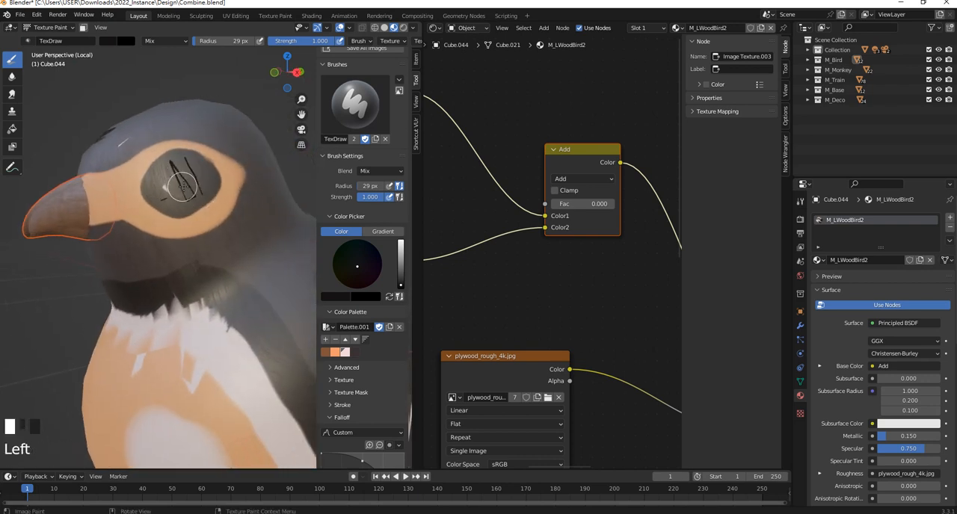
- Paint a pale pink highlight in the upper part of the bird's dark eye, using the palette's pale swatch
{"action": "left_click", "coordinate": [344, 353]}
{"action": "left_click_drag", "start_coordinate": [201, 171], "coordinate": [191, 174]}
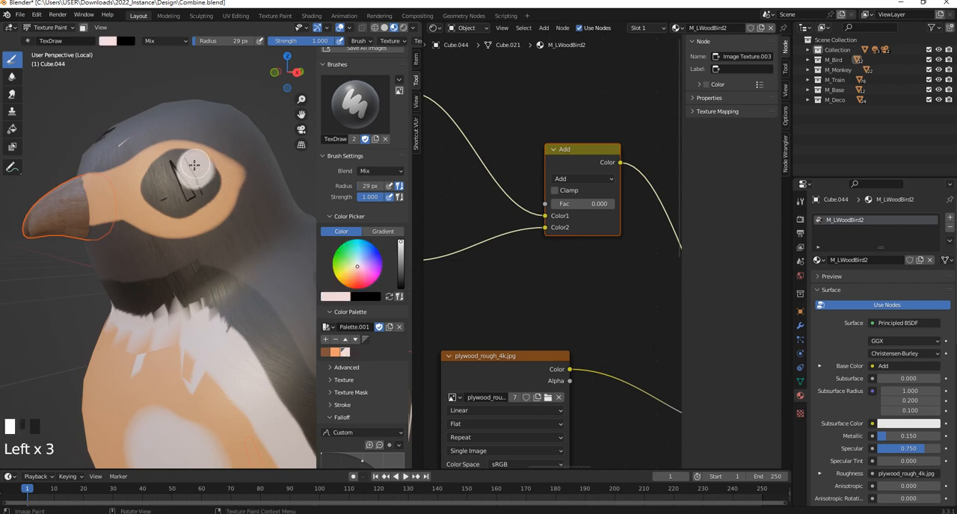
{"action": "scroll", "coordinate": [193, 165], "scroll_direction": "down", "scroll_amount": 5}
{"action": "middle_click_drag", "start_coordinate": [198, 180], "coordinate": [225, 260]}
{"action": "scroll", "coordinate": [224, 260], "scroll_direction": "up", "scroll_amount": 4}
- Paint orange from the palette over the pale feathered border of the breast below the neck
{"action": "left_click", "coordinate": [335, 353]}
{"action": "middle_click_drag", "start_coordinate": [241, 304], "coordinate": [165, 284], "text": "shift"}
{"action": "left_click", "coordinate": [139, 278]}
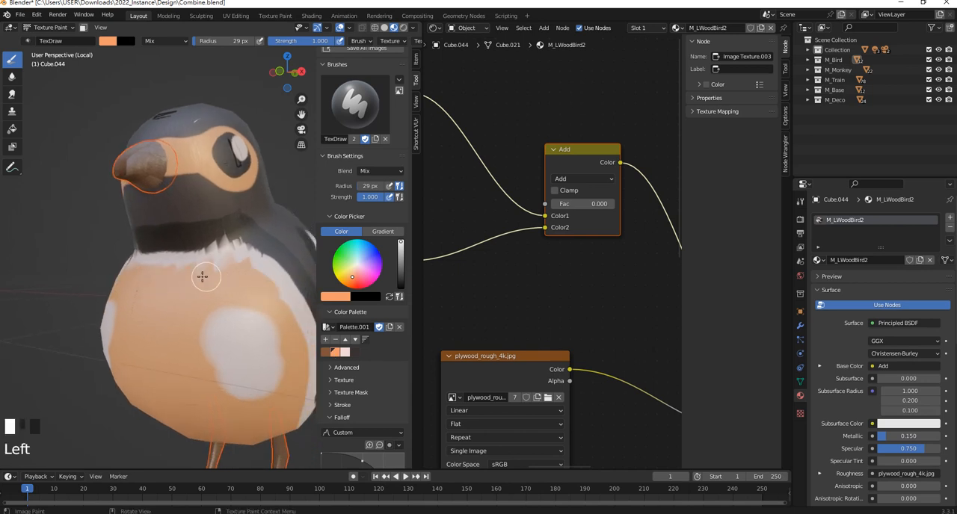
{"action": "mouse_move", "coordinate": [254, 279]}
{"action": "middle_mouse_down"}
{"action": "mouse_move", "coordinate": [224, 279]}
{"action": "mouse_move", "coordinate": [154, 226]}
{"action": "mouse_move", "coordinate": [194, 282]}
{"action": "mouse_move", "coordinate": [129, 266]}
{"action": "middle_mouse_up"}
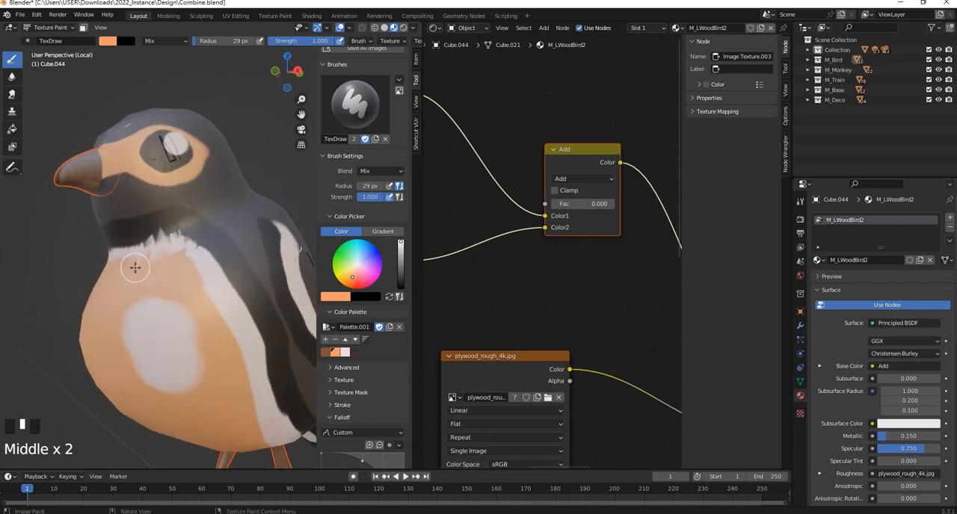
- Cover the pale stripe along the bird's side and underside toward the tail with orange, using a 44 px brush
{"action": "mouse_move", "coordinate": [132, 267]}
{"action": "left_mouse_down"}
{"action": "mouse_move", "coordinate": [111, 261]}
{"action": "mouse_move", "coordinate": [193, 277]}
{"action": "mouse_move", "coordinate": [222, 321]}
{"action": "left_mouse_up"}
{"action": "left_click_drag", "start_coordinate": [186, 268], "coordinate": [199, 326]}
{"action": "middle_click_drag", "start_coordinate": [222, 362], "coordinate": [127, 202], "text": "shift"}
{"action": "mouse_move", "coordinate": [128, 203]}
{"action": "left_mouse_down"}
{"action": "mouse_move", "coordinate": [157, 239]}
{"action": "mouse_move", "coordinate": [216, 377]}
{"action": "mouse_move", "coordinate": [258, 405]}
{"action": "mouse_move", "coordinate": [247, 399]}
{"action": "left_mouse_up"}
{"action": "mouse_move", "coordinate": [248, 399]}
{"action": "middle_mouse_down"}
{"action": "mouse_move", "coordinate": [238, 339]}
{"action": "mouse_move", "coordinate": [217, 317]}
{"action": "middle_mouse_up"}
{"action": "mouse_move", "coordinate": [216, 317]}
{"action": "left_mouse_down"}
{"action": "mouse_move", "coordinate": [173, 210]}
{"action": "mouse_move", "coordinate": [261, 381]}
{"action": "mouse_move", "coordinate": [195, 273]}
{"action": "left_mouse_up"}
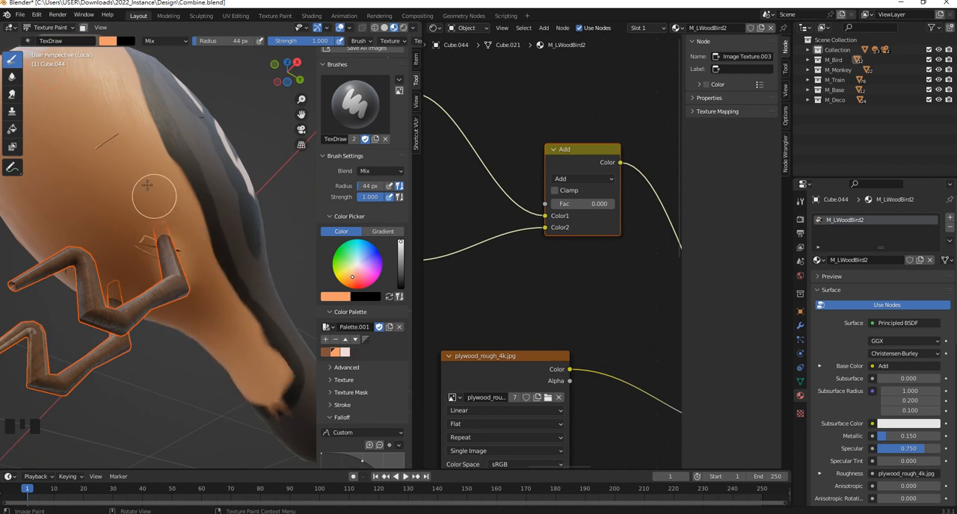
{"action": "middle_click_drag", "start_coordinate": [147, 185], "coordinate": [157, 247]}
{"action": "scroll", "coordinate": [160, 250], "scroll_direction": "up", "scroll_amount": 3}
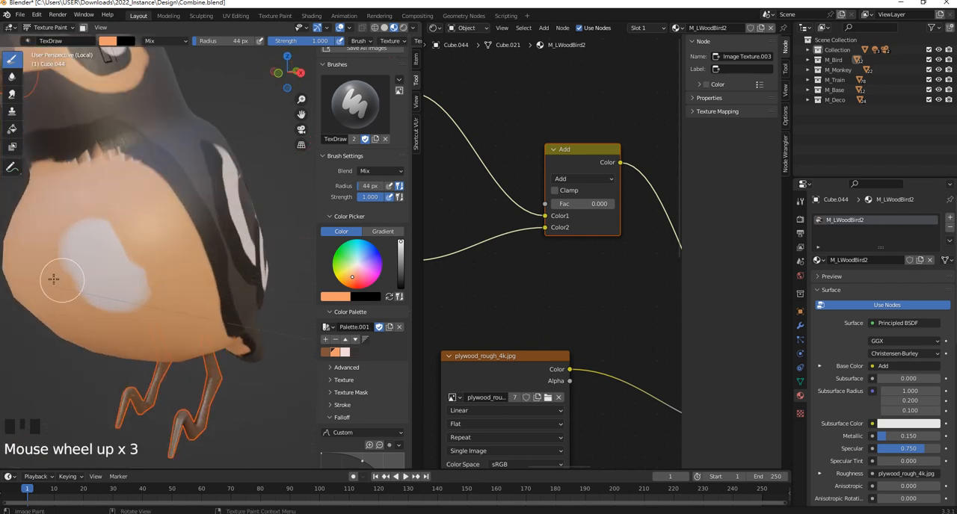
- Paint orange over the edges of the pale breast patch, reducing it to a slim marking
{"action": "left_click_drag", "start_coordinate": [54, 279], "coordinate": [149, 312]}
{"action": "middle_click_drag", "start_coordinate": [96, 299], "coordinate": [124, 269], "text": "shift"}
{"action": "mouse_move", "coordinate": [124, 269]}
{"action": "left_mouse_down"}
{"action": "mouse_move", "coordinate": [135, 234]}
{"action": "mouse_move", "coordinate": [192, 260]}
{"action": "left_mouse_up"}
{"action": "scroll", "coordinate": [200, 271], "scroll_direction": "down", "scroll_amount": 4}
{"action": "middle_click_drag", "start_coordinate": [191, 245], "coordinate": [185, 268], "text": "shift"}
{"action": "scroll", "coordinate": [183, 225], "scroll_direction": "up", "scroll_amount": 2}
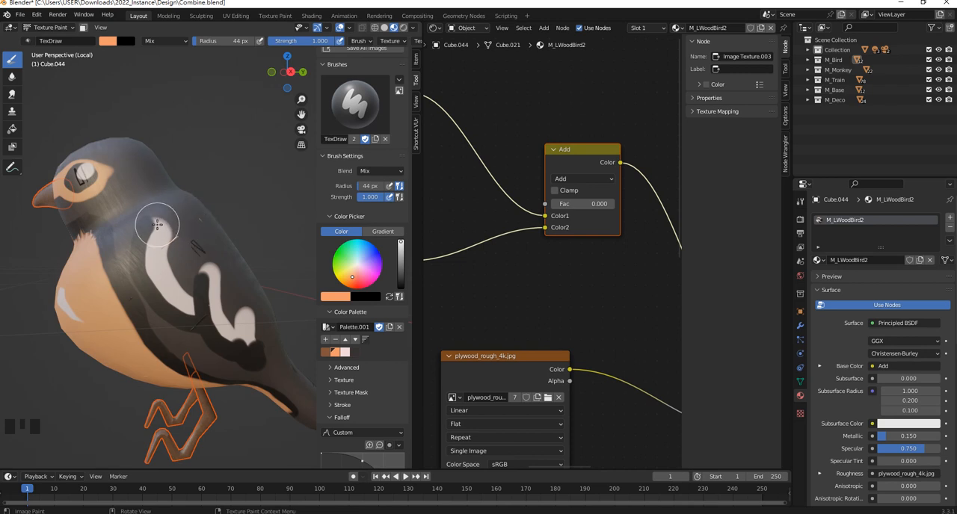
{"action": "scroll", "coordinate": [218, 188], "scroll_direction": "down", "scroll_amount": 1}
- Save the painted BirdUVTexture.001 image from the Image Editor and return to the Shader Editor
{"action": "left_click", "coordinate": [435, 30]}
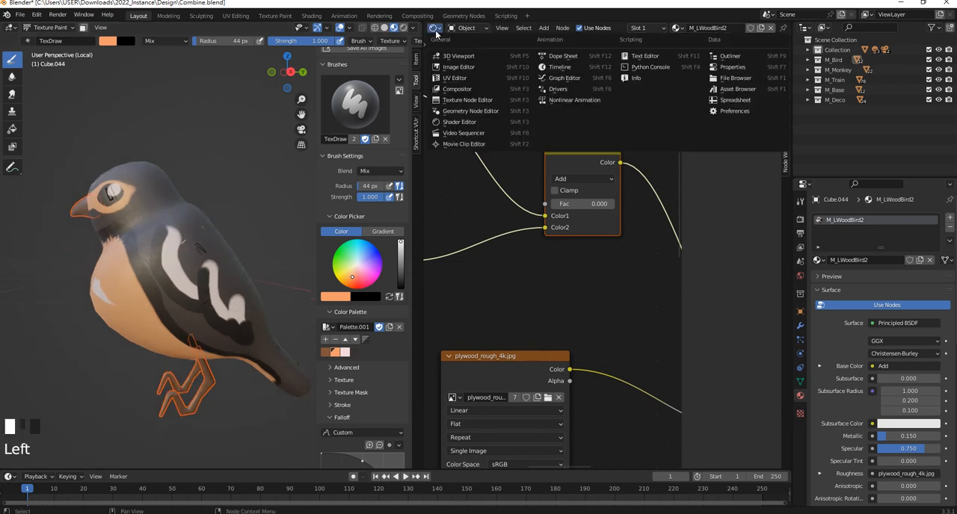
{"action": "left_click", "coordinate": [462, 71]}
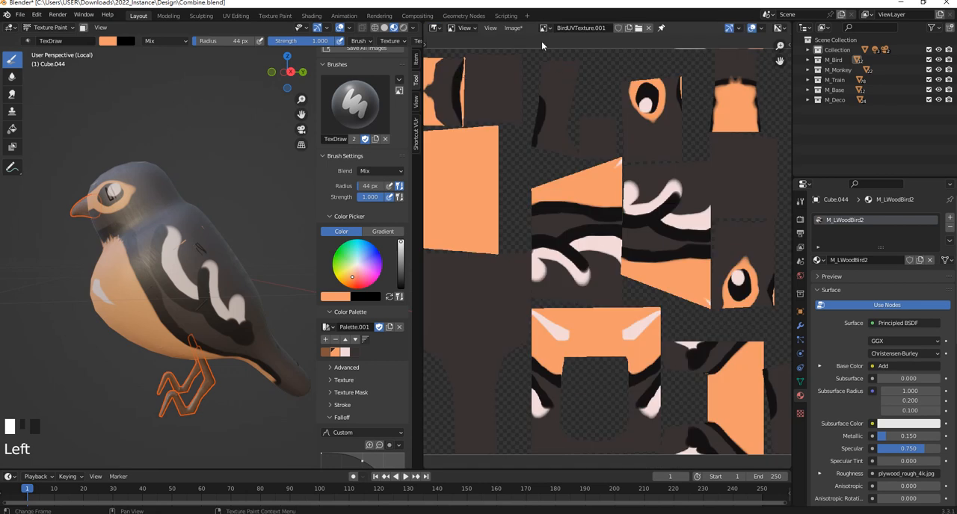
{"action": "left_click", "coordinate": [512, 29]}
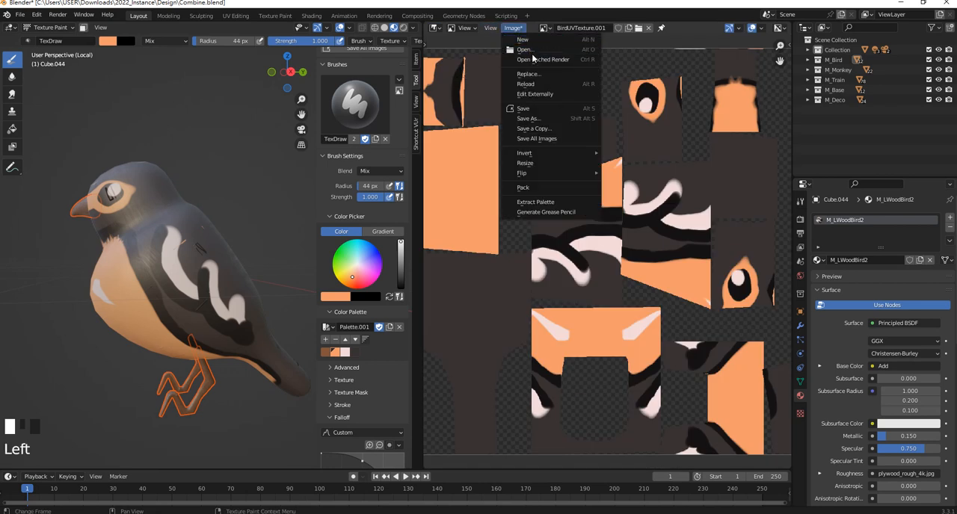
{"action": "left_click", "coordinate": [532, 112]}
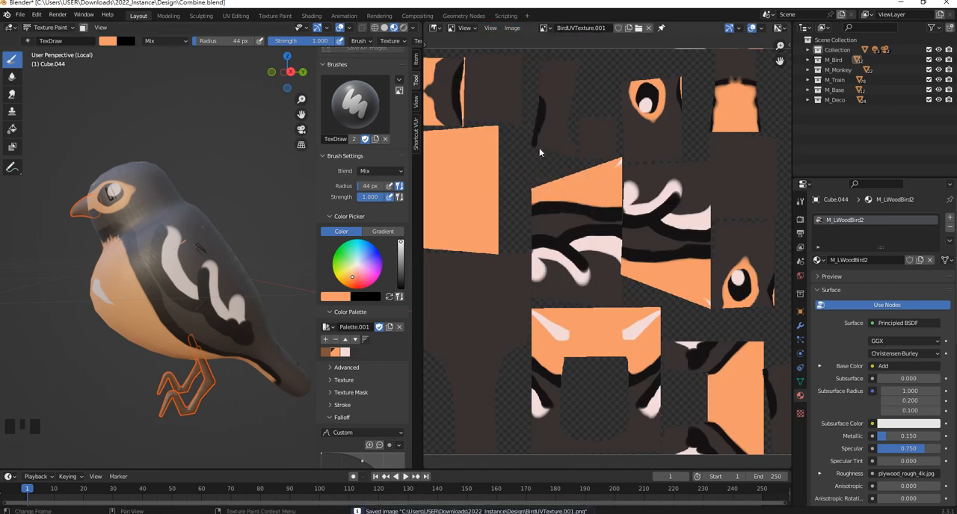
{"action": "left_click", "coordinate": [435, 28]}
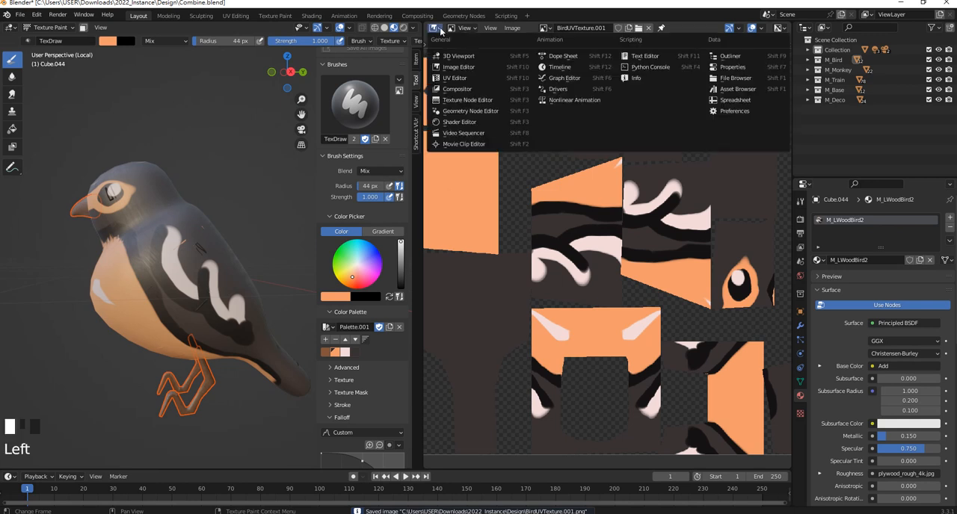
{"action": "left_click", "coordinate": [459, 122]}
- Set the factor of the Add node blending the two colour textures to 0.058
{"action": "scroll", "coordinate": [550, 187], "scroll_direction": "down", "scroll_amount": 4}
{"action": "middle_click_drag", "start_coordinate": [524, 168], "coordinate": [566, 128]}
{"action": "scroll", "coordinate": [617, 180], "scroll_direction": "up", "scroll_amount": 2}
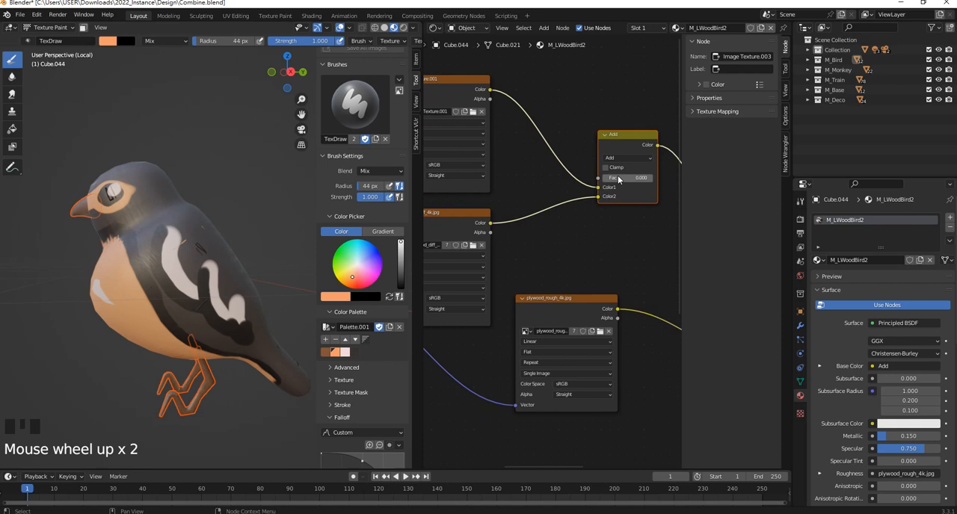
{"action": "scroll", "coordinate": [617, 181], "scroll_direction": "up", "scroll_amount": 2}
{"action": "scroll", "coordinate": [580, 192], "scroll_direction": "down", "scroll_amount": 2}
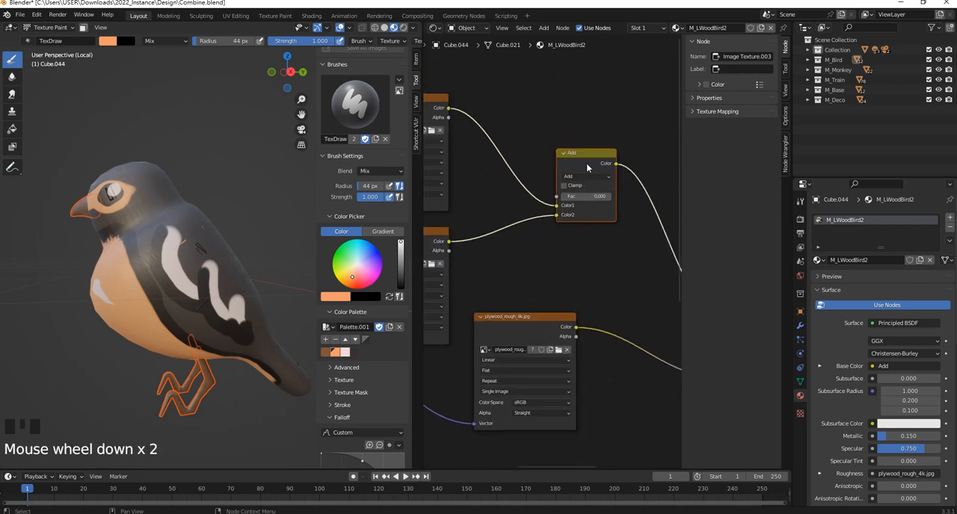
{"action": "mouse_move", "coordinate": [571, 196]}
{"action": "left_mouse_down"}
{"action": "mouse_move", "coordinate": [594, 197]}
{"action": "mouse_move", "coordinate": [574, 196]}
{"action": "left_mouse_up"}
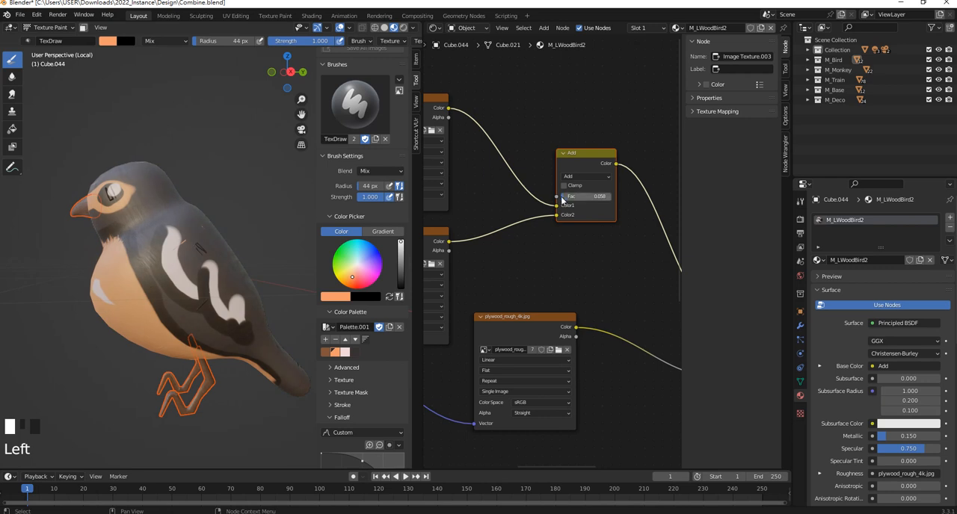
{"action": "scroll", "coordinate": [111, 234], "scroll_direction": "up", "scroll_amount": 2}
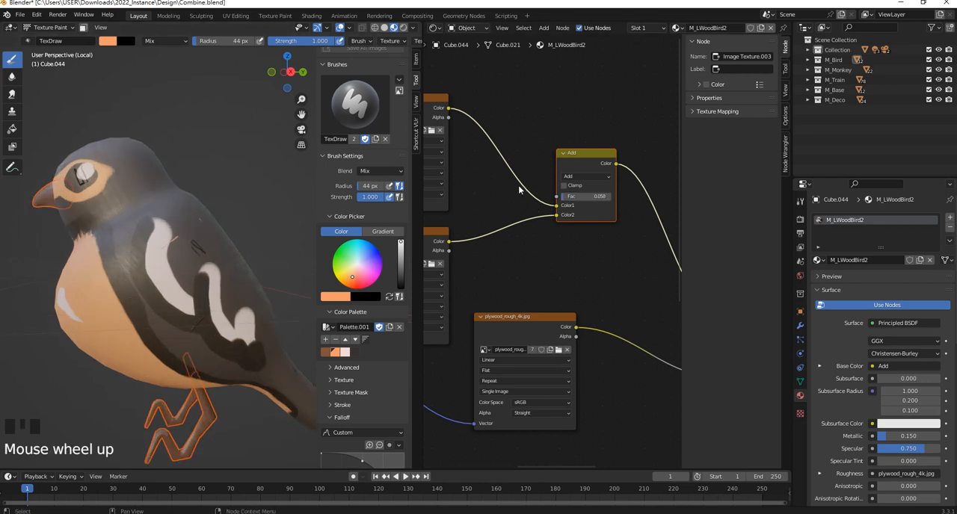
- Try the Multiply and Mix blending modes on the colour mixing node, and return it to Add
{"action": "left_click", "coordinate": [584, 175]}
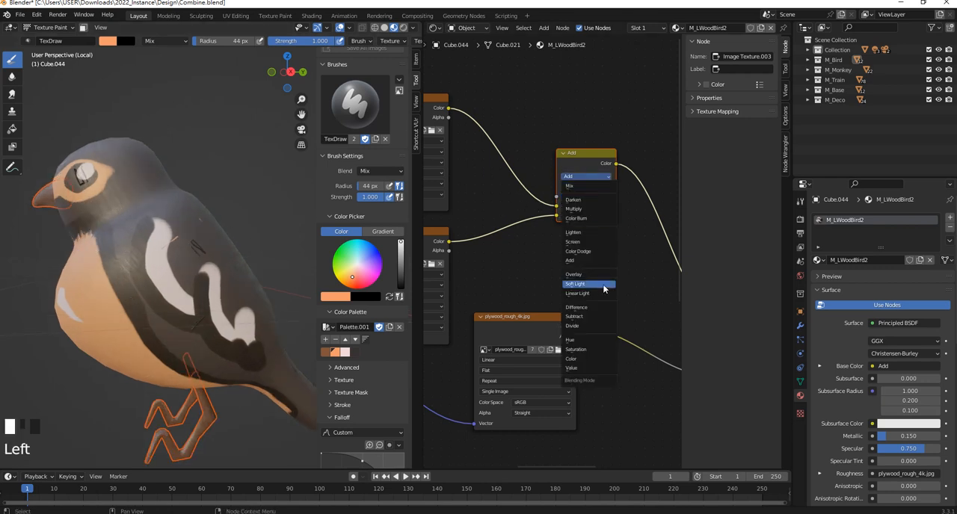
{"action": "left_click", "coordinate": [586, 209]}
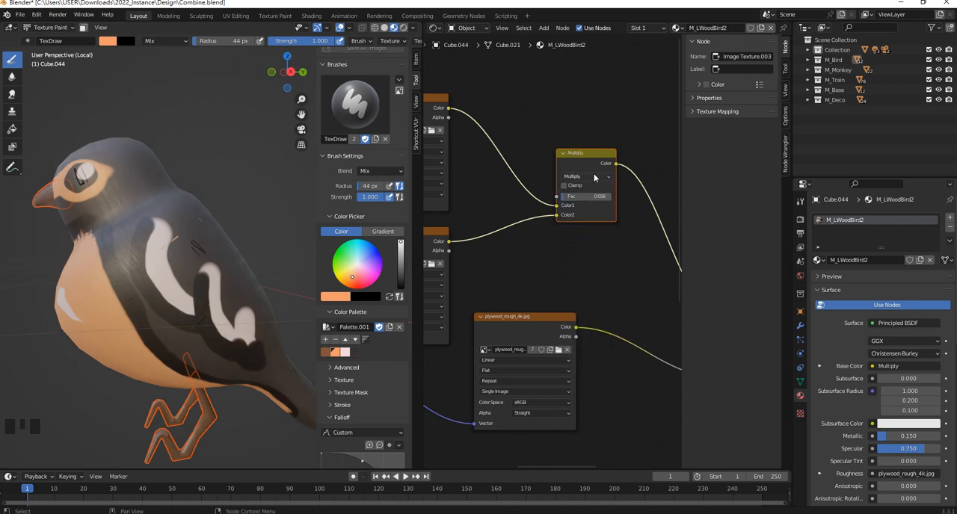
{"action": "left_click", "coordinate": [594, 177]}
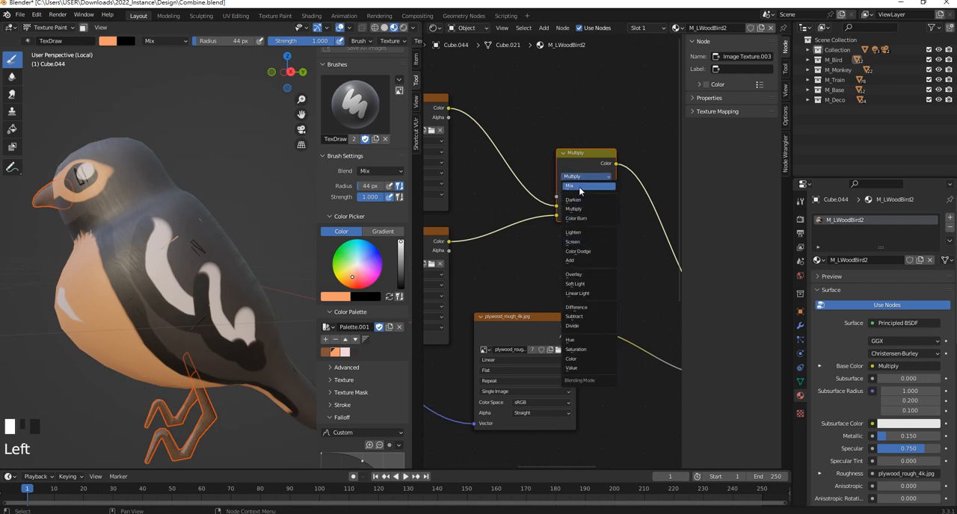
{"action": "left_click", "coordinate": [582, 185]}
{"action": "left_click", "coordinate": [580, 178]}
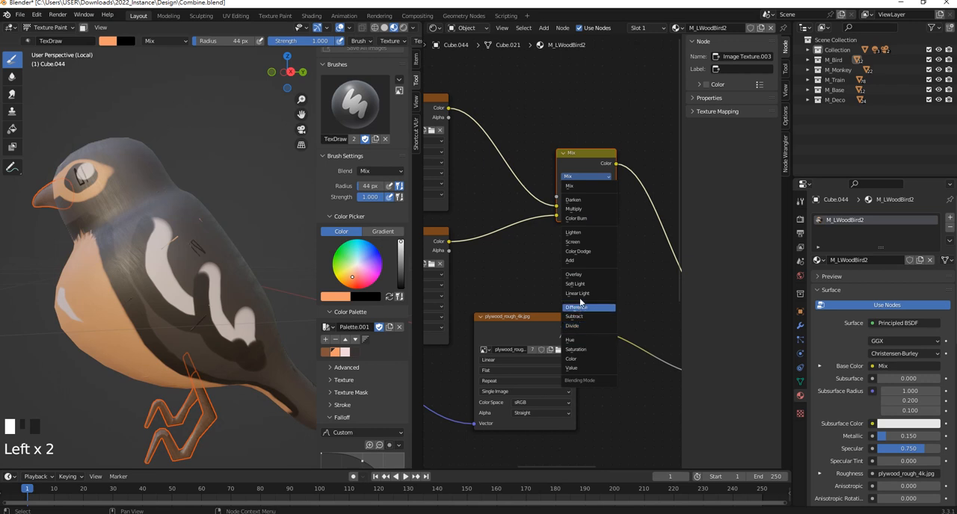
{"action": "left_click", "coordinate": [583, 265]}
{"action": "middle_click_drag", "start_coordinate": [129, 209], "coordinate": [167, 189]}
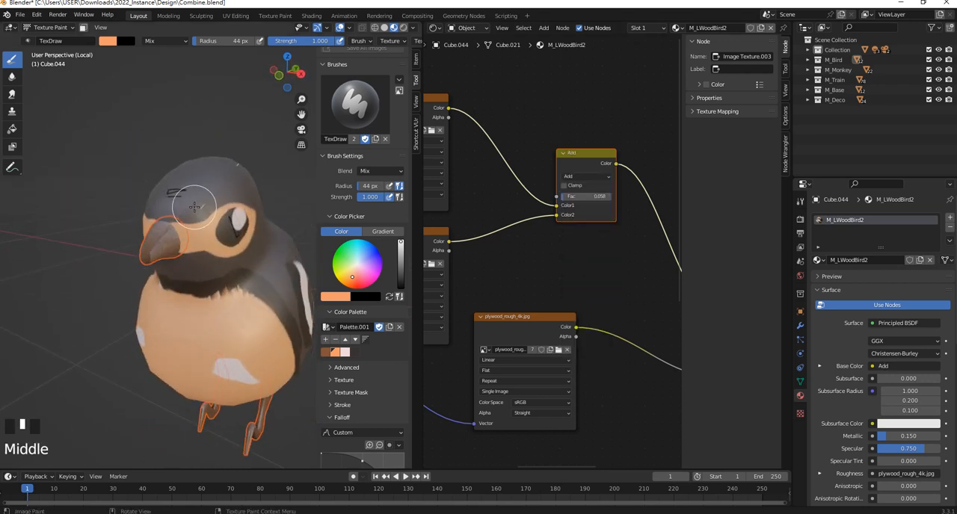
- Duplicate the Add node and connect the original's colour output to the copy's Color1 input
{"action": "scroll", "coordinate": [542, 177], "scroll_direction": "down", "scroll_amount": 3}
{"action": "middle_click_drag", "start_coordinate": [570, 171], "coordinate": [568, 145]}
{"action": "left_click_drag", "start_coordinate": [568, 146], "coordinate": [533, 97]}
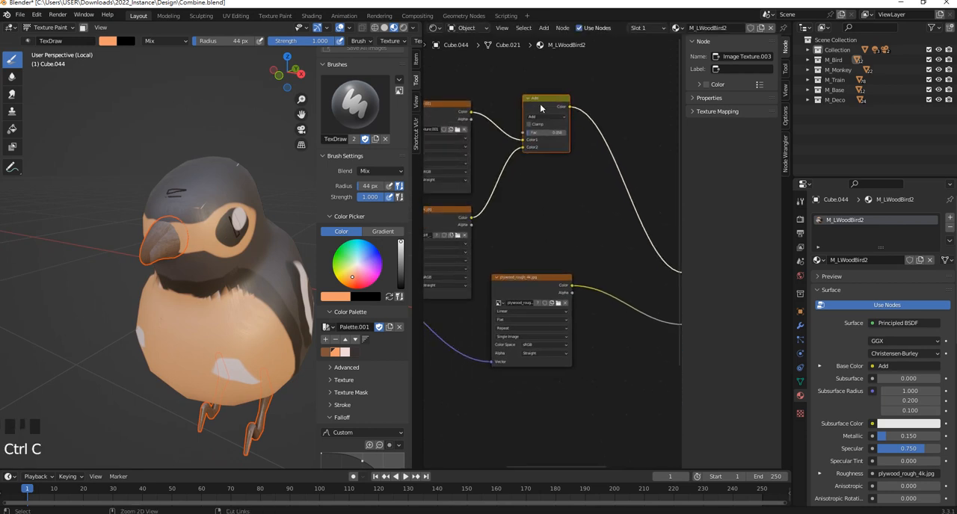
{"action": "key", "text": "ctrl+v"}
{"action": "left_click_drag", "start_coordinate": [539, 104], "coordinate": [578, 183]}
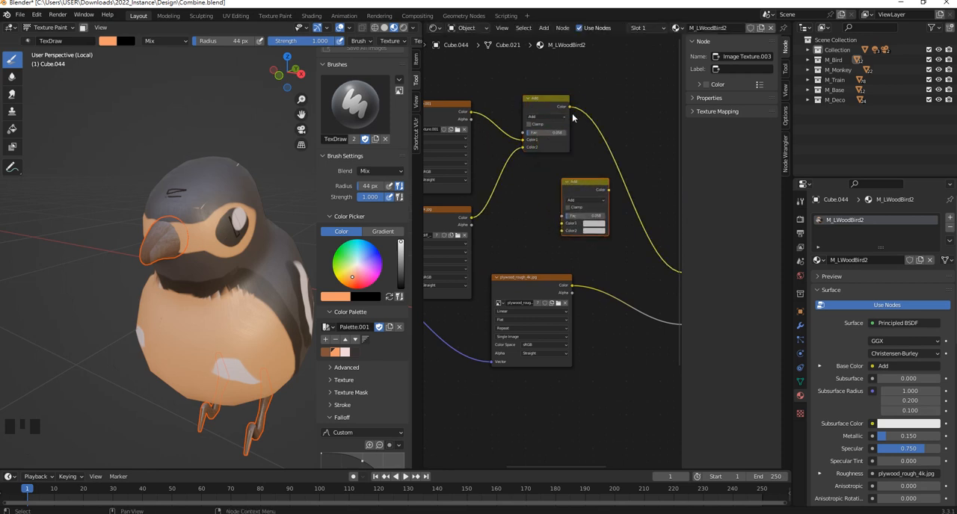
{"action": "left_click_drag", "start_coordinate": [568, 108], "coordinate": [566, 171]}
{"action": "left_click_drag", "start_coordinate": [561, 224], "coordinate": [562, 223]}
- Place the copied Add node above the Principled BSDF and connect its colour output to Base Color
{"action": "left_click_drag", "start_coordinate": [585, 182], "coordinate": [661, 93]}
{"action": "middle_click_drag", "start_coordinate": [628, 113], "coordinate": [501, 130]}
{"action": "scroll", "coordinate": [543, 163], "scroll_direction": "up", "scroll_amount": 3}
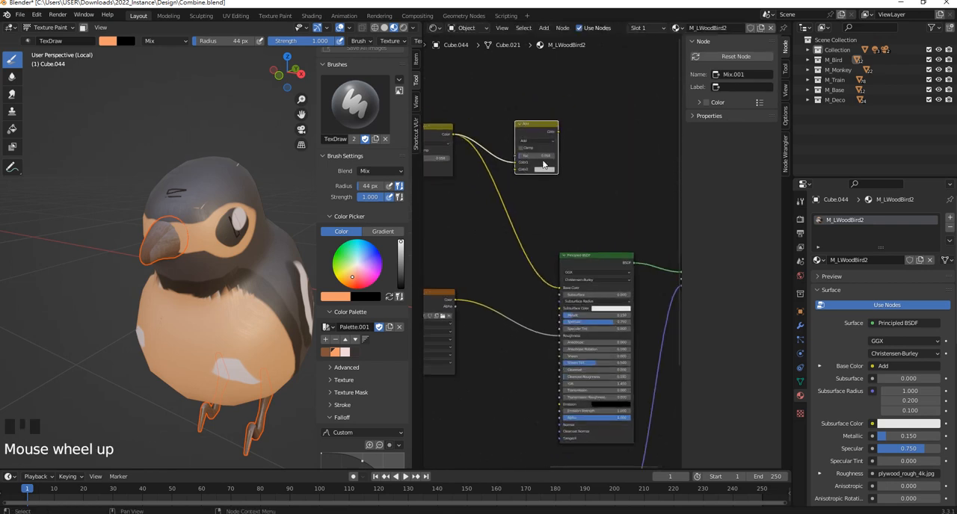
{"action": "left_click", "coordinate": [543, 157]}
{"action": "left_click", "coordinate": [561, 115]}
{"action": "left_click_drag", "start_coordinate": [559, 112], "coordinate": [574, 135]}
{"action": "left_click_drag", "start_coordinate": [560, 296], "coordinate": [560, 293]}
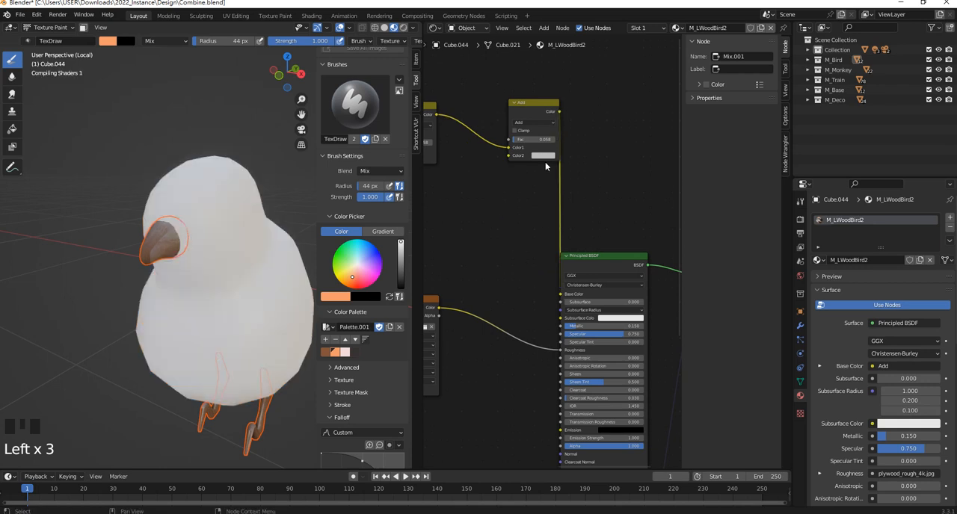
- Set the second Add node's Color2 to dark red and its factor to 0.342
{"action": "left_click", "coordinate": [544, 157]}
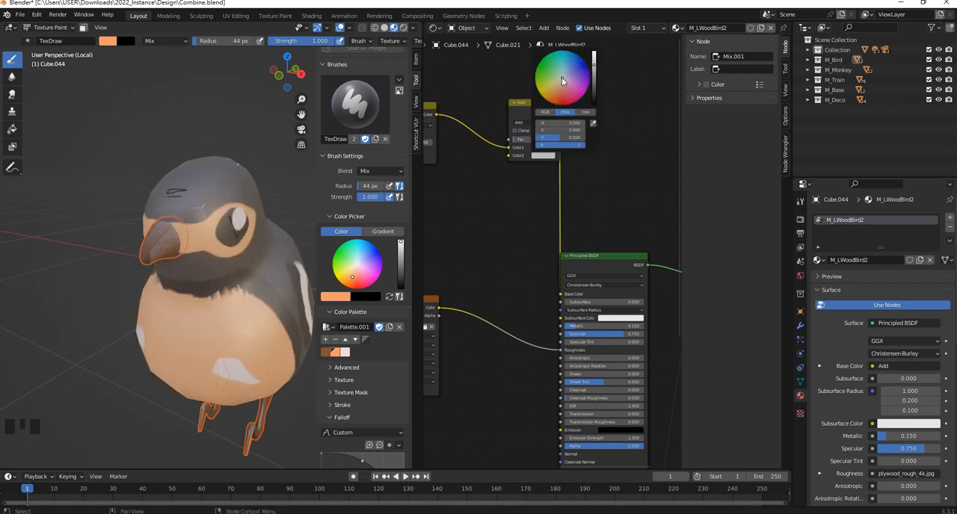
{"action": "left_click_drag", "start_coordinate": [562, 78], "coordinate": [559, 100]}
{"action": "left_click_drag", "start_coordinate": [593, 67], "coordinate": [593, 82]}
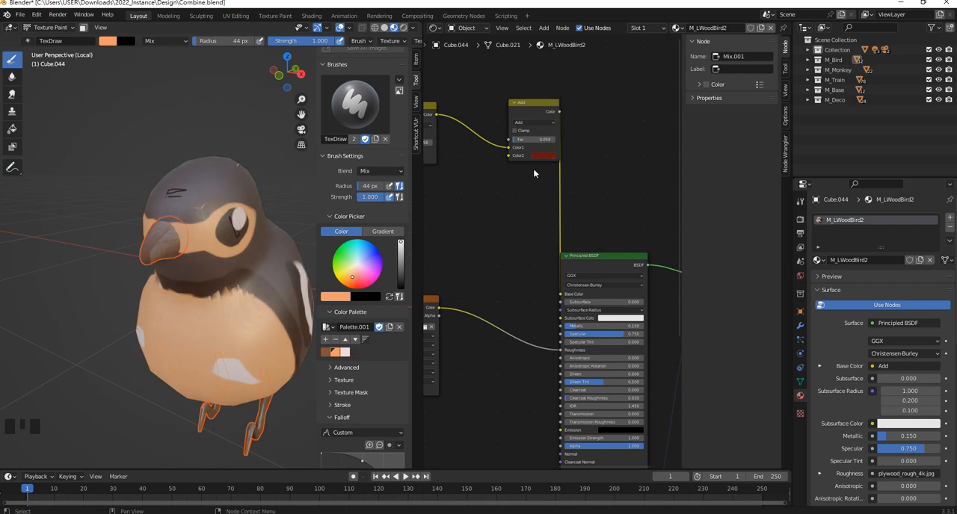
{"action": "scroll", "coordinate": [533, 173], "scroll_direction": "up", "scroll_amount": 1}
{"action": "left_click_drag", "start_coordinate": [523, 130], "coordinate": [533, 130]}
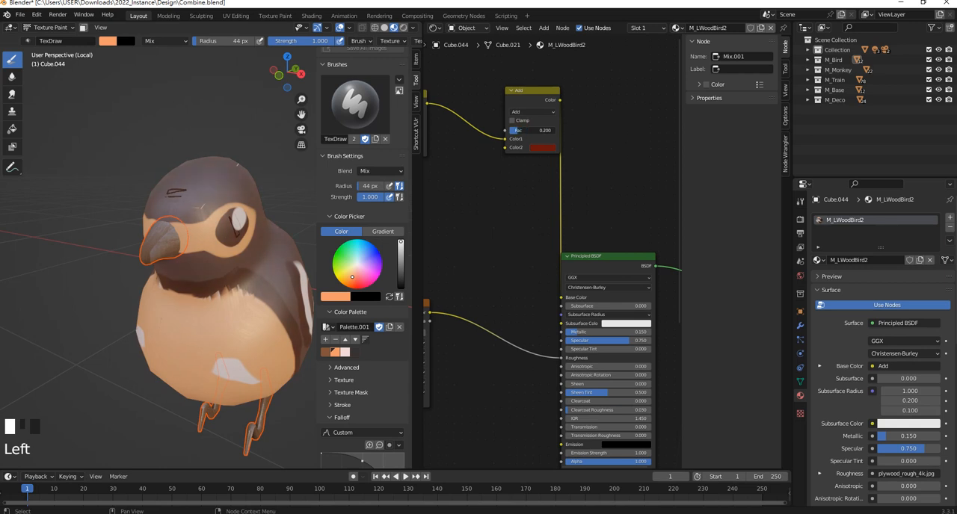
- Rearrange the two Add nodes and connect the BirdUVTexture.001 colour output to the second one's Color2
{"action": "left_click_drag", "start_coordinate": [523, 92], "coordinate": [488, 140]}
{"action": "middle_click_drag", "start_coordinate": [489, 139], "coordinate": [613, 160]}
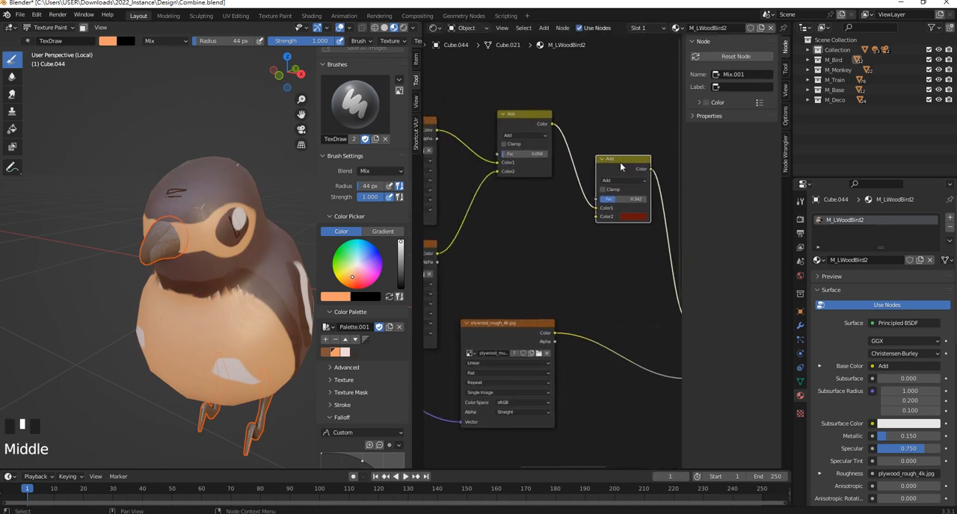
{"action": "left_click_drag", "start_coordinate": [527, 118], "coordinate": [528, 160]}
{"action": "middle_click_drag", "start_coordinate": [529, 160], "coordinate": [538, 141]}
{"action": "scroll", "coordinate": [630, 199], "scroll_direction": "up", "scroll_amount": 1}
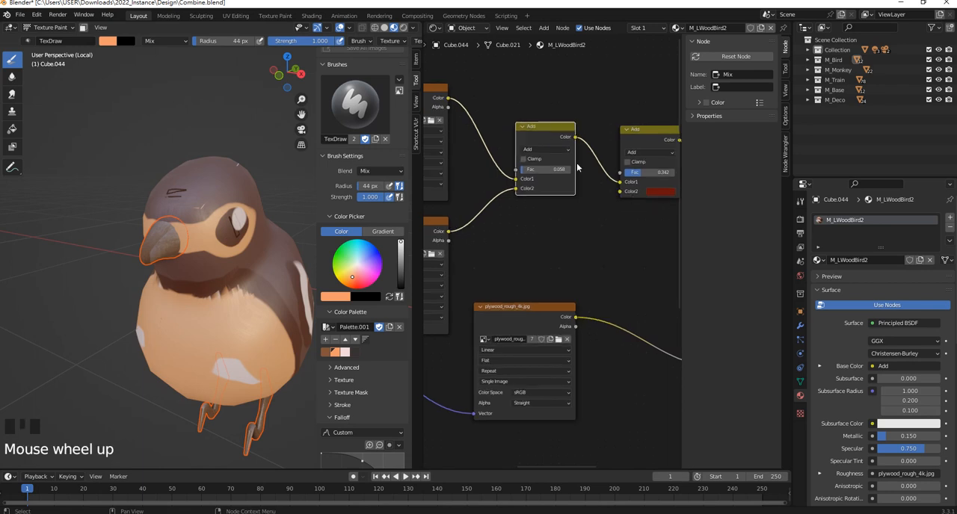
{"action": "middle_click_drag", "start_coordinate": [507, 148], "coordinate": [539, 141]}
{"action": "left_click_drag", "start_coordinate": [480, 89], "coordinate": [520, 87]}
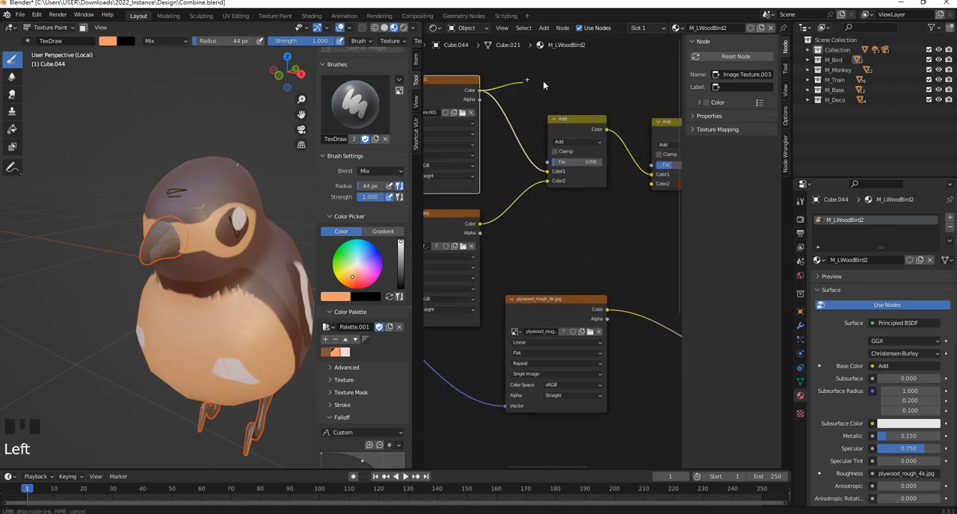
{"action": "left_click_drag", "start_coordinate": [616, 149], "coordinate": [629, 190]}
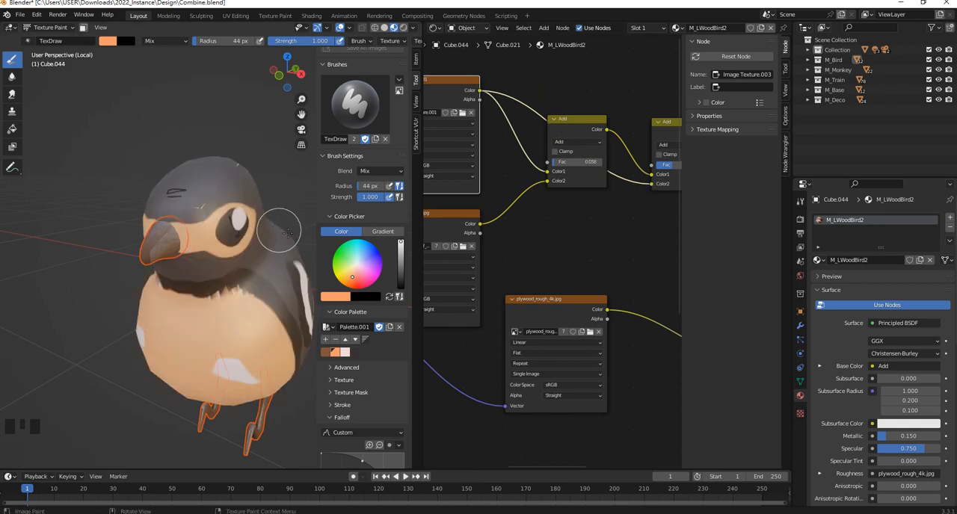
- Set the second mixing node's blending mode to Multiply
{"action": "middle_click_drag", "start_coordinate": [618, 192], "coordinate": [556, 172]}
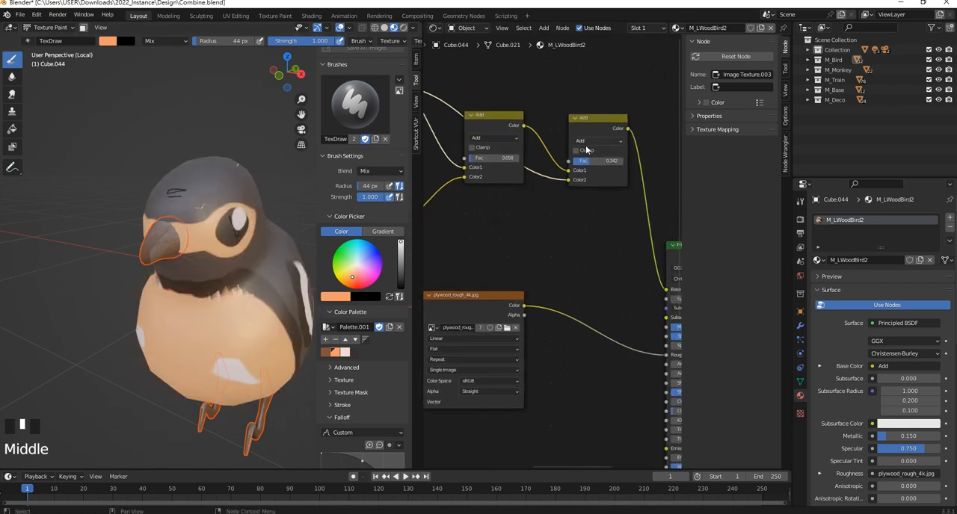
{"action": "left_click", "coordinate": [588, 141]}
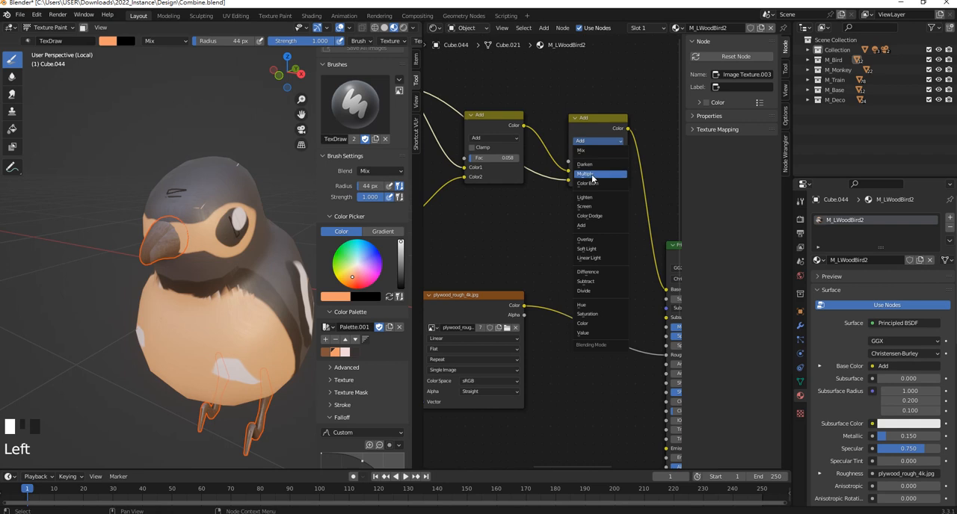
{"action": "left_click", "coordinate": [587, 175]}
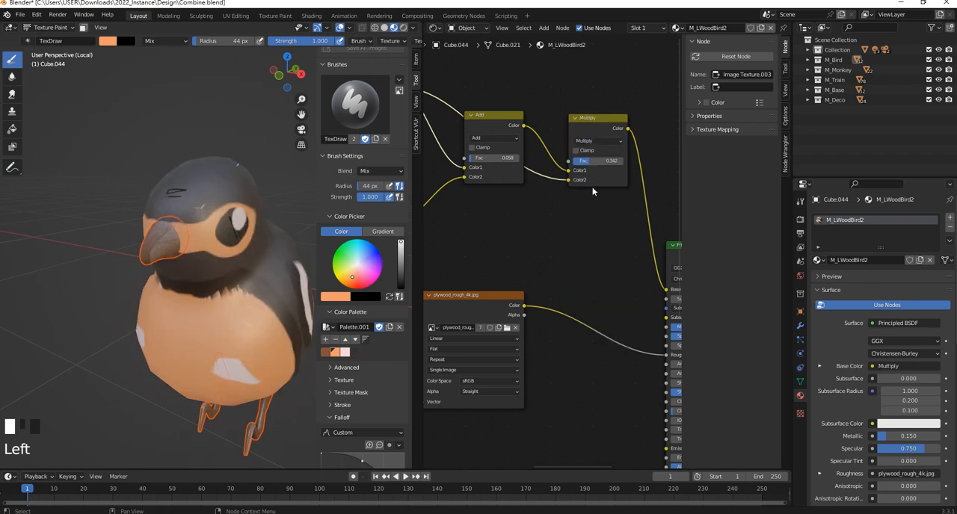
{"action": "middle_click_drag", "start_coordinate": [533, 185], "coordinate": [577, 199]}
{"action": "middle_click_drag", "start_coordinate": [538, 166], "coordinate": [572, 185]}
{"action": "scroll", "coordinate": [553, 174], "scroll_direction": "up", "scroll_amount": 2}
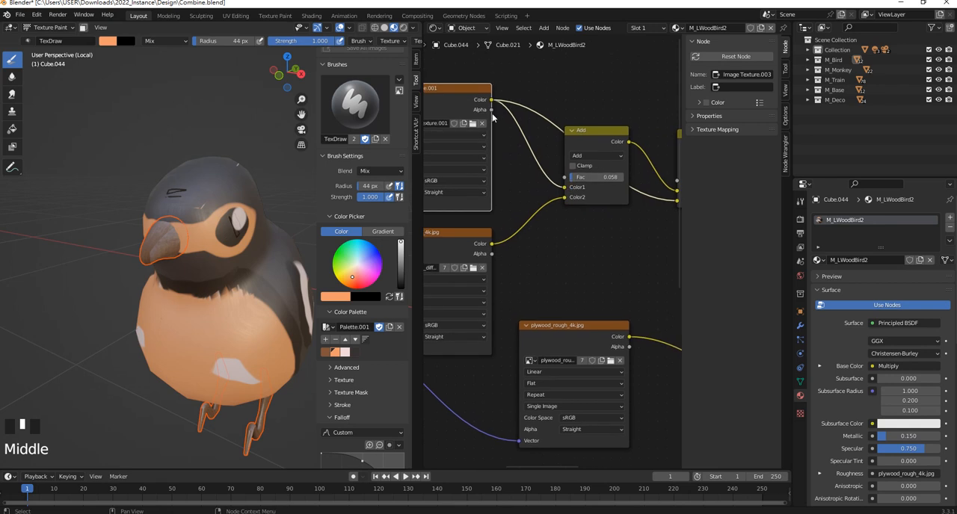
- Connect the BirdUVTexture.001 alpha output to the Add node's factor and move the Add node up, clear of the links
{"action": "left_click_drag", "start_coordinate": [492, 116], "coordinate": [505, 141]}
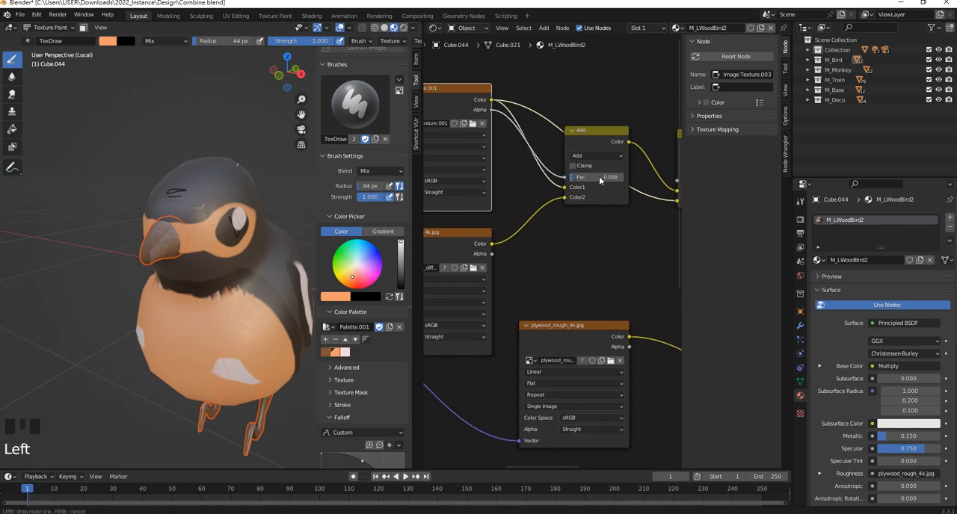
{"action": "left_click_drag", "start_coordinate": [600, 180], "coordinate": [597, 182]}
{"action": "middle_click_drag", "start_coordinate": [168, 247], "coordinate": [243, 238]}
{"action": "left_click_drag", "start_coordinate": [588, 132], "coordinate": [581, 154]}
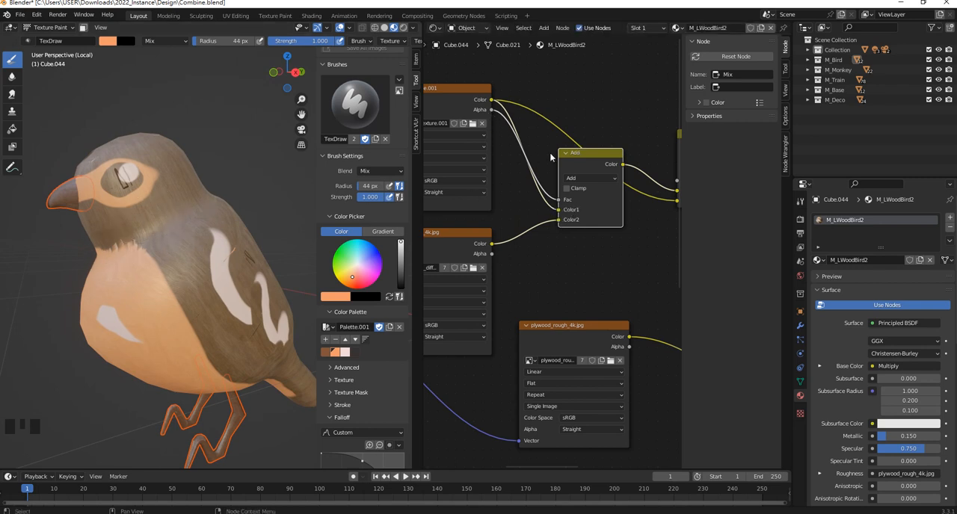
{"action": "middle_click_drag", "start_coordinate": [595, 181], "coordinate": [526, 187]}
{"action": "left_click_drag", "start_coordinate": [516, 157], "coordinate": [524, 77]}
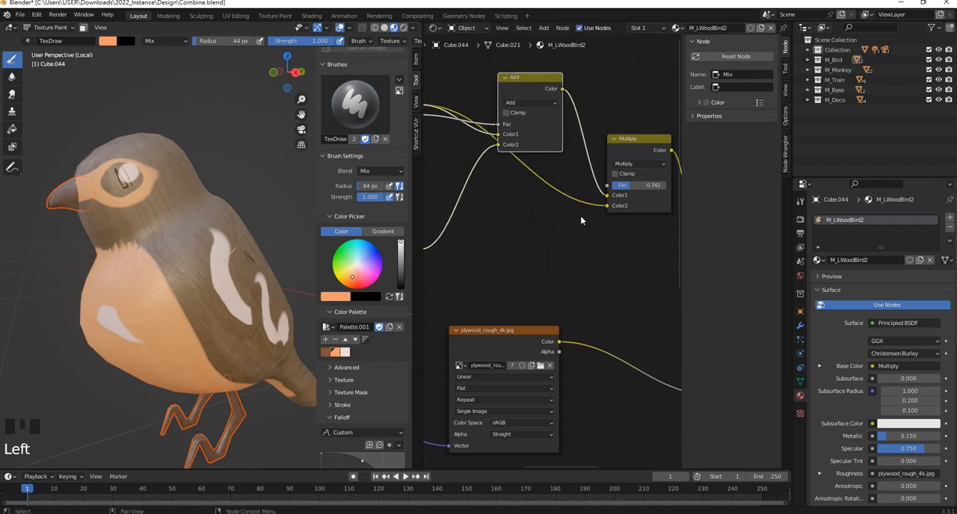
- Cut the bird texture's colour link to the Multiply node's Color2 and connect it again
{"action": "right_click_drag", "start_coordinate": [578, 188], "coordinate": [555, 217], "text": "ctrl"}
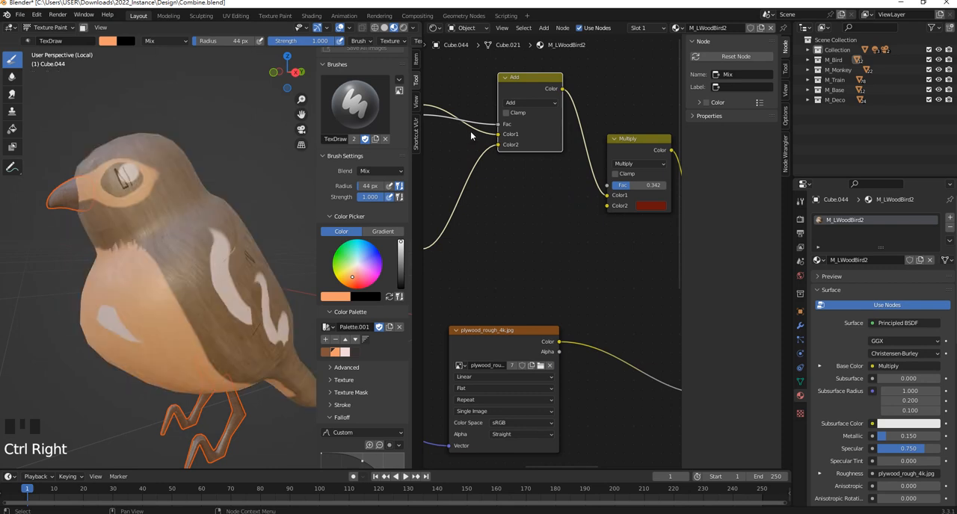
{"action": "middle_click_drag", "start_coordinate": [468, 134], "coordinate": [489, 148]}
{"action": "left_click_drag", "start_coordinate": [467, 130], "coordinate": [654, 229]}
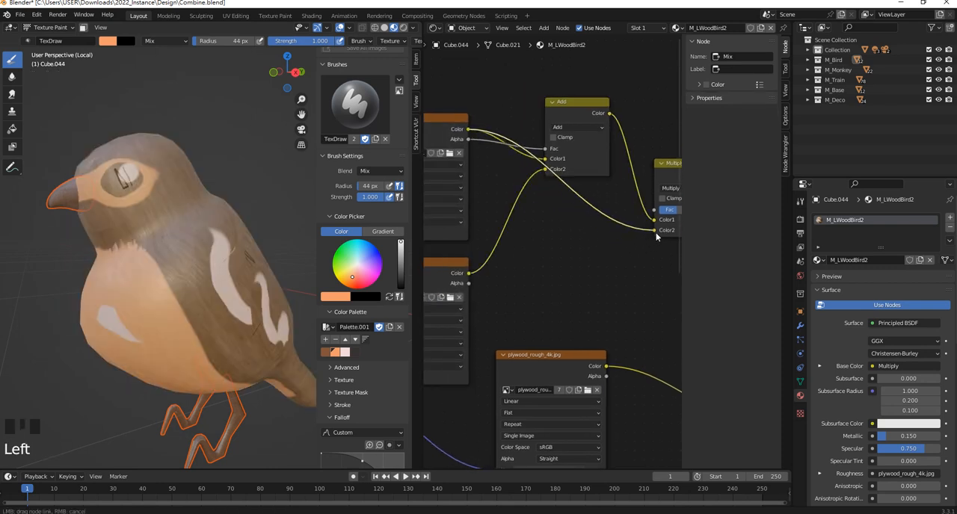
- Connect the bird texture's alpha output to the Multiply node's factor and move the Add node lower, beside the plywood colour texture
{"action": "left_click_drag", "start_coordinate": [469, 130], "coordinate": [650, 212]}
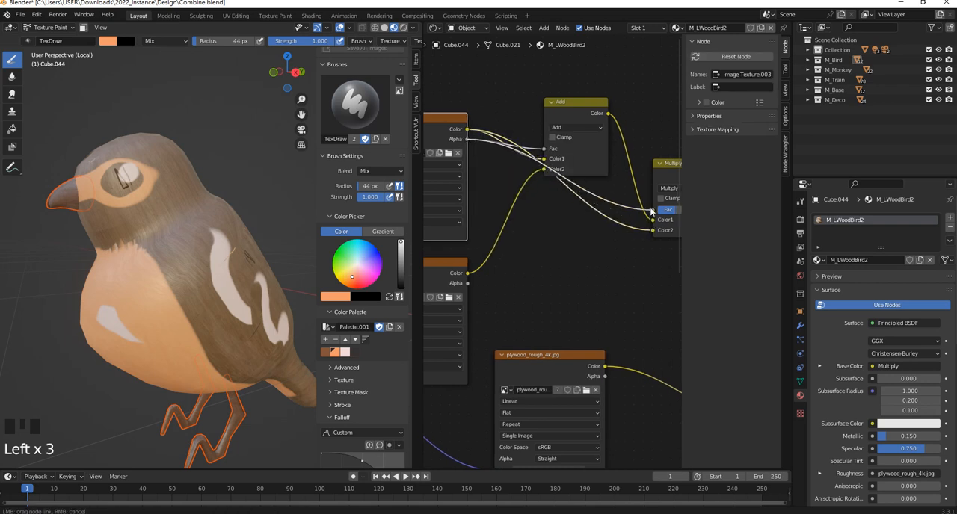
{"action": "left_click_drag", "start_coordinate": [575, 106], "coordinate": [567, 240]}
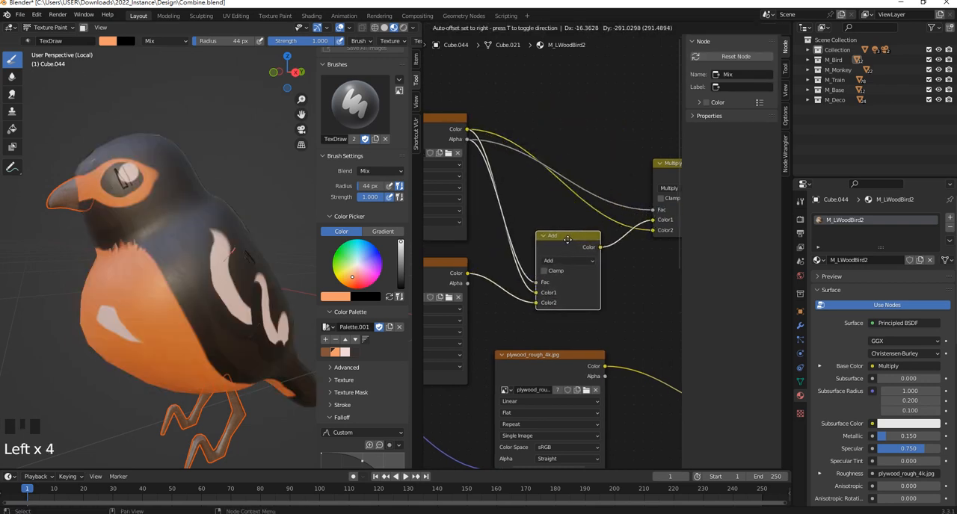
{"action": "middle_click_drag", "start_coordinate": [567, 240], "coordinate": [537, 210]}
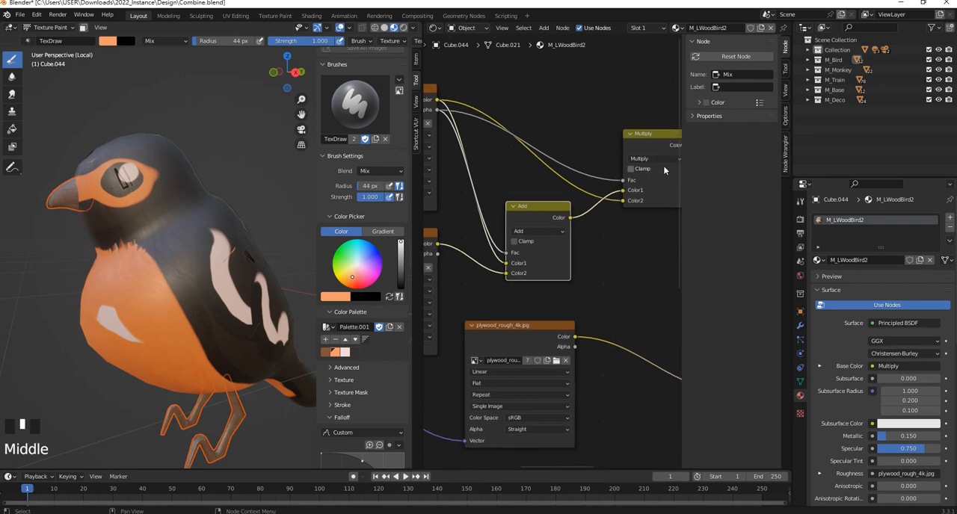
- Try the Add blending mode on the second mixing node and set it to Mix
{"action": "left_click", "coordinate": [654, 159]}
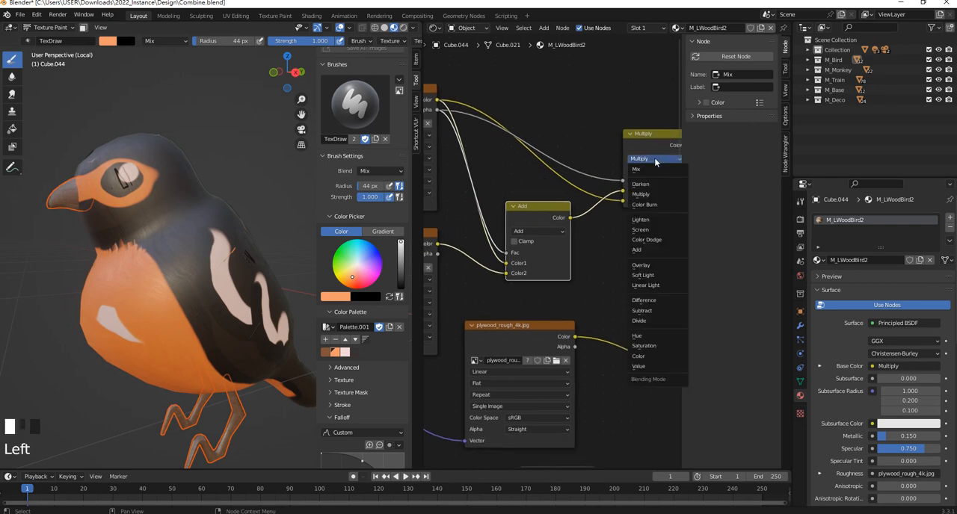
{"action": "left_click", "coordinate": [647, 251]}
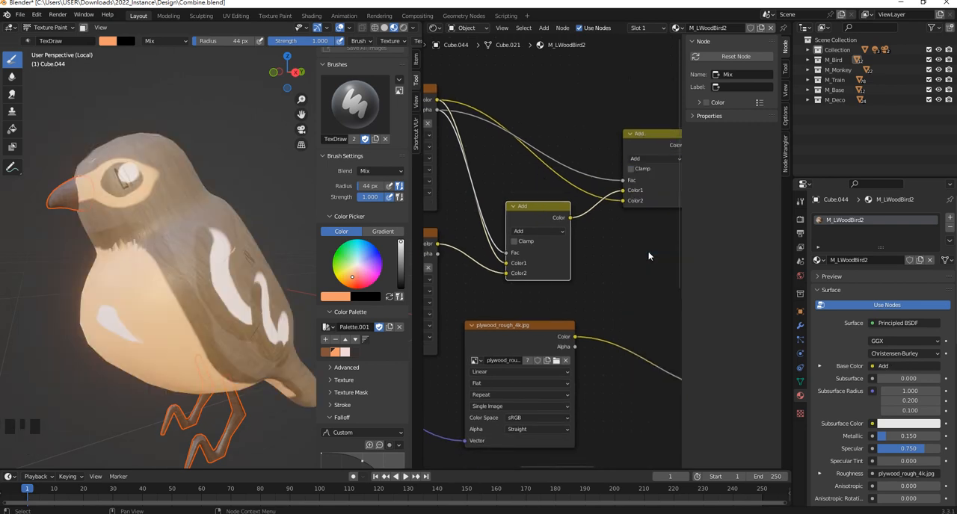
{"action": "left_click", "coordinate": [651, 159]}
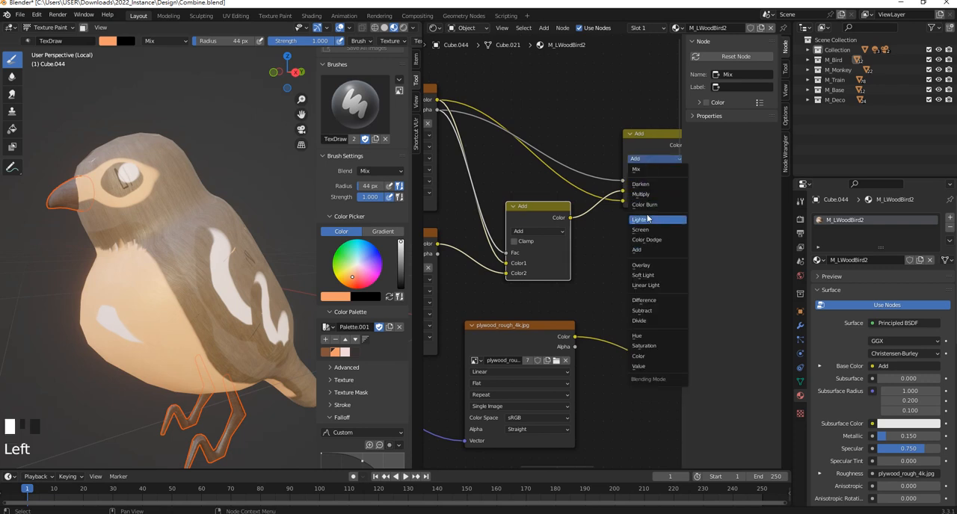
{"action": "left_click", "coordinate": [638, 171]}
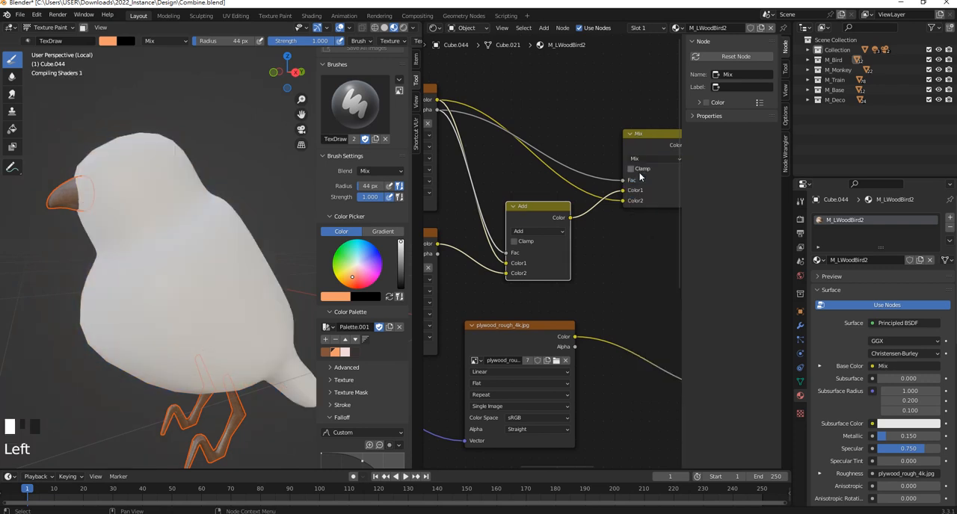
- Examine the blended plumage on the bird from afar and up close, and follow the nodes down to the Displacement node
{"action": "middle_click_drag", "start_coordinate": [236, 241], "coordinate": [218, 260]}
{"action": "scroll", "coordinate": [200, 244], "scroll_direction": "down", "scroll_amount": 4}
{"action": "scroll", "coordinate": [536, 228], "scroll_direction": "down", "scroll_amount": 4}
{"action": "scroll", "coordinate": [536, 230], "scroll_direction": "up", "scroll_amount": 3}
{"action": "mouse_move", "coordinate": [530, 208]}
{"action": "left_mouse_down"}
{"action": "mouse_move", "coordinate": [513, 196]}
{"action": "mouse_move", "coordinate": [521, 199]}
{"action": "left_mouse_up"}
{"action": "middle_click_drag", "start_coordinate": [462, 152], "coordinate": [512, 144]}
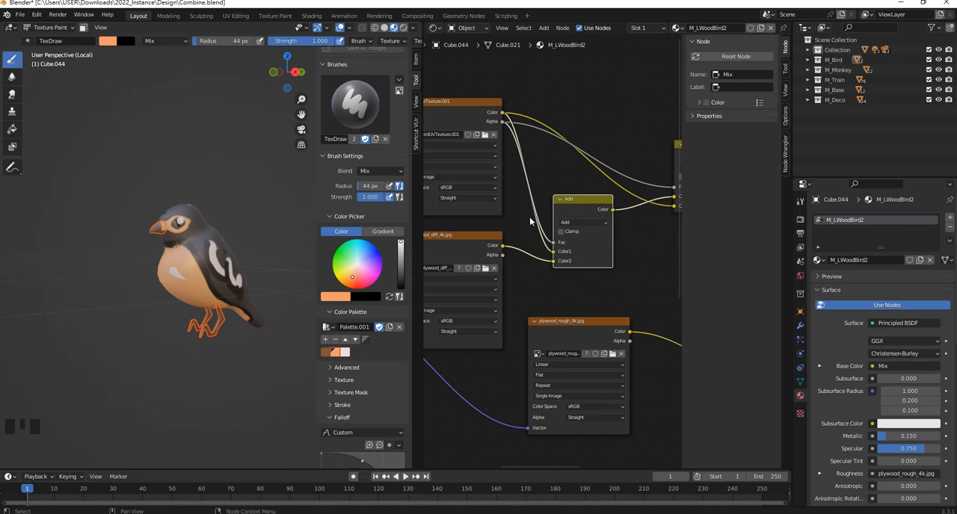
{"action": "middle_click_drag", "start_coordinate": [643, 204], "coordinate": [501, 194]}
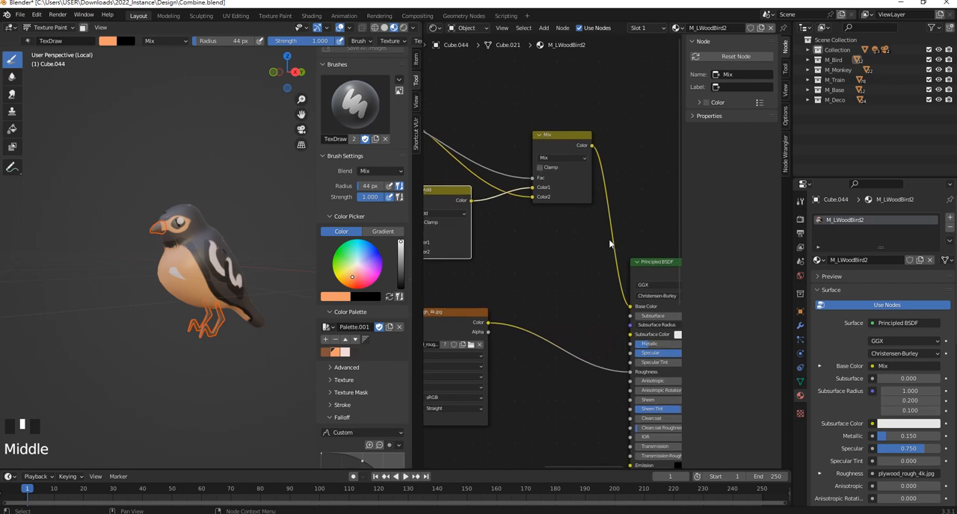
{"action": "scroll", "coordinate": [269, 283], "scroll_direction": "up", "scroll_amount": 2}
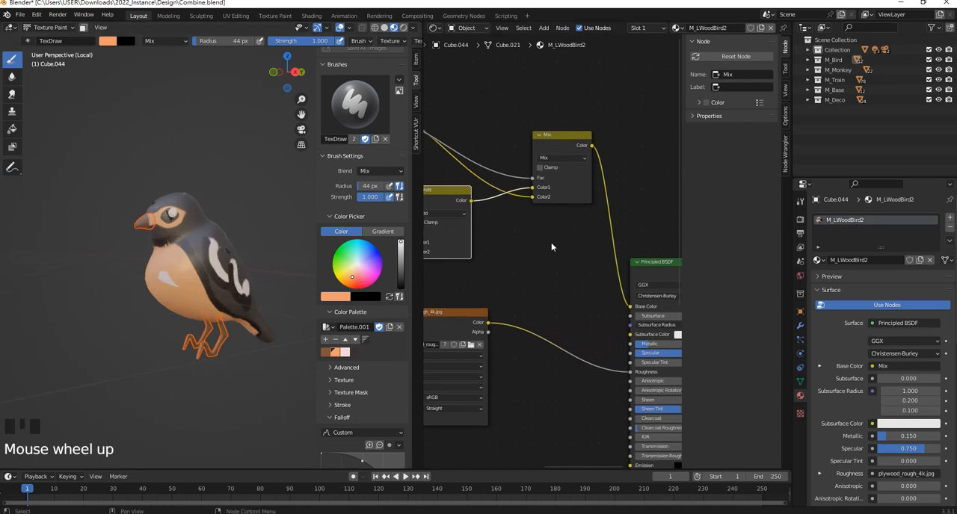
{"action": "scroll", "coordinate": [549, 239], "scroll_direction": "down", "scroll_amount": 3}
{"action": "middle_click_drag", "start_coordinate": [547, 254], "coordinate": [520, 70]}
{"action": "scroll", "coordinate": [605, 323], "scroll_direction": "up", "scroll_amount": 3}
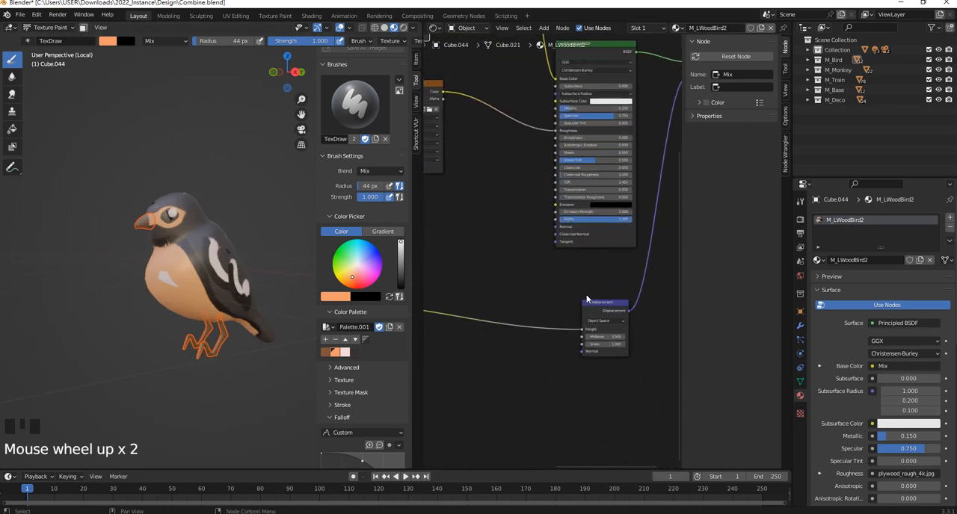
{"action": "scroll", "coordinate": [252, 263], "scroll_direction": "up", "scroll_amount": 8}
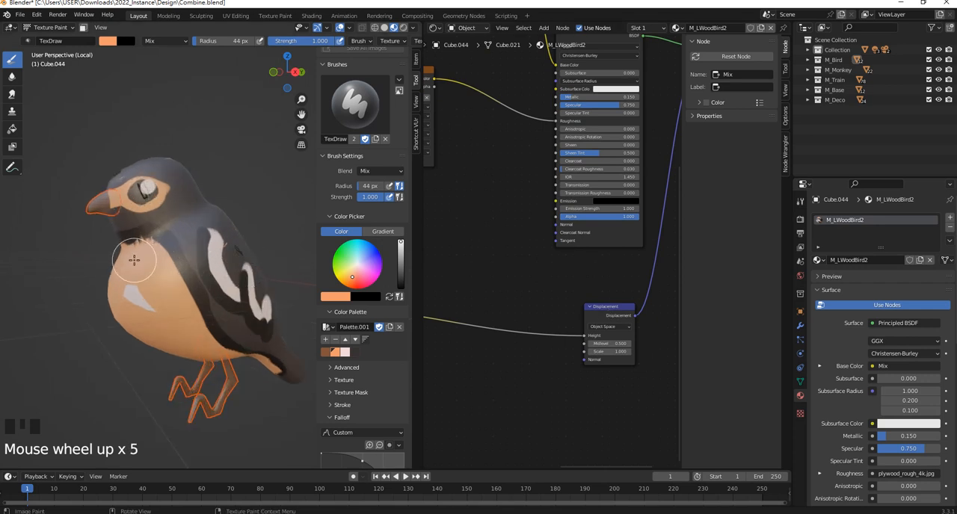
{"action": "scroll", "coordinate": [80, 242], "scroll_direction": "down", "scroll_amount": 1}
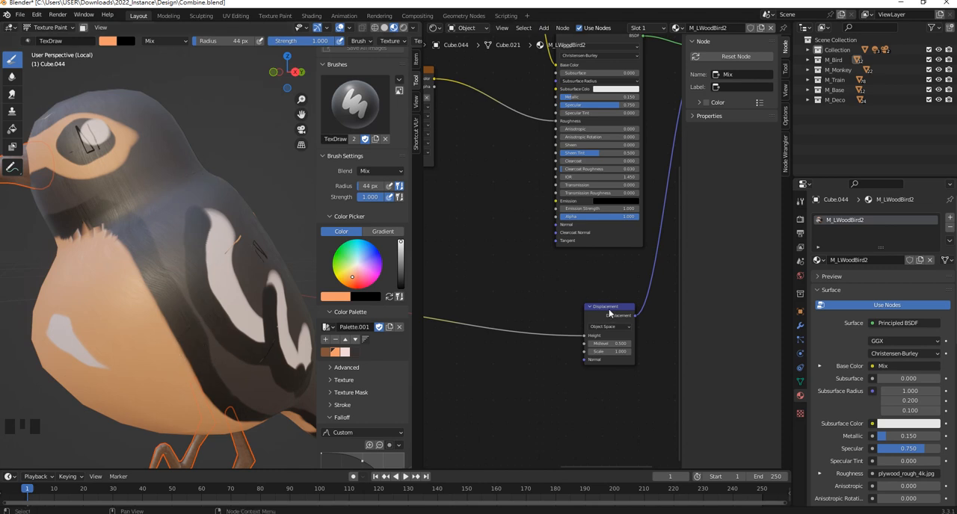
- Move the Displacement node lower and insert a copy of the Add node on the link into its Height input
{"action": "left_click_drag", "start_coordinate": [611, 314], "coordinate": [587, 338]}
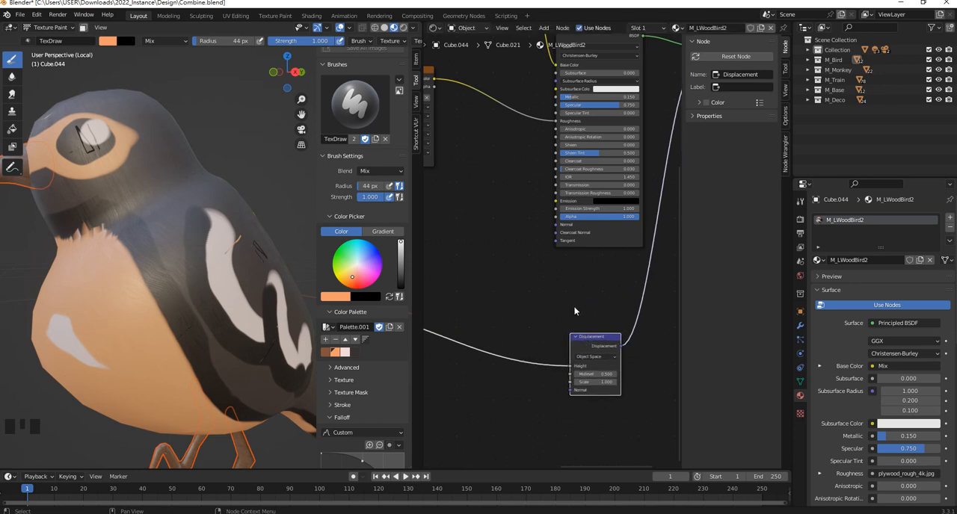
{"action": "scroll", "coordinate": [554, 293], "scroll_direction": "down", "scroll_amount": 3}
{"action": "middle_click_drag", "start_coordinate": [478, 91], "coordinate": [533, 222]}
{"action": "left_click", "coordinate": [526, 178]}
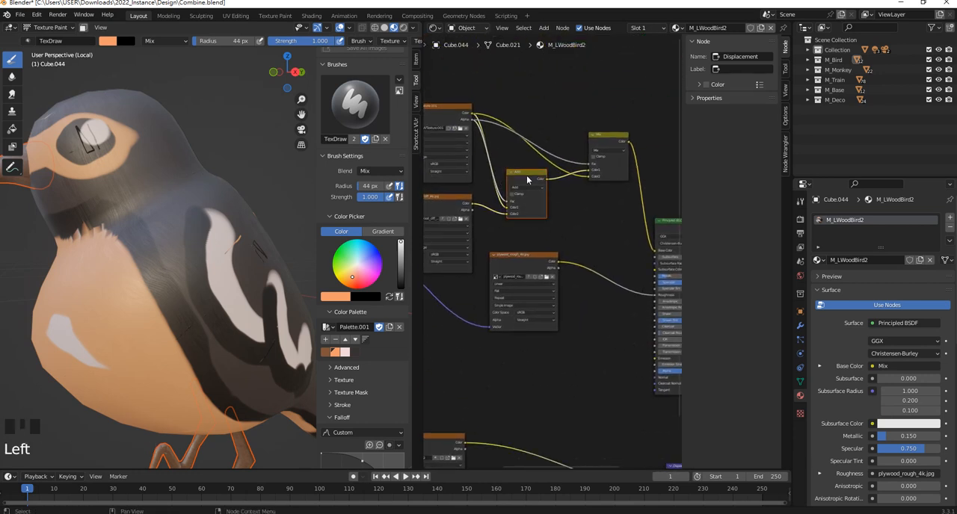
{"action": "key", "text": "ctrl+v"}
{"action": "left_click_drag", "start_coordinate": [527, 179], "coordinate": [579, 426]}
{"action": "middle_click_drag", "start_coordinate": [566, 305], "coordinate": [563, 260]}
{"action": "middle_click_drag", "start_coordinate": [581, 354], "coordinate": [593, 275]}
{"action": "scroll", "coordinate": [589, 302], "scroll_direction": "up", "scroll_amount": 2}
{"action": "left_click_drag", "start_coordinate": [562, 267], "coordinate": [567, 260]}
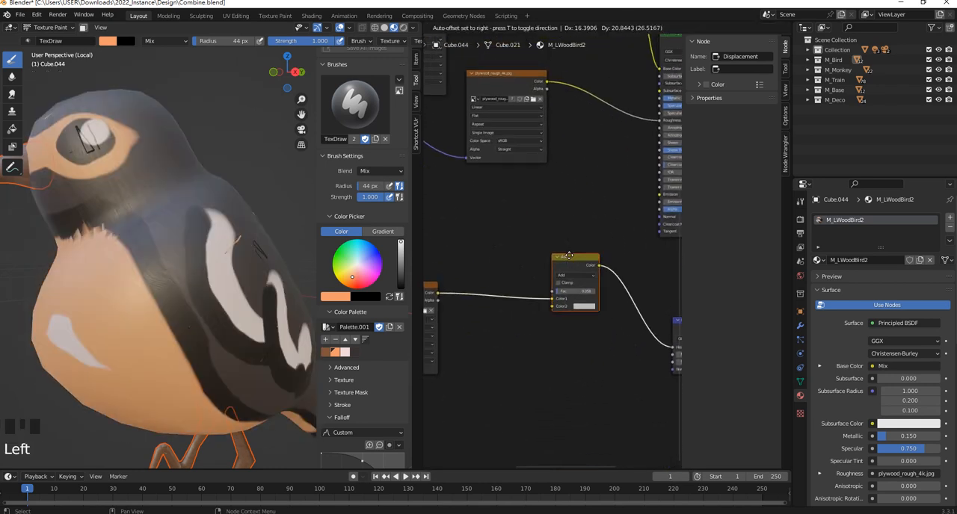
- Move the lower wood texture's colour link to the copied Add node's Color2 and connect the BirdUVTexture.001 alpha to its factor
{"action": "middle_click_drag", "start_coordinate": [424, 290], "coordinate": [452, 279]}
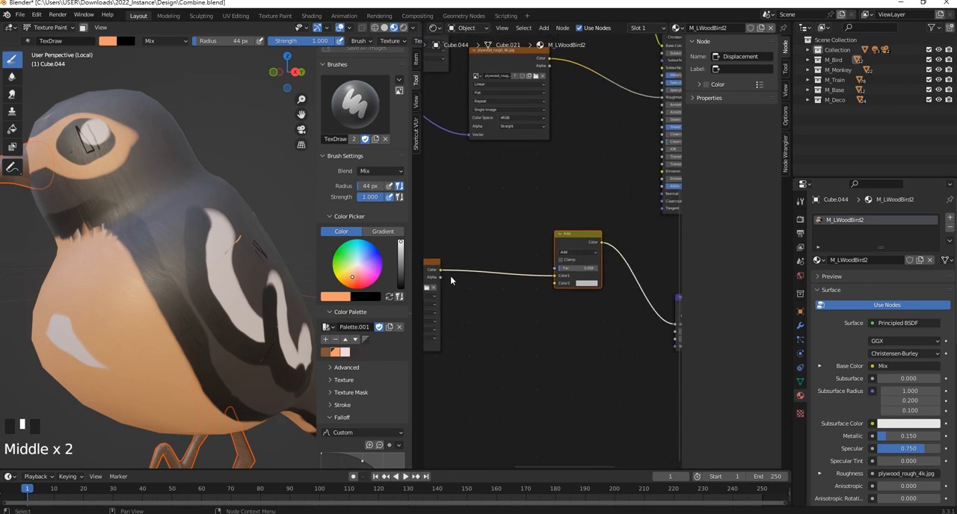
{"action": "right_click_drag", "start_coordinate": [504, 265], "coordinate": [449, 276], "text": "ctrl"}
{"action": "left_click_drag", "start_coordinate": [440, 269], "coordinate": [554, 284]}
{"action": "middle_click_drag", "start_coordinate": [556, 243], "coordinate": [534, 284]}
{"action": "left_click", "coordinate": [569, 278]}
{"action": "mouse_move", "coordinate": [491, 110]}
{"action": "left_mouse_down"}
{"action": "mouse_move", "coordinate": [524, 357]}
{"action": "mouse_move", "coordinate": [589, 412]}
{"action": "left_mouse_up"}
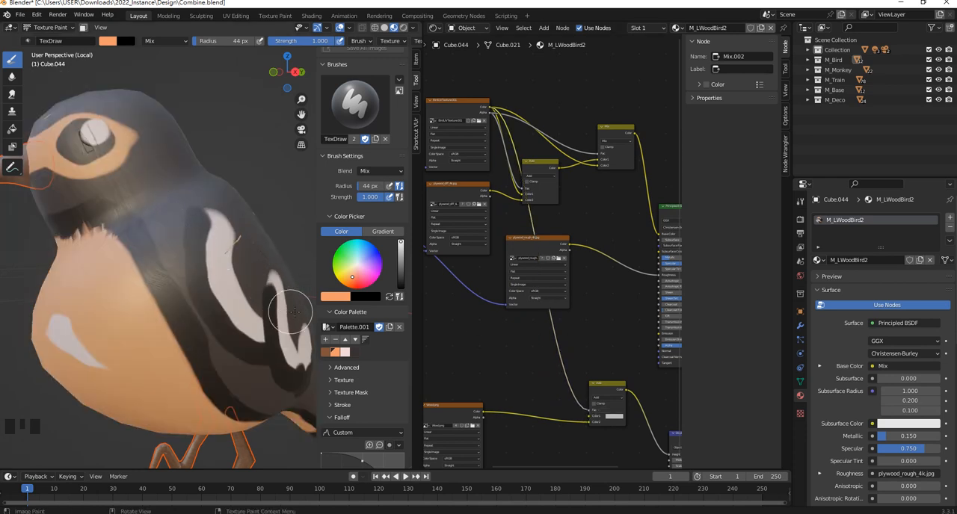
- Reposition the BirdUVTexture.001 node and the lower Add node to make room on the link between them
{"action": "left_click", "coordinate": [481, 107]}
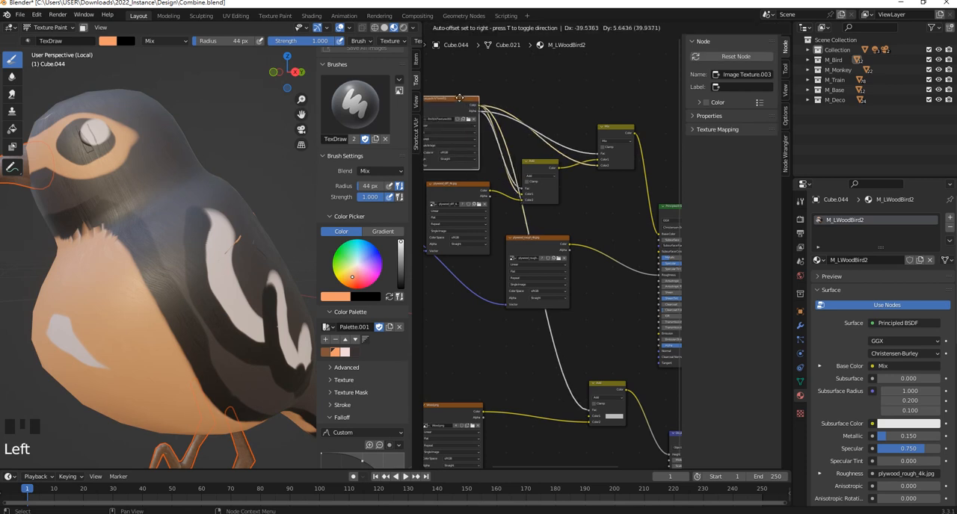
{"action": "middle_click_drag", "start_coordinate": [571, 337], "coordinate": [561, 235]}
{"action": "scroll", "coordinate": [594, 321], "scroll_direction": "up", "scroll_amount": 4}
{"action": "scroll", "coordinate": [594, 321], "scroll_direction": "up", "scroll_amount": 1}
{"action": "left_click_drag", "start_coordinate": [562, 226], "coordinate": [599, 275]}
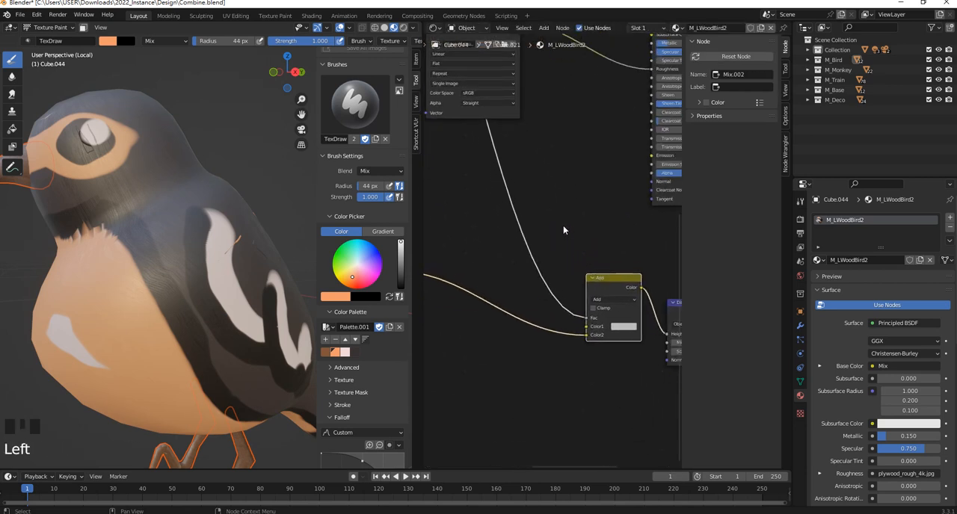
- Insert a ColorRamp node on the link between the bird texture's alpha and the lower Add node's factor
{"action": "left_click", "coordinate": [561, 225]}
{"action": "key", "text": "shift+a"}
{"action": "left_click", "coordinate": [559, 226]}
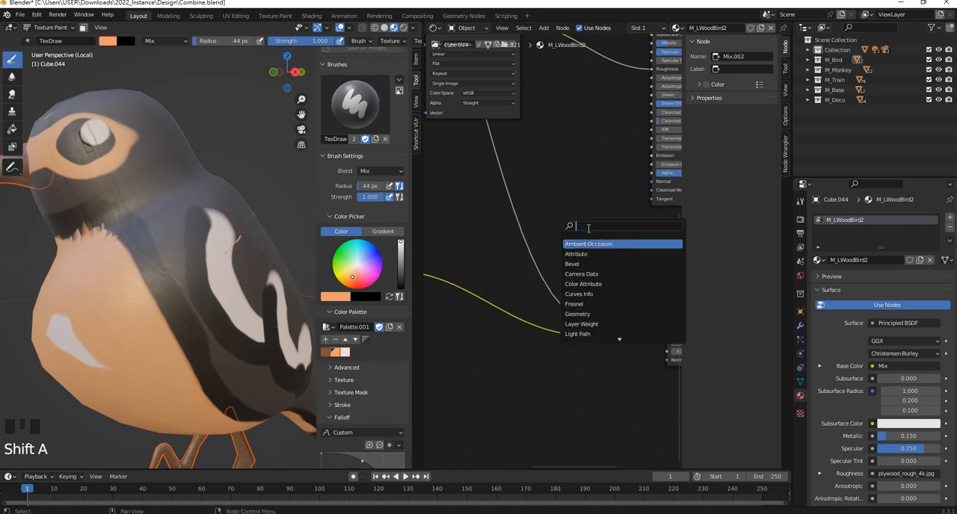
{"action": "type", "text": "g"}
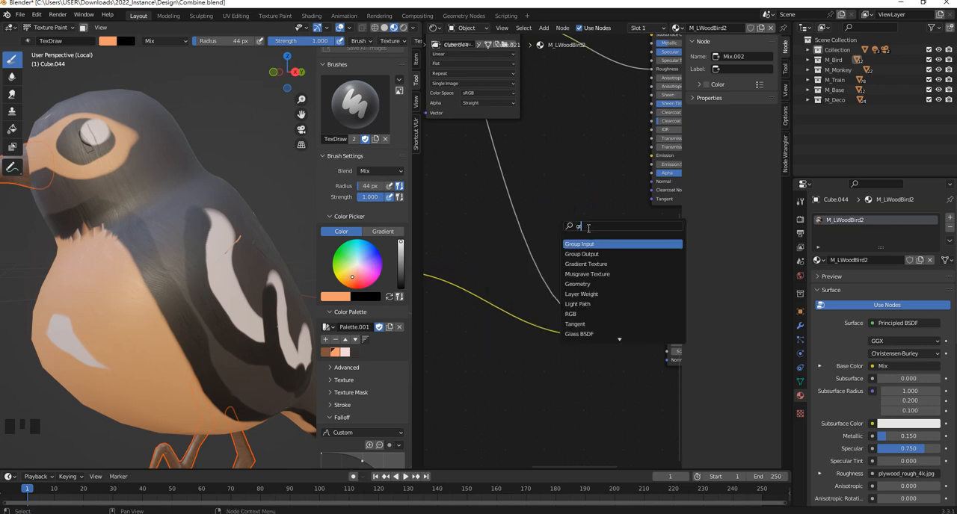
{"action": "type", "text": "ra"}
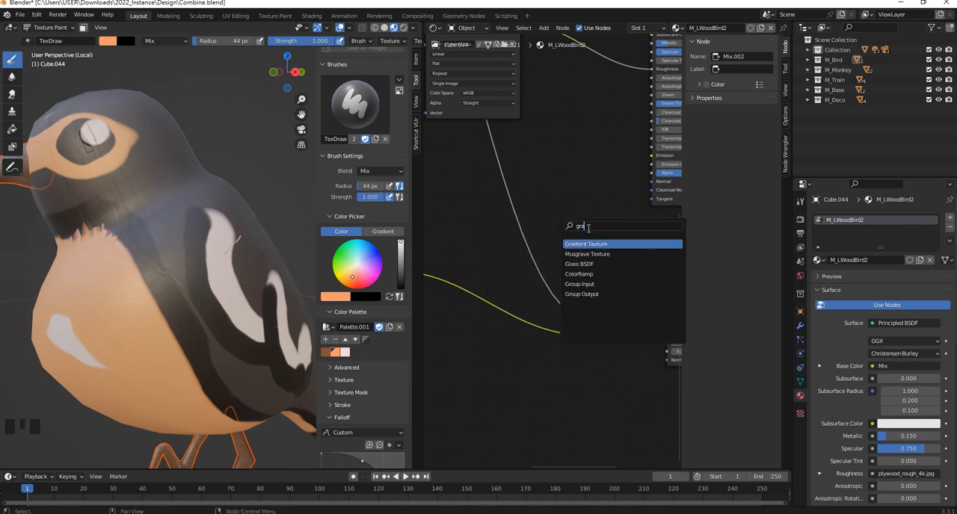
{"action": "left_click", "coordinate": [586, 274]}
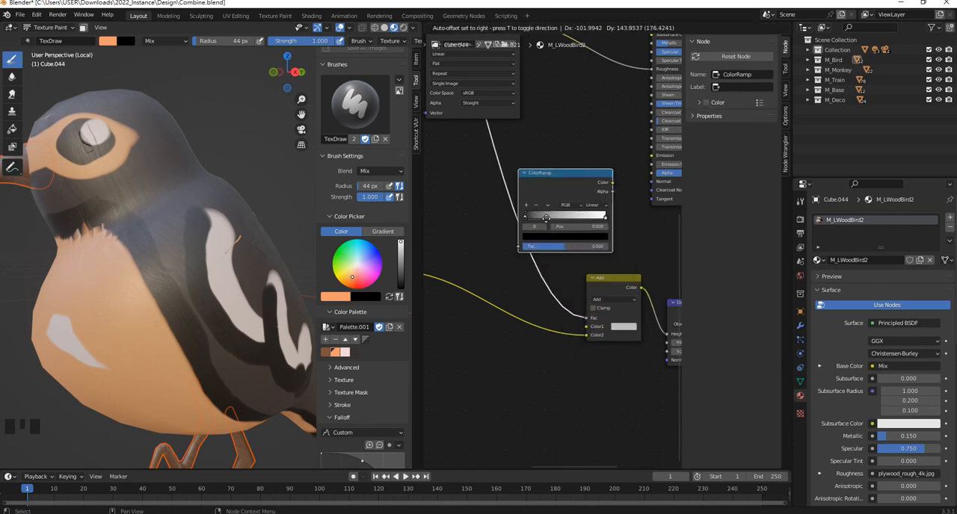
{"action": "left_click", "coordinate": [535, 213]}
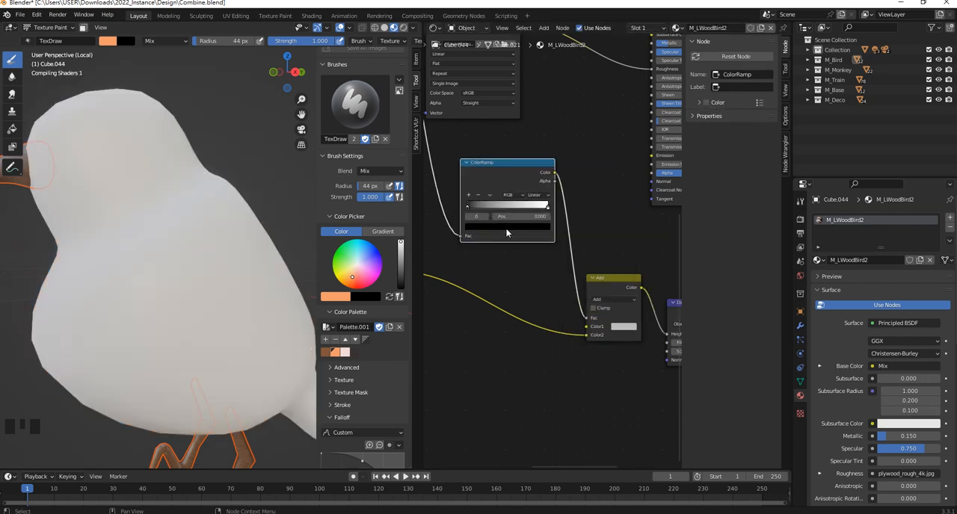
- Set the ColorRamp's white stop to position 0.527 and bring its black stop to about 0.41
{"action": "mouse_move", "coordinate": [470, 206]}
{"action": "left_mouse_down"}
{"action": "mouse_move", "coordinate": [494, 204]}
{"action": "mouse_move", "coordinate": [482, 202]}
{"action": "left_mouse_up"}
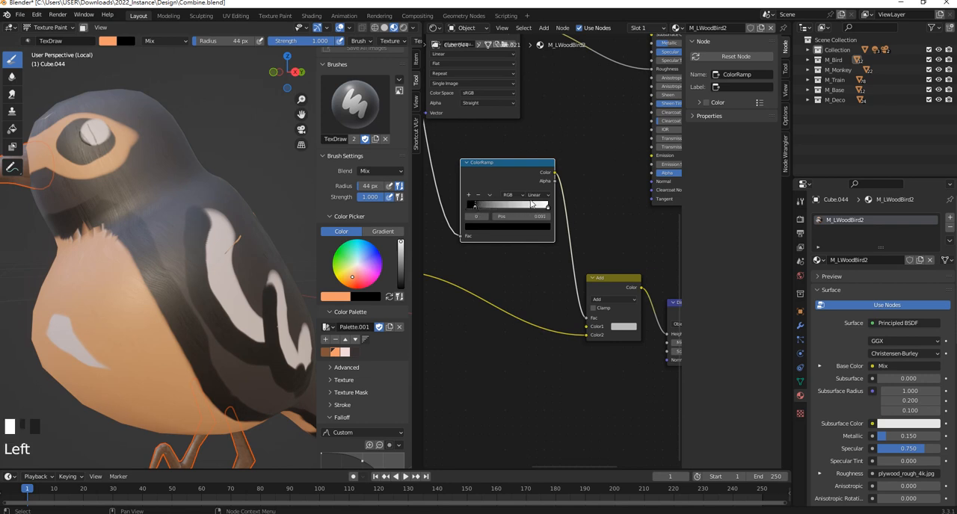
{"action": "left_click_drag", "start_coordinate": [546, 206], "coordinate": [501, 210]}
{"action": "middle_click_drag", "start_coordinate": [192, 196], "coordinate": [214, 192]}
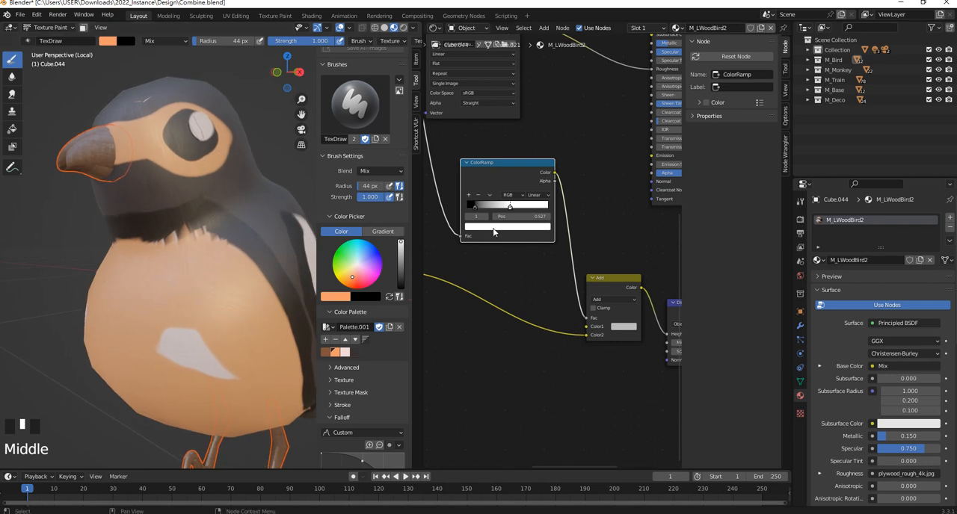
{"action": "left_click_drag", "start_coordinate": [477, 207], "coordinate": [497, 204]}
- Reconnect the BirdUVTexture.001 alpha output to the ColorRamp's factor and check the wing markings up close
{"action": "scroll", "coordinate": [558, 222], "scroll_direction": "down", "scroll_amount": 3}
{"action": "middle_click_drag", "start_coordinate": [538, 177], "coordinate": [630, 312]}
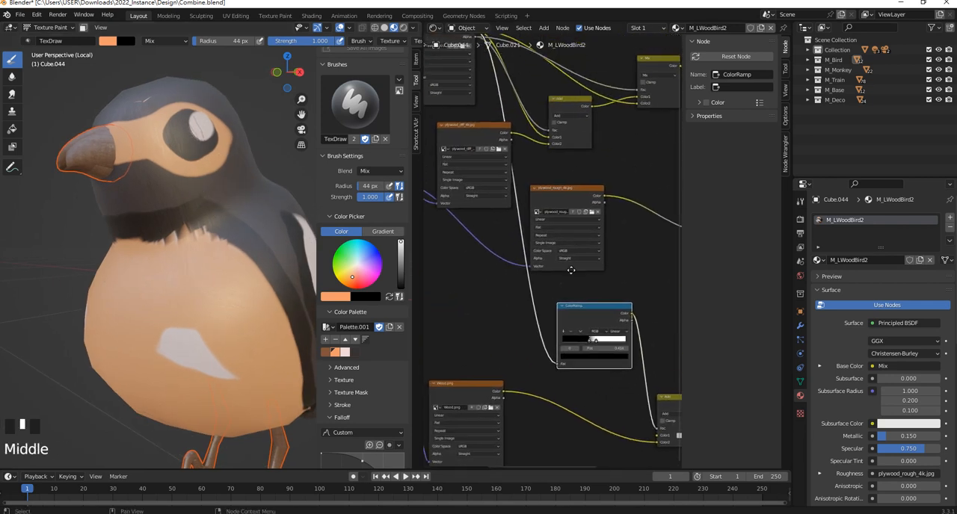
{"action": "middle_click_drag", "start_coordinate": [506, 138], "coordinate": [526, 178]}
{"action": "left_click_drag", "start_coordinate": [498, 88], "coordinate": [581, 411]}
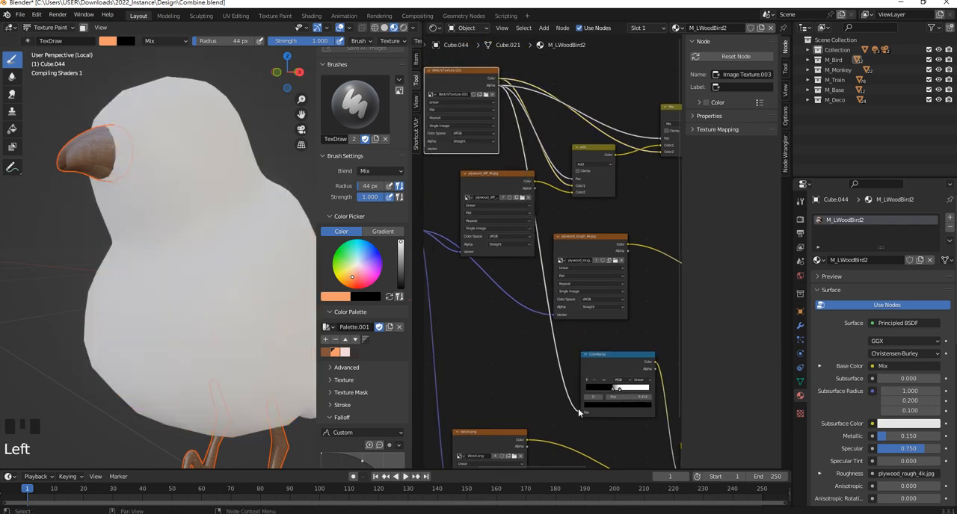
{"action": "middle_click_drag", "start_coordinate": [233, 177], "coordinate": [214, 242]}
{"action": "scroll", "coordinate": [214, 242], "scroll_direction": "up", "scroll_amount": 1}
{"action": "middle_click_drag", "start_coordinate": [591, 397], "coordinate": [559, 364]}
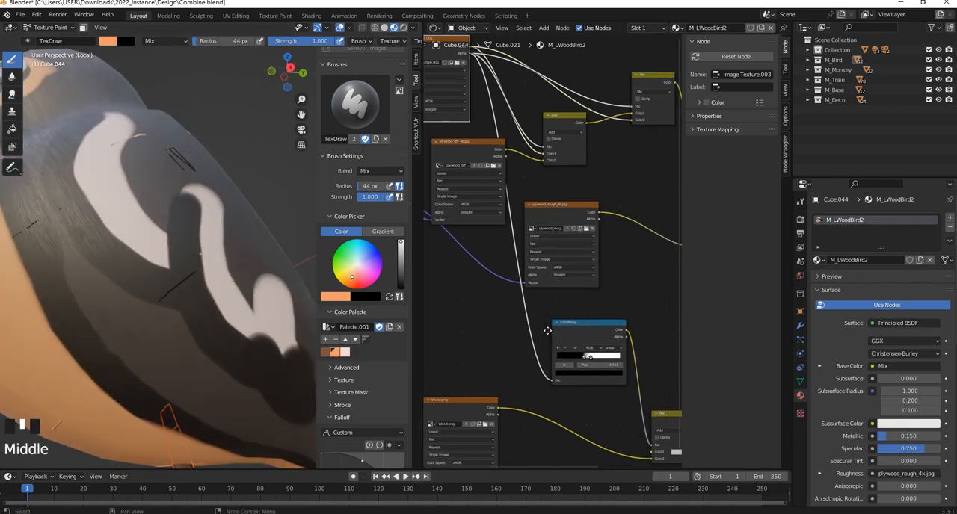
- Set the ColorRamp's black stop to 0.309, then cut and reconnect the link from the BirdUVTexture.001 alpha to the ramp's factor
{"action": "scroll", "coordinate": [574, 346], "scroll_direction": "up", "scroll_amount": 4}
{"action": "mouse_move", "coordinate": [565, 354]}
{"action": "left_mouse_down"}
{"action": "mouse_move", "coordinate": [527, 356]}
{"action": "mouse_move", "coordinate": [547, 354]}
{"action": "left_mouse_up"}
{"action": "scroll", "coordinate": [502, 228], "scroll_direction": "down", "scroll_amount": 1}
{"action": "middle_click_drag", "start_coordinate": [502, 228], "coordinate": [540, 298]}
{"action": "middle_click_drag", "start_coordinate": [481, 105], "coordinate": [522, 183]}
{"action": "right_click_drag", "start_coordinate": [563, 319], "coordinate": [562, 319], "text": "ctrl"}
{"action": "right_click_drag", "start_coordinate": [538, 211], "coordinate": [536, 209], "text": "ctrl"}
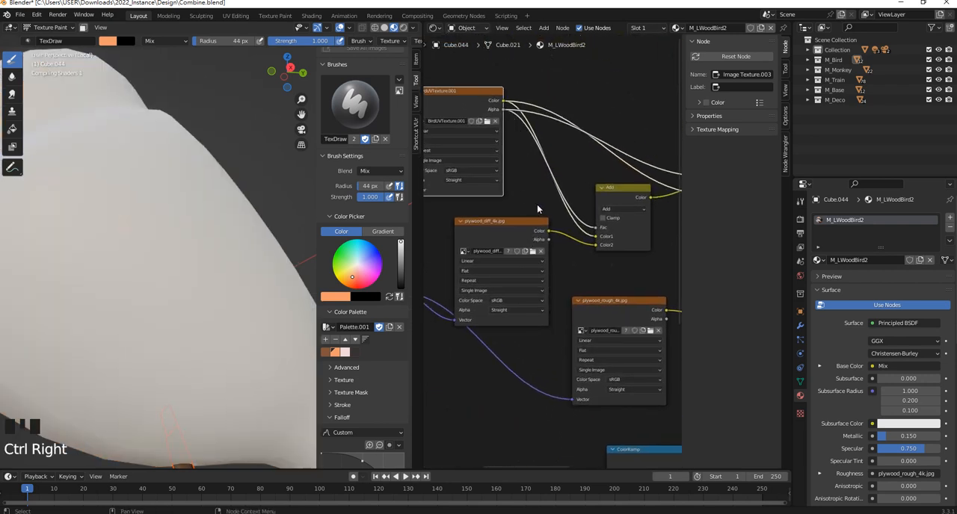
{"action": "left_click_drag", "start_coordinate": [503, 107], "coordinate": [608, 304]}
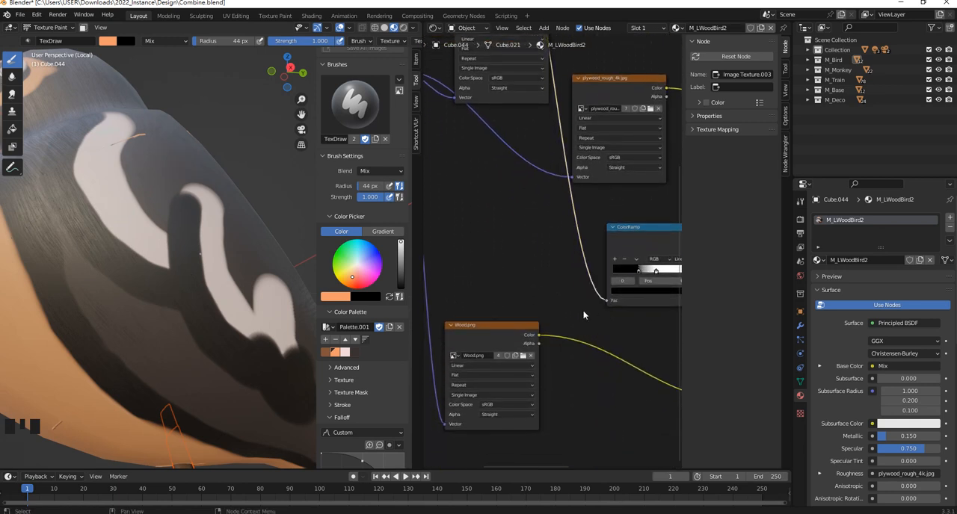
- Change the blending mode of the lower Add node feeding the Displacement node to Multiply
{"action": "scroll", "coordinate": [597, 319], "scroll_direction": "down", "scroll_amount": 2}
{"action": "middle_click_drag", "start_coordinate": [596, 319], "coordinate": [479, 330]}
{"action": "scroll", "coordinate": [576, 288], "scroll_direction": "up", "scroll_amount": 3}
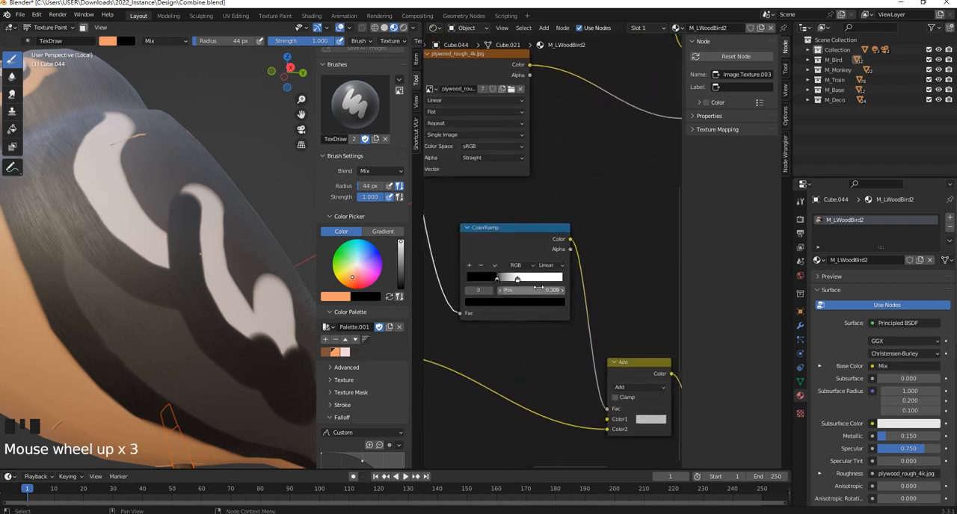
{"action": "middle_click_drag", "start_coordinate": [576, 288], "coordinate": [535, 232]}
{"action": "scroll", "coordinate": [516, 229], "scroll_direction": "up", "scroll_amount": 1}
{"action": "middle_click_drag", "start_coordinate": [576, 255], "coordinate": [510, 200]}
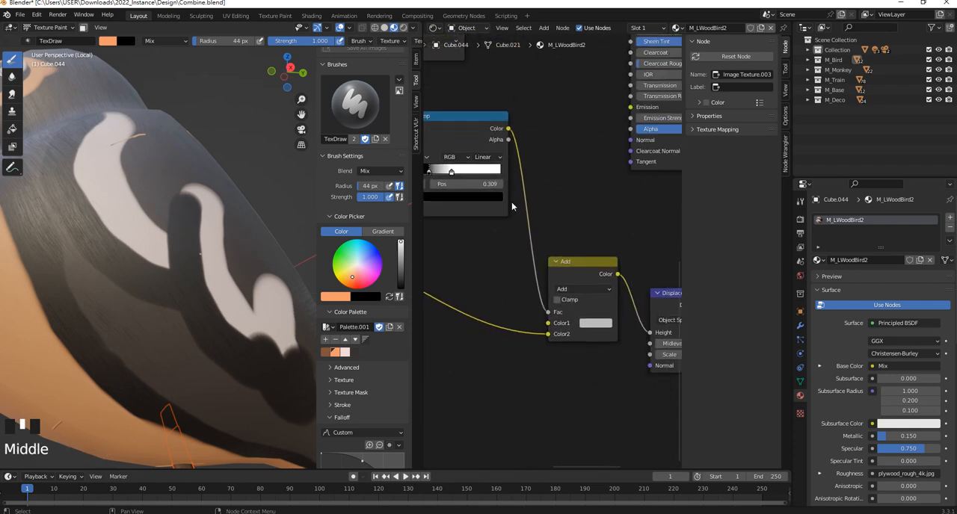
{"action": "left_click", "coordinate": [586, 288]}
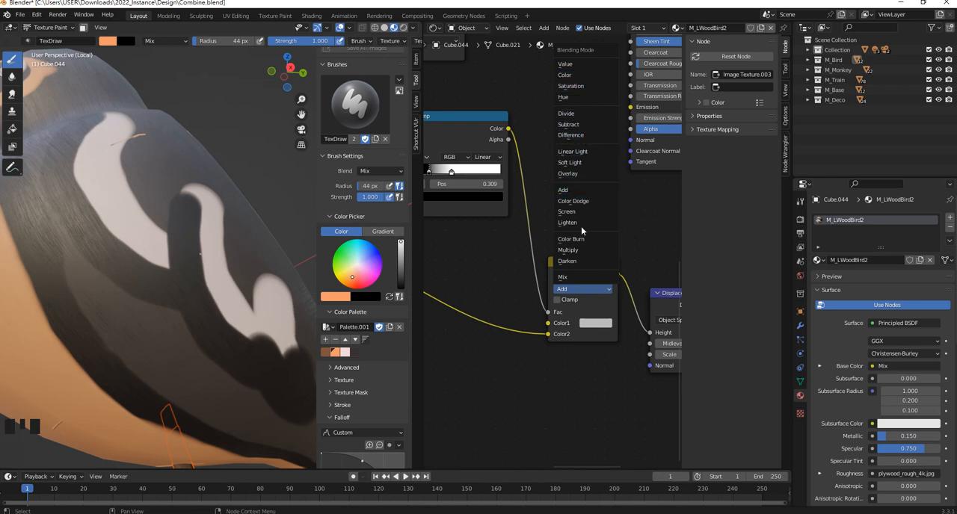
{"action": "left_click", "coordinate": [580, 251]}
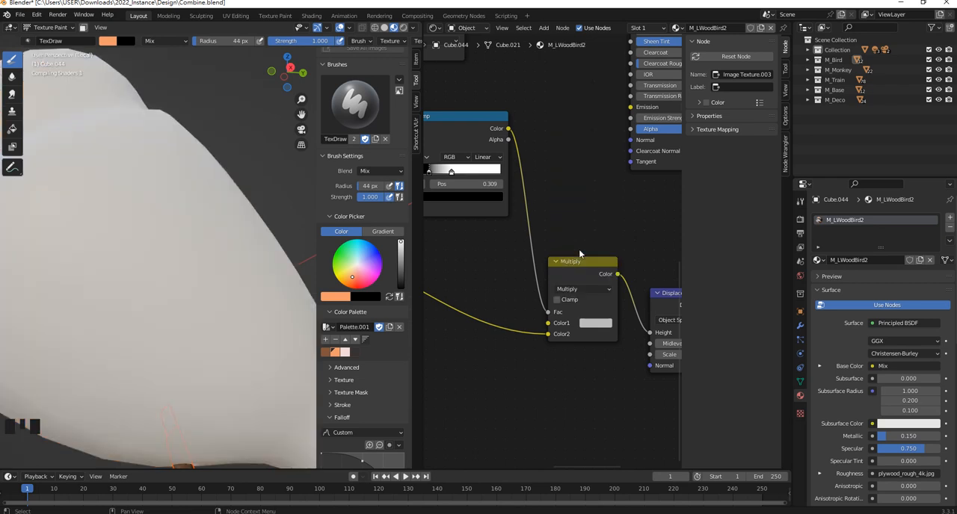
- Set the ColorRamp's black stop to 0.214 and its white stop to about 0.46 while checking the bird's surface
{"action": "scroll", "coordinate": [515, 217], "scroll_direction": "down", "scroll_amount": 1}
{"action": "middle_click_drag", "start_coordinate": [154, 173], "coordinate": [190, 194]}
{"action": "middle_click_drag", "start_coordinate": [516, 239], "coordinate": [549, 266]}
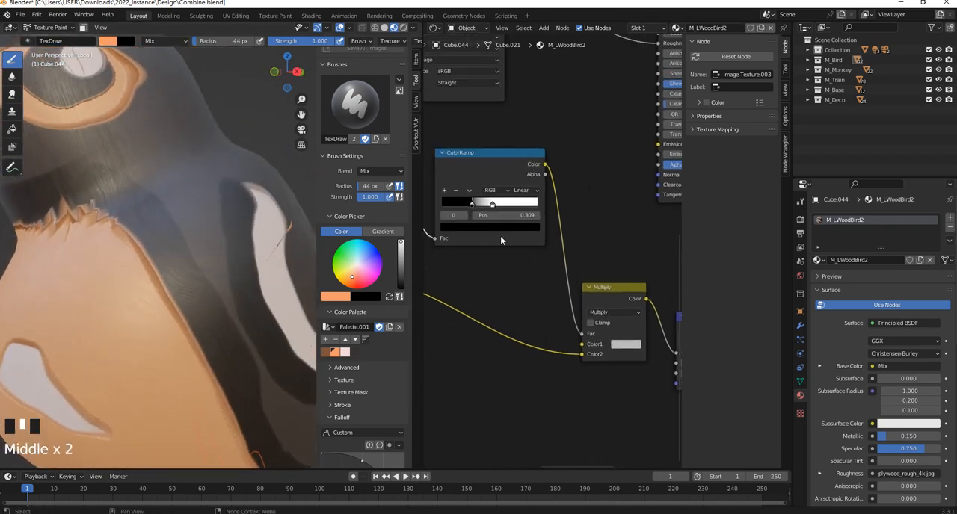
{"action": "left_click_drag", "start_coordinate": [492, 203], "coordinate": [457, 204]}
{"action": "left_click", "coordinate": [473, 206]}
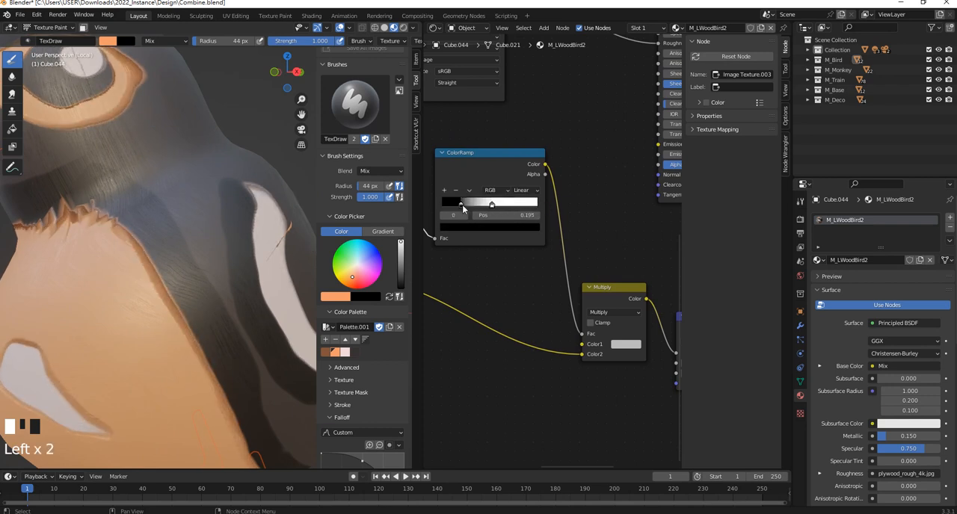
{"action": "scroll", "coordinate": [201, 196], "scroll_direction": "down", "scroll_amount": 5}
{"action": "middle_click_drag", "start_coordinate": [200, 195], "coordinate": [233, 203]}
{"action": "scroll", "coordinate": [213, 196], "scroll_direction": "up", "scroll_amount": 3}
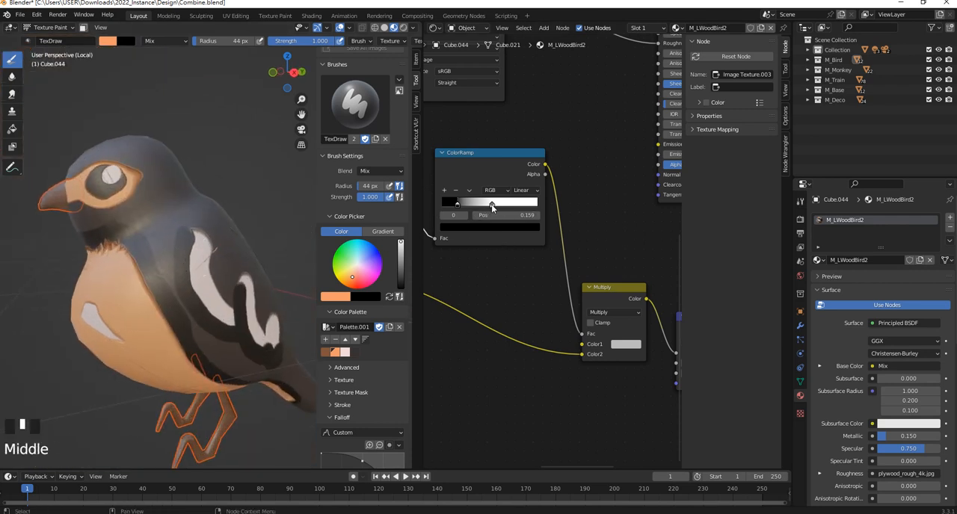
{"action": "mouse_move", "coordinate": [492, 208]}
{"action": "left_mouse_down"}
{"action": "mouse_move", "coordinate": [482, 208]}
{"action": "mouse_move", "coordinate": [492, 210]}
{"action": "left_mouse_up"}
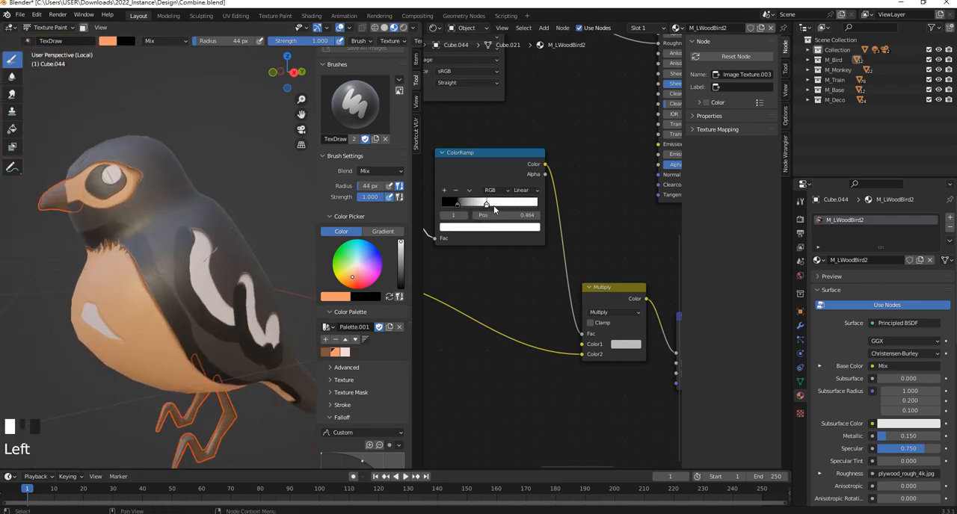
{"action": "middle_click_drag", "start_coordinate": [492, 211], "coordinate": [528, 231]}
{"action": "left_click_drag", "start_coordinate": [509, 221], "coordinate": [521, 223]}
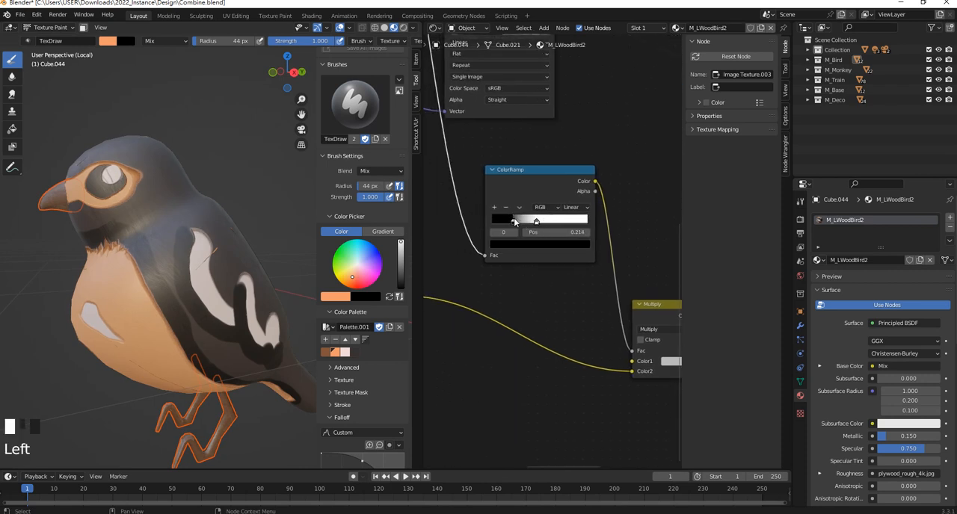
- Reverse the ColorRamp by placing the white stop near the start and the black stop at 0.618, keeping RGB and Linear
{"action": "left_click", "coordinate": [550, 207]}
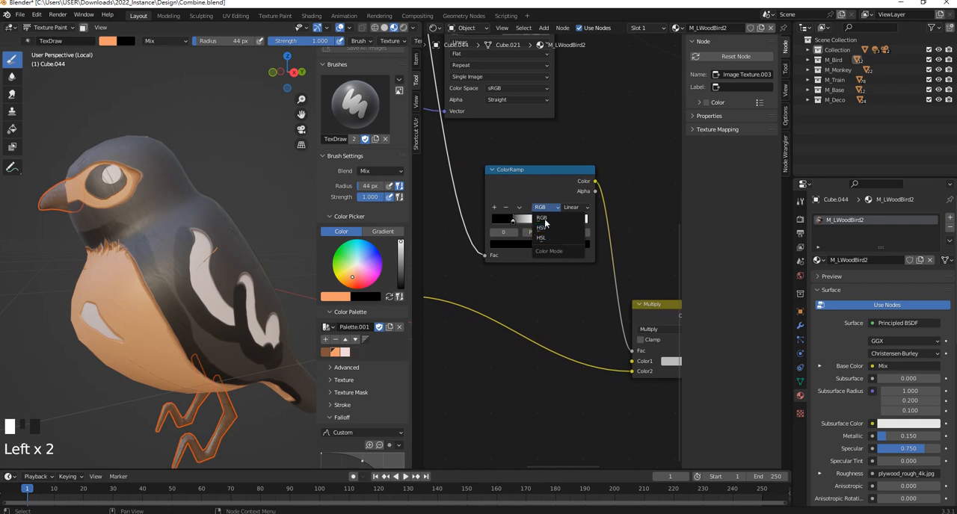
{"action": "left_click", "coordinate": [542, 216]}
{"action": "left_click", "coordinate": [572, 209]}
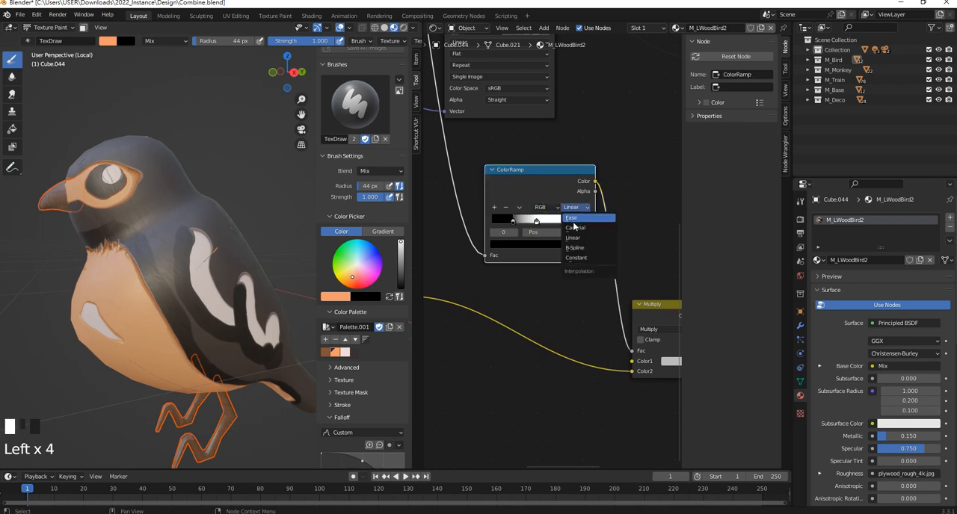
{"action": "mouse_move", "coordinate": [536, 221]}
{"action": "left_mouse_down"}
{"action": "mouse_move", "coordinate": [562, 222]}
{"action": "mouse_move", "coordinate": [500, 223]}
{"action": "mouse_move", "coordinate": [549, 222]}
{"action": "left_mouse_up"}
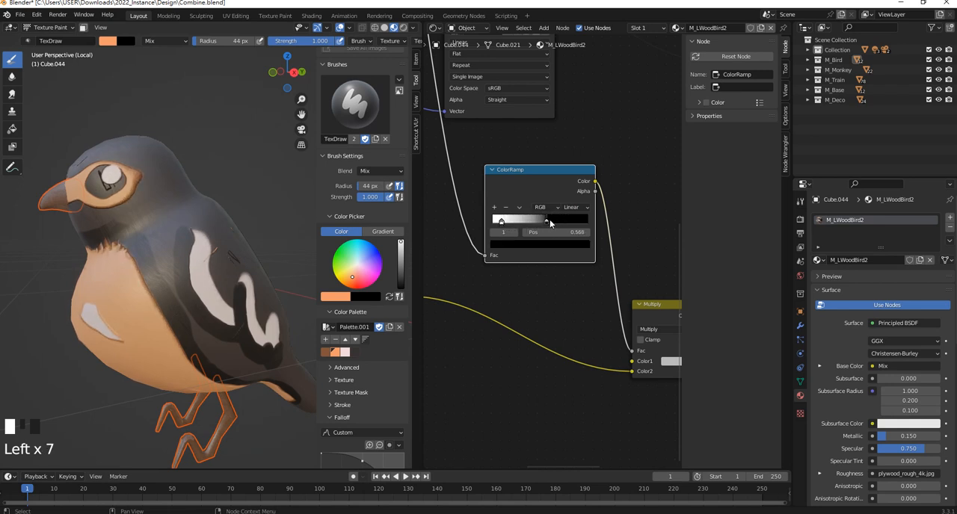
- Examine the relief around the wing markings from the bird's side and back
{"action": "middle_click_drag", "start_coordinate": [222, 237], "coordinate": [241, 198]}
{"action": "scroll", "coordinate": [263, 243], "scroll_direction": "up", "scroll_amount": 3}
{"action": "middle_click_drag", "start_coordinate": [263, 244], "coordinate": [160, 220]}
{"action": "left_click_drag", "start_coordinate": [153, 265], "coordinate": [196, 322]}
{"action": "scroll", "coordinate": [196, 322], "scroll_direction": "up", "scroll_amount": 2}
{"action": "mouse_move", "coordinate": [153, 289]}
{"action": "middle_mouse_down"}
{"action": "mouse_move", "coordinate": [198, 284]}
{"action": "mouse_move", "coordinate": [172, 263]}
{"action": "mouse_move", "coordinate": [212, 292]}
{"action": "middle_mouse_up"}
{"action": "scroll", "coordinate": [193, 280], "scroll_direction": "down", "scroll_amount": 3}
{"action": "scroll", "coordinate": [149, 266], "scroll_direction": "up", "scroll_amount": 3}
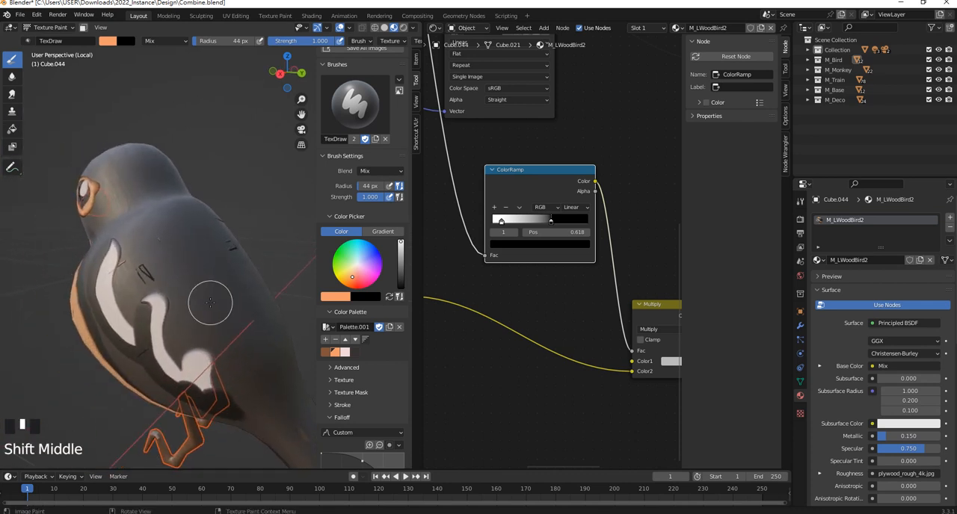
- Reduce the paint brush radius to 22 px and set its blend mode to Erase Alpha
{"action": "key", "text": "f"}
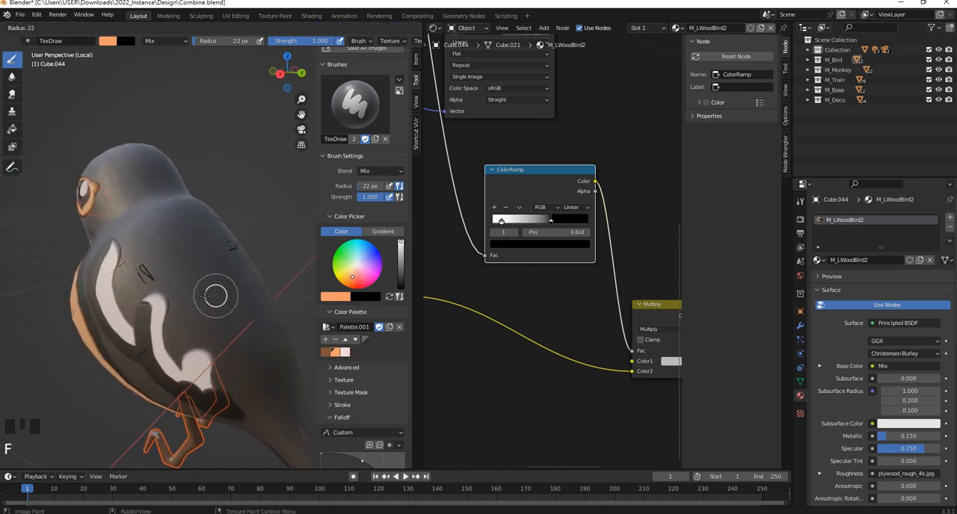
{"action": "left_click", "coordinate": [215, 295]}
{"action": "scroll", "coordinate": [225, 284], "scroll_direction": "up", "scroll_amount": 2}
{"action": "middle_click_drag", "start_coordinate": [234, 220], "coordinate": [240, 247], "text": "shift"}
{"action": "scroll", "coordinate": [239, 260], "scroll_direction": "up", "scroll_amount": 2}
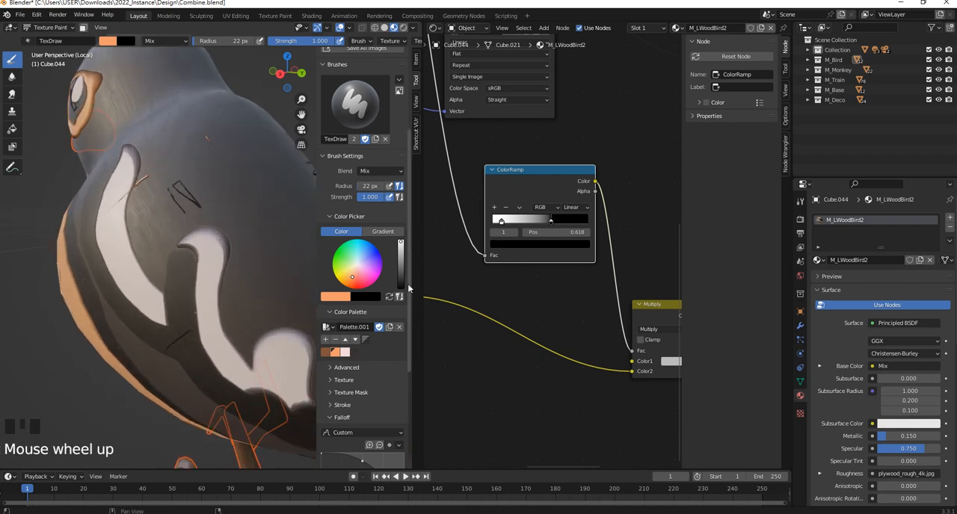
{"action": "left_click", "coordinate": [376, 170]}
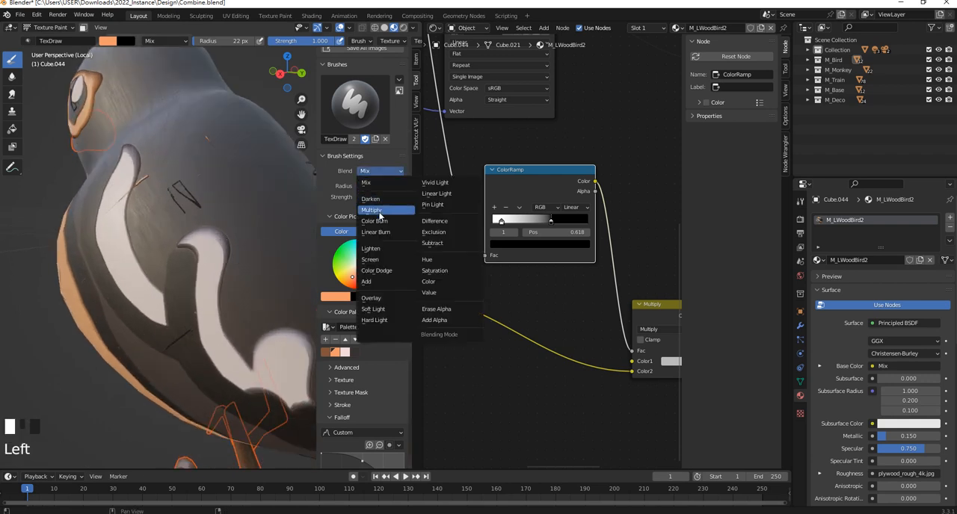
{"action": "left_click", "coordinate": [438, 311]}
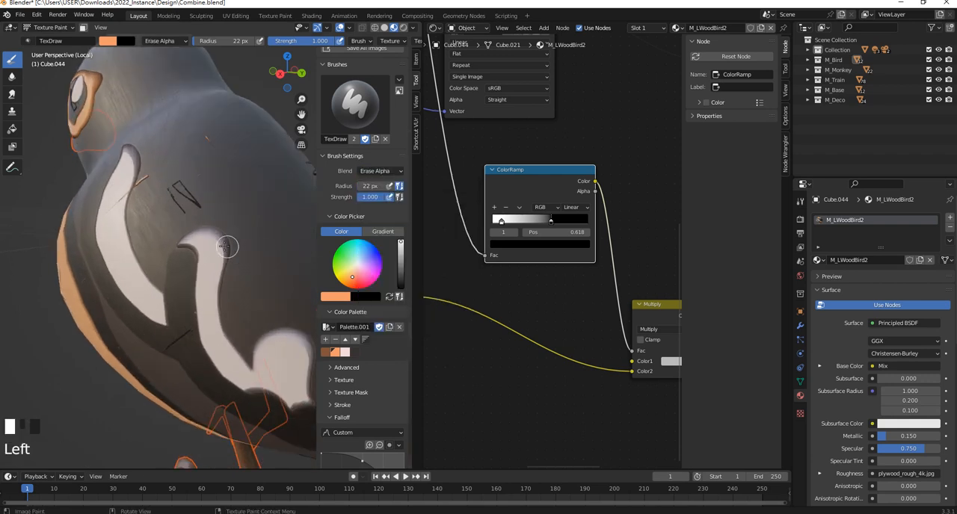
- Try erasing texture alpha above the wing markings with the Erase Alpha brush, using black and other palette colours
{"action": "key", "text": "ctrl+z"}
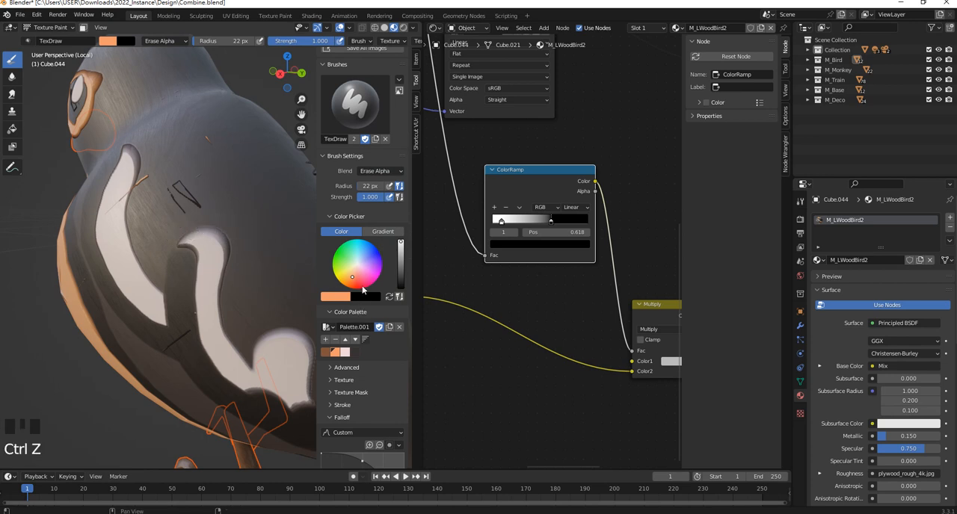
{"action": "left_click", "coordinate": [356, 357]}
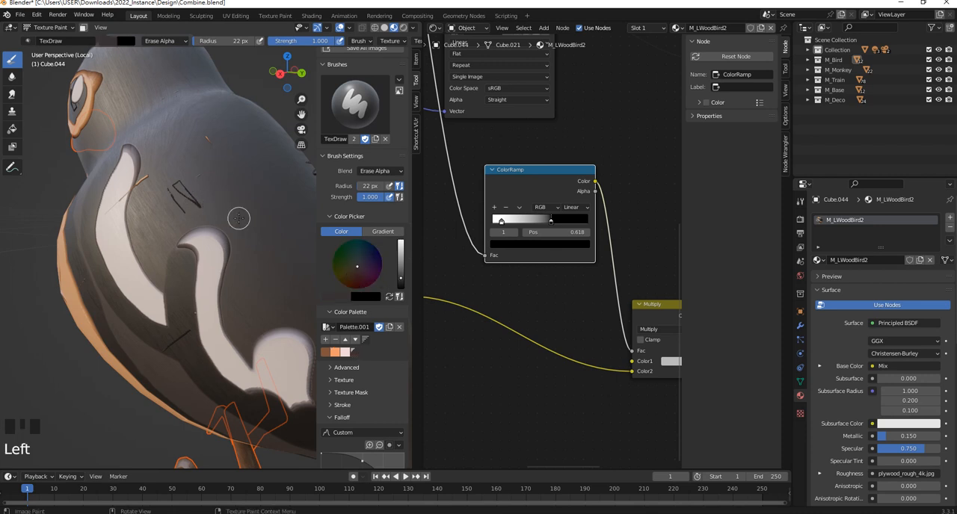
{"action": "left_click", "coordinate": [240, 247]}
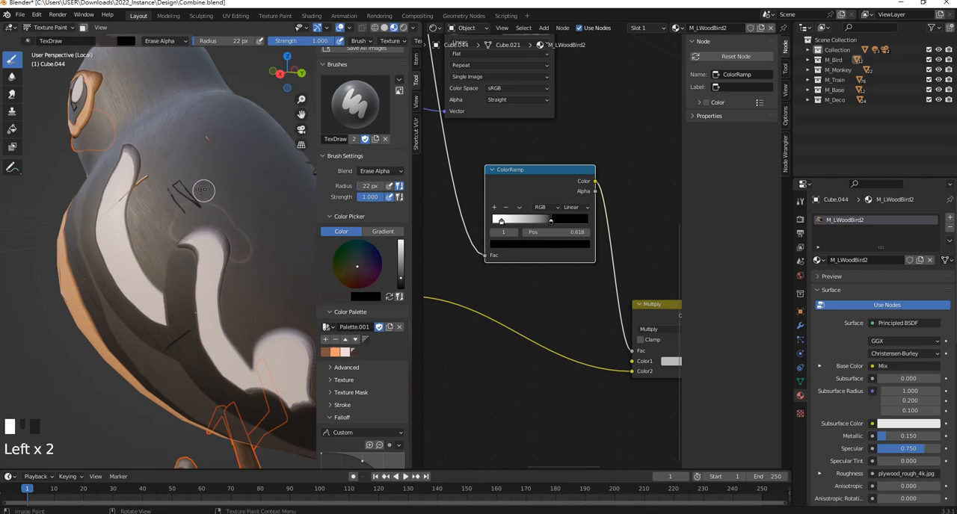
{"action": "middle_click_drag", "start_coordinate": [181, 184], "coordinate": [385, 311]}
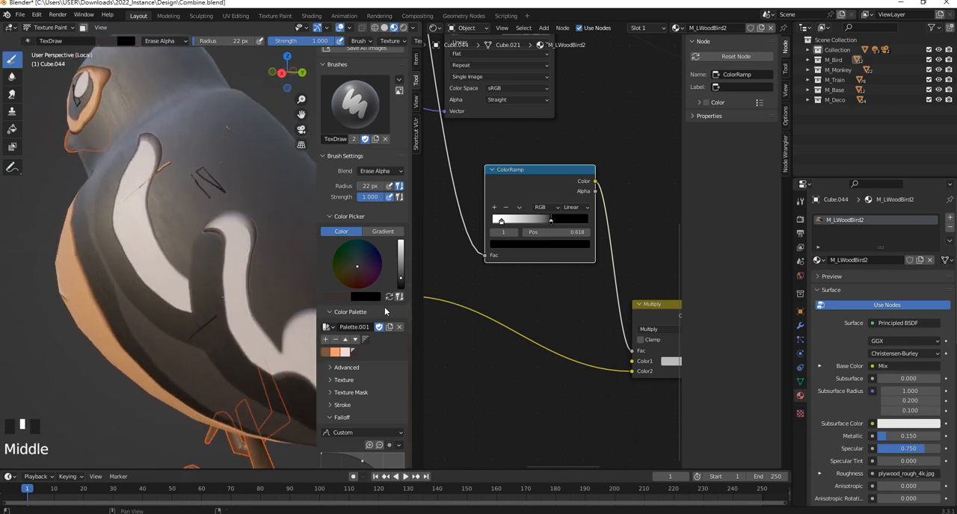
{"action": "left_click", "coordinate": [346, 354]}
{"action": "left_click", "coordinate": [355, 354]}
{"action": "mouse_move", "coordinate": [205, 230]}
{"action": "left_mouse_down"}
{"action": "mouse_move", "coordinate": [258, 235]}
{"action": "mouse_move", "coordinate": [256, 251]}
{"action": "left_mouse_up"}
{"action": "key", "text": "ctrl+z"}
- Try Erase Alpha strokes on the bird's orange chest, using the light pink palette colour
{"action": "middle_click_drag", "start_coordinate": [256, 251], "coordinate": [185, 242]}
{"action": "left_click", "coordinate": [224, 275]}
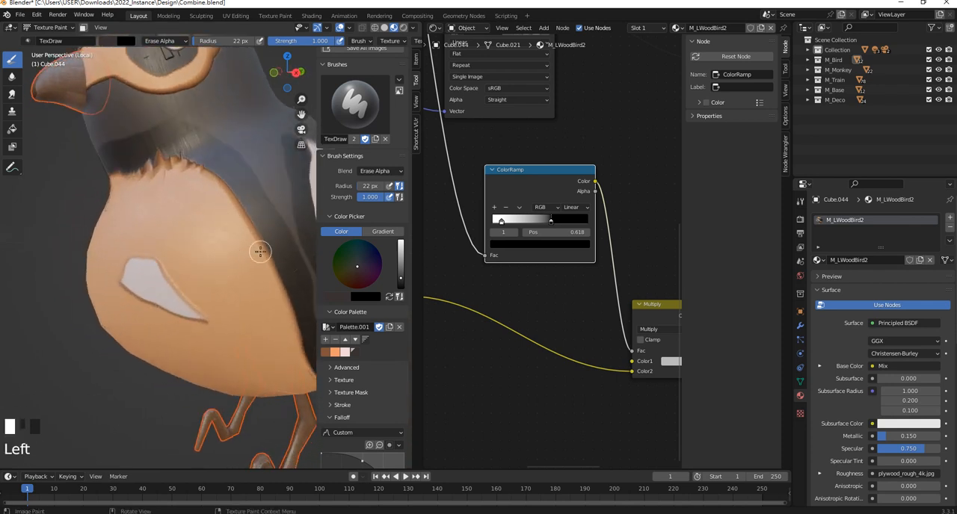
{"action": "left_click", "coordinate": [345, 353]}
{"action": "left_click", "coordinate": [213, 224]}
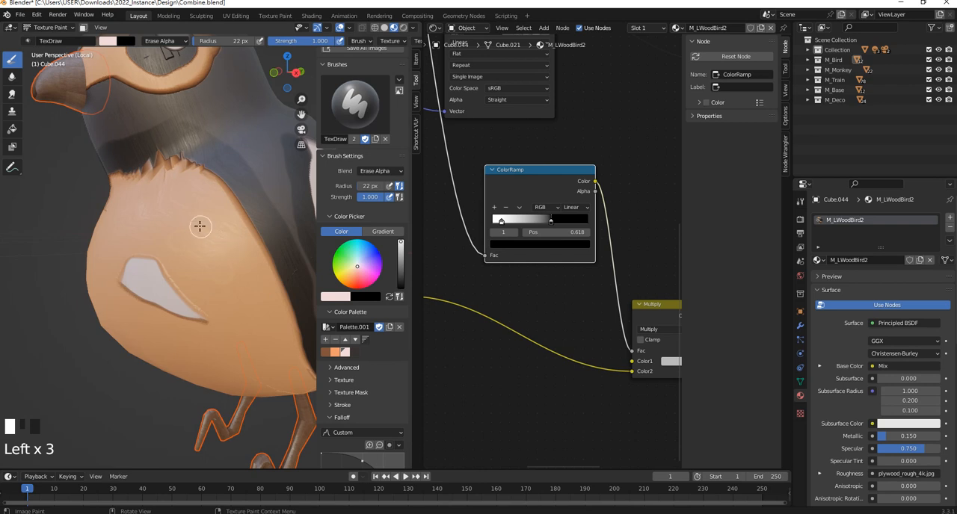
{"action": "mouse_move", "coordinate": [218, 230]}
{"action": "middle_mouse_down", "text": "shift"}
{"action": "mouse_move", "coordinate": [192, 234]}
{"action": "mouse_move", "coordinate": [154, 199]}
{"action": "mouse_move", "coordinate": [195, 219]}
{"action": "middle_mouse_up", "text": "shift"}
- Set the brush blend mode to Mix and paint light pink strokes on the chest and above the wing markings
{"action": "left_click", "coordinate": [381, 170]}
{"action": "left_click", "coordinate": [382, 186]}
{"action": "mouse_move", "coordinate": [193, 221]}
{"action": "left_mouse_down"}
{"action": "mouse_move", "coordinate": [224, 231]}
{"action": "mouse_move", "coordinate": [242, 277]}
{"action": "mouse_move", "coordinate": [233, 292]}
{"action": "mouse_move", "coordinate": [265, 307]}
{"action": "left_mouse_up"}
{"action": "middle_click_drag", "start_coordinate": [259, 302], "coordinate": [175, 271]}
{"action": "mouse_move", "coordinate": [174, 178]}
{"action": "left_mouse_down"}
{"action": "mouse_move", "coordinate": [213, 185]}
{"action": "mouse_move", "coordinate": [239, 219]}
{"action": "left_mouse_up"}
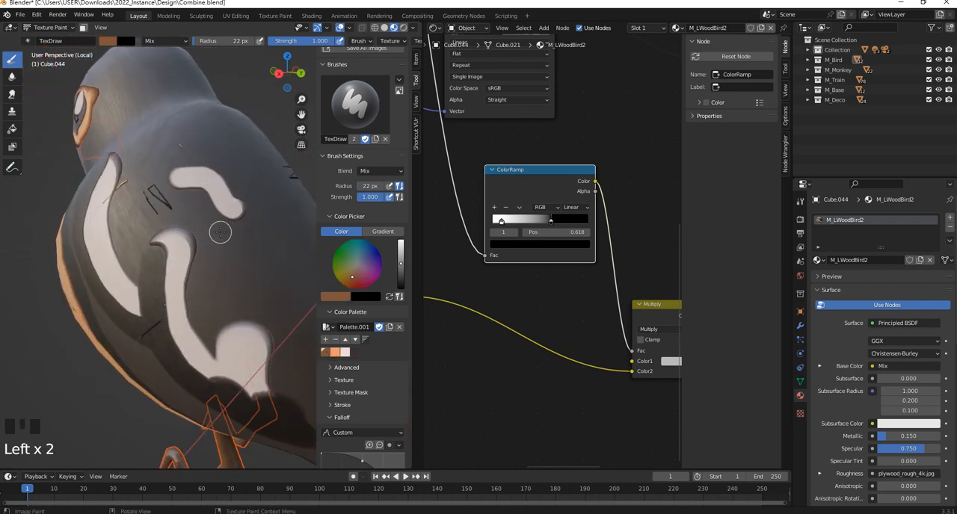
- Paint brown strokes on the wing beside the pale markings and check the whole bird
{"action": "left_click_drag", "start_coordinate": [217, 230], "coordinate": [258, 238]}
{"action": "mouse_move", "coordinate": [228, 275]}
{"action": "left_mouse_down"}
{"action": "mouse_move", "coordinate": [265, 282]}
{"action": "mouse_move", "coordinate": [278, 300]}
{"action": "left_mouse_up"}
{"action": "middle_click_drag", "start_coordinate": [278, 299], "coordinate": [224, 246]}
{"action": "scroll", "coordinate": [224, 245], "scroll_direction": "up", "scroll_amount": 2}
{"action": "scroll", "coordinate": [124, 166], "scroll_direction": "up", "scroll_amount": 3}
{"action": "middle_click_drag", "start_coordinate": [122, 194], "coordinate": [196, 222]}
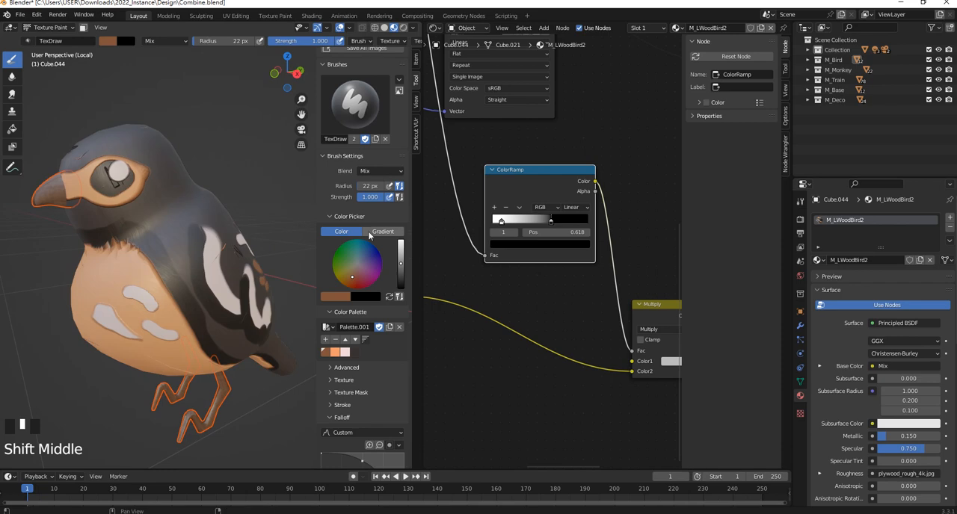
- Move the Wood.png texture node down so its link runs straight into the Multiply node
{"action": "scroll", "coordinate": [559, 302], "scroll_direction": "down", "scroll_amount": 6}
{"action": "scroll", "coordinate": [577, 307], "scroll_direction": "up", "scroll_amount": 4}
{"action": "scroll", "coordinate": [532, 202], "scroll_direction": "down", "scroll_amount": 5}
{"action": "scroll", "coordinate": [532, 202], "scroll_direction": "down", "scroll_amount": 3}
{"action": "scroll", "coordinate": [516, 232], "scroll_direction": "up", "scroll_amount": 1}
{"action": "left_click_drag", "start_coordinate": [469, 268], "coordinate": [476, 299]}
{"action": "middle_click_drag", "start_coordinate": [479, 288], "coordinate": [497, 392]}
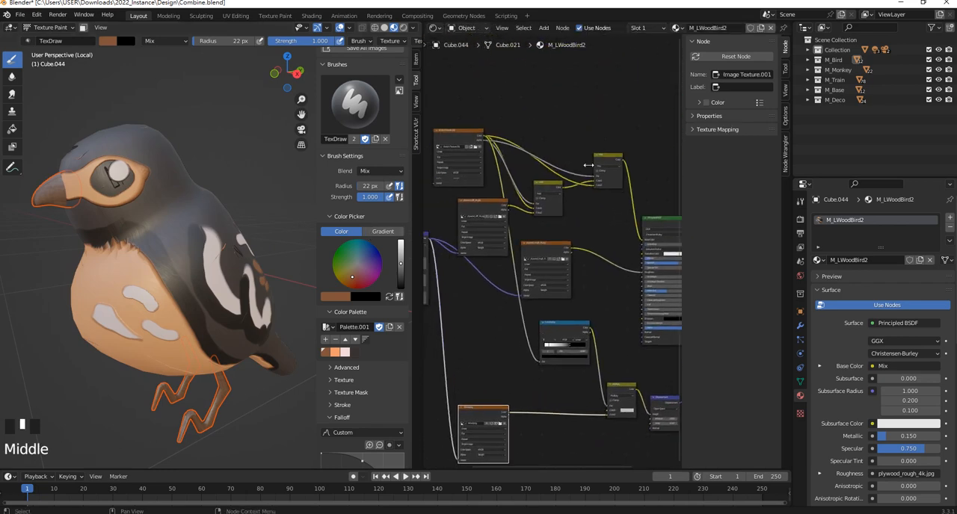
- Examine the node chain from the bird texture's alpha through the ColorRamp and Multiply nodes to Displacement
{"action": "scroll", "coordinate": [497, 392], "scroll_direction": "up", "scroll_amount": 4}
{"action": "middle_click_drag", "start_coordinate": [542, 118], "coordinate": [588, 198]}
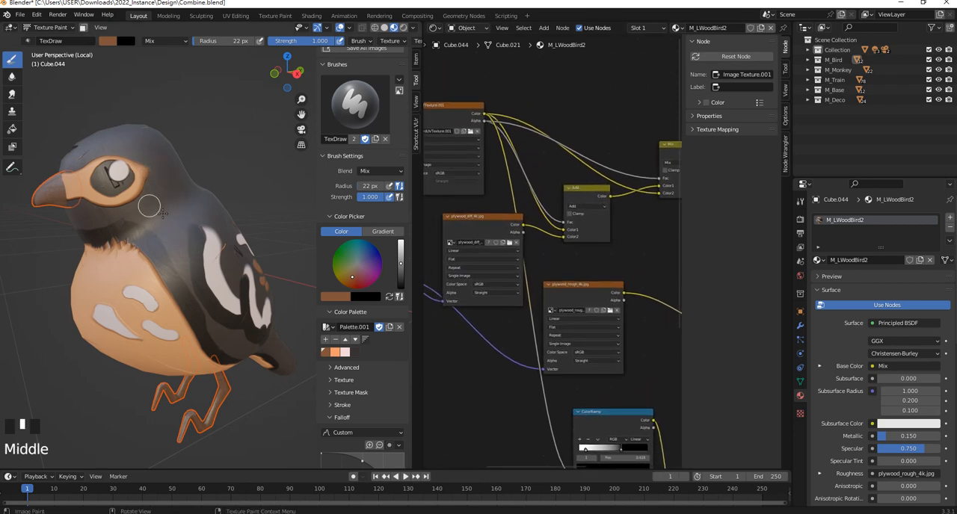
{"action": "scroll", "coordinate": [174, 210], "scroll_direction": "down", "scroll_amount": 3}
{"action": "middle_click_drag", "start_coordinate": [657, 448], "coordinate": [577, 221]}
{"action": "middle_click_drag", "start_coordinate": [656, 331], "coordinate": [623, 292]}
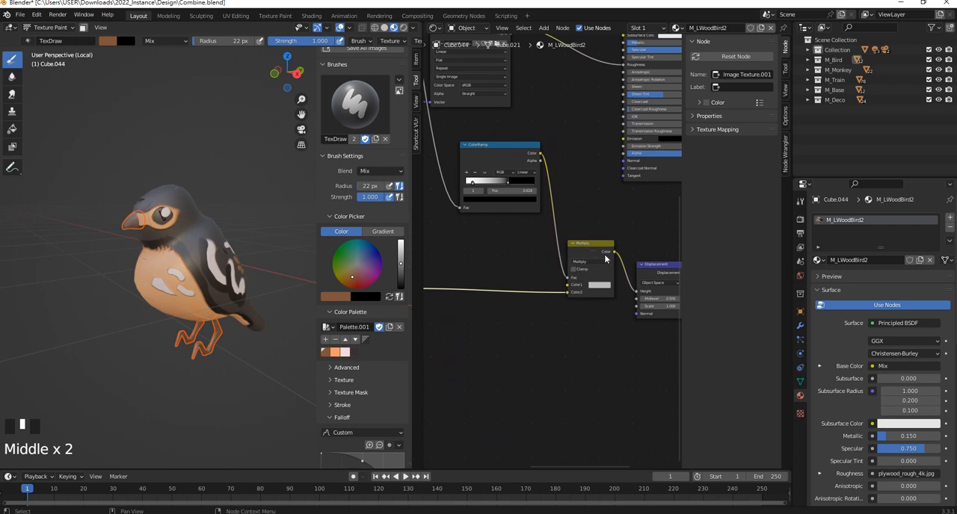
{"action": "scroll", "coordinate": [594, 252], "scroll_direction": "up", "scroll_amount": 4}
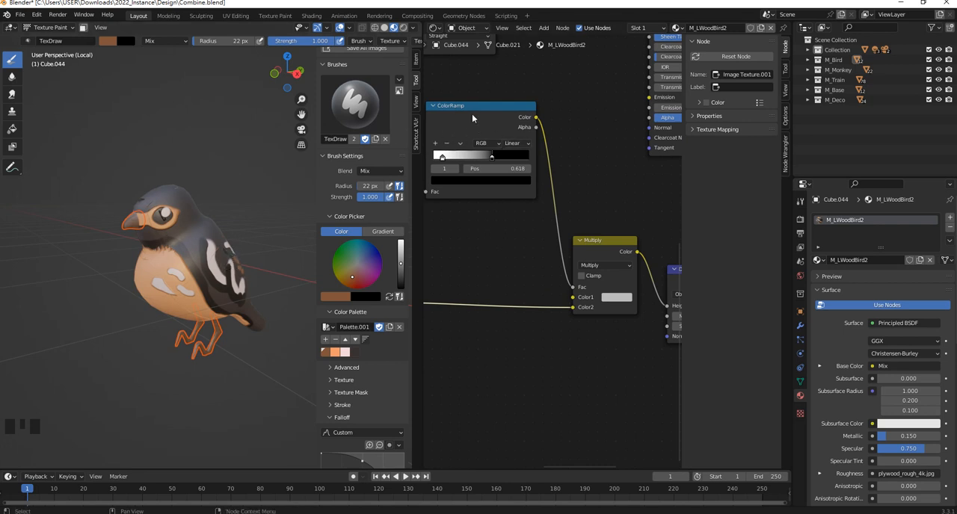
{"action": "middle_click_drag", "start_coordinate": [568, 203], "coordinate": [513, 219]}
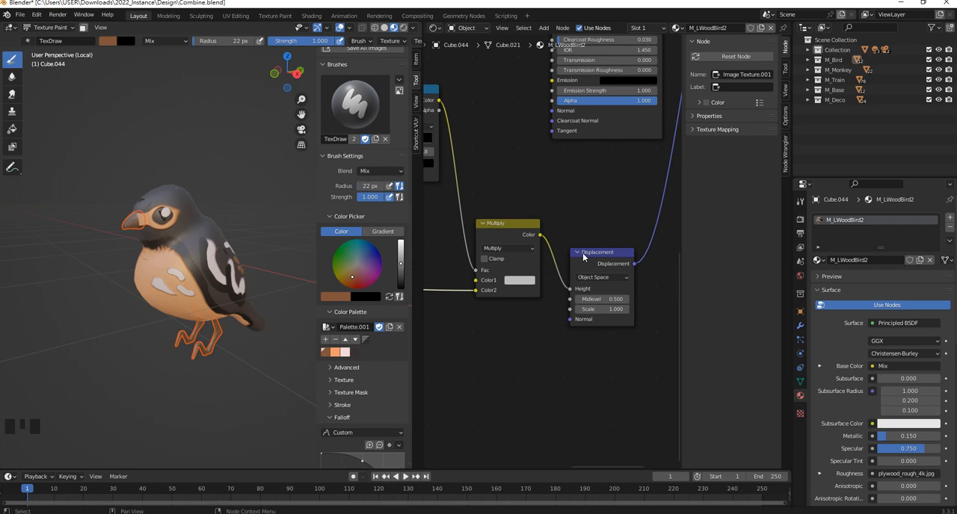
- Return the ColorRamp to black-to-white order with the white stop at 0.409 and the black stop just before it
{"action": "middle_click_drag", "start_coordinate": [473, 179], "coordinate": [582, 242]}
{"action": "scroll", "coordinate": [505, 203], "scroll_direction": "down", "scroll_amount": 1}
{"action": "left_click", "coordinate": [530, 203]}
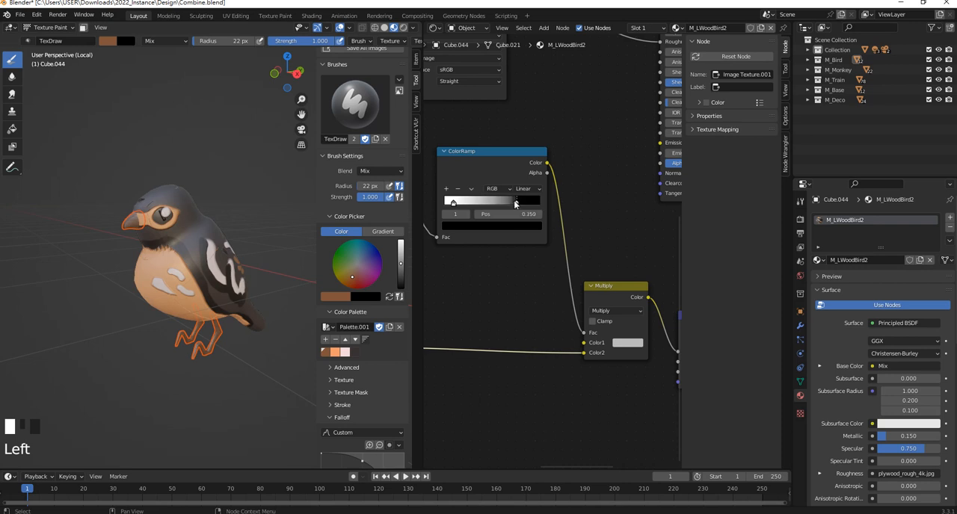
{"action": "scroll", "coordinate": [176, 278], "scroll_direction": "up", "scroll_amount": 4}
{"action": "mouse_move", "coordinate": [508, 203]}
{"action": "left_mouse_down"}
{"action": "mouse_move", "coordinate": [518, 204]}
{"action": "mouse_move", "coordinate": [470, 209]}
{"action": "mouse_move", "coordinate": [484, 205]}
{"action": "left_mouse_up"}
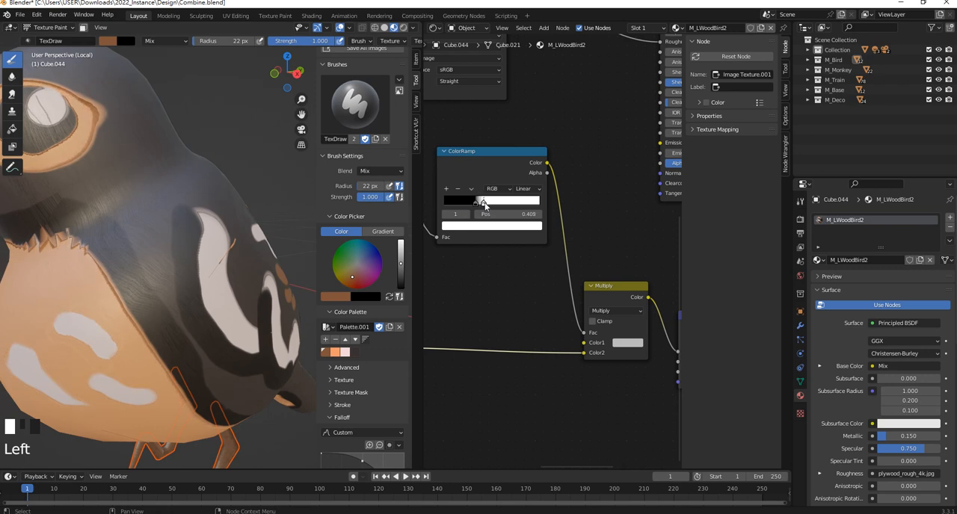
{"action": "scroll", "coordinate": [210, 291], "scroll_direction": "down", "scroll_amount": 4}
{"action": "middle_click_drag", "start_coordinate": [256, 282], "coordinate": [220, 267]}
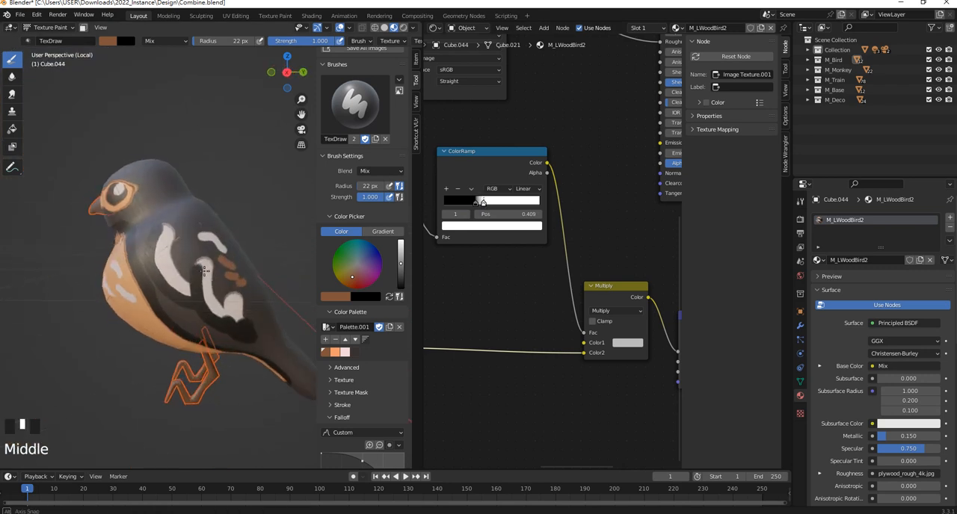
- Examine the whole material node tree, from the coordinate and texture nodes to the shader and Displacement nodes
{"action": "left_click", "coordinate": [546, 308]}
{"action": "scroll", "coordinate": [195, 302], "scroll_direction": "down", "scroll_amount": 3}
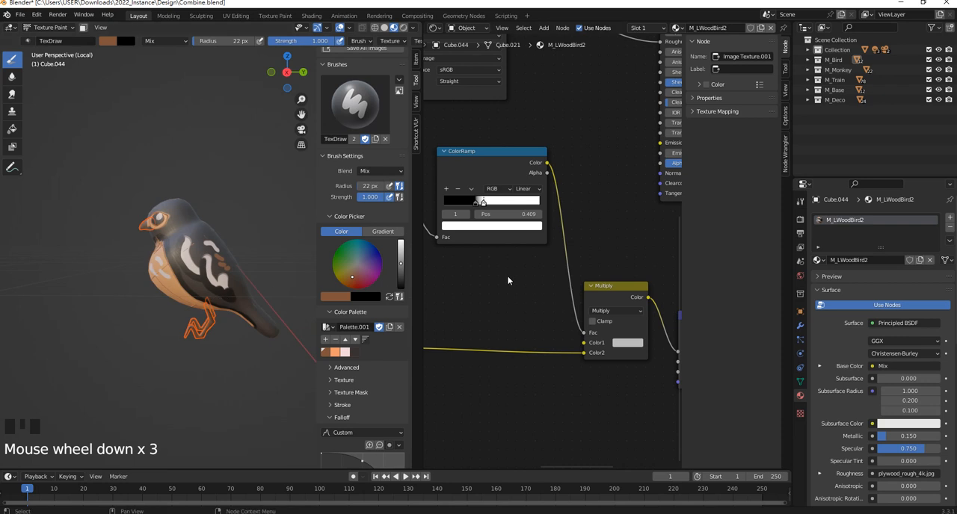
{"action": "scroll", "coordinate": [509, 275], "scroll_direction": "down", "scroll_amount": 11}
{"action": "scroll", "coordinate": [513, 276], "scroll_direction": "down", "scroll_amount": 1}
{"action": "middle_click_drag", "start_coordinate": [548, 191], "coordinate": [570, 228]}
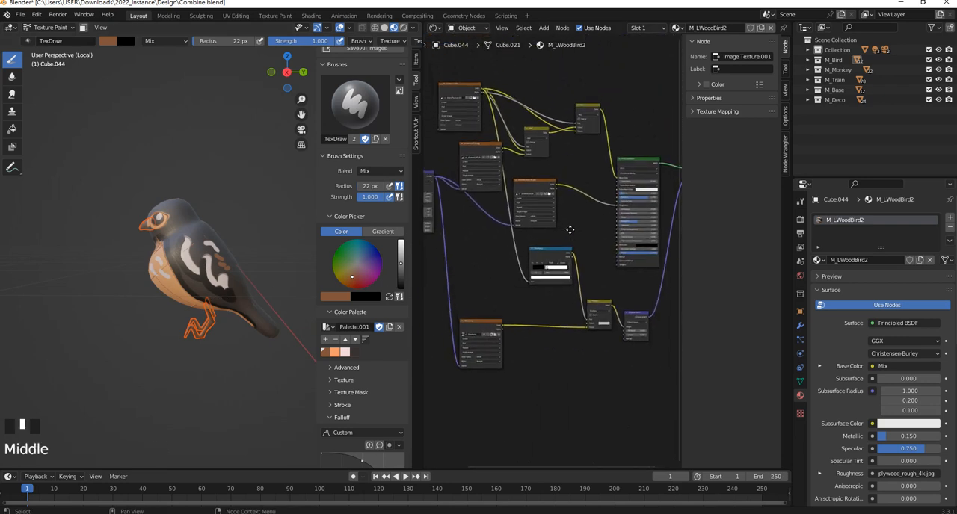
{"action": "scroll", "coordinate": [537, 168], "scroll_direction": "down", "scroll_amount": 5}
{"action": "middle_click_drag", "start_coordinate": [533, 161], "coordinate": [556, 202]}
{"action": "scroll", "coordinate": [557, 202], "scroll_direction": "up", "scroll_amount": 3}
{"action": "middle_click_drag", "start_coordinate": [526, 253], "coordinate": [437, 178]}
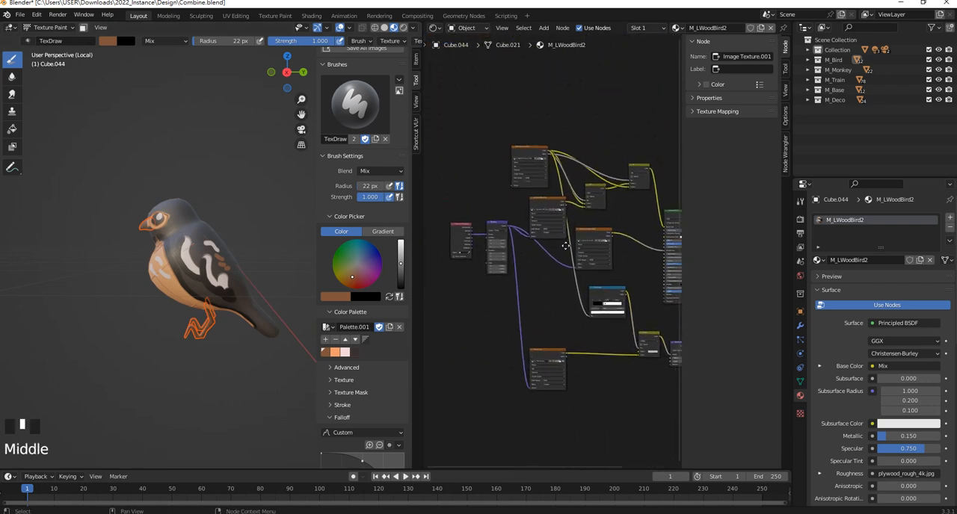
{"action": "scroll", "coordinate": [437, 178], "scroll_direction": "up", "scroll_amount": 1}
- Widen the node editor and move the Texture Coordinate and Mapping nodes down, level with the middle of the texture nodes
{"action": "left_click_drag", "start_coordinate": [422, 163], "coordinate": [353, 172]}
{"action": "left_click_drag", "start_coordinate": [451, 275], "coordinate": [431, 241]}
{"action": "scroll", "coordinate": [562, 142], "scroll_direction": "up", "scroll_amount": 3}
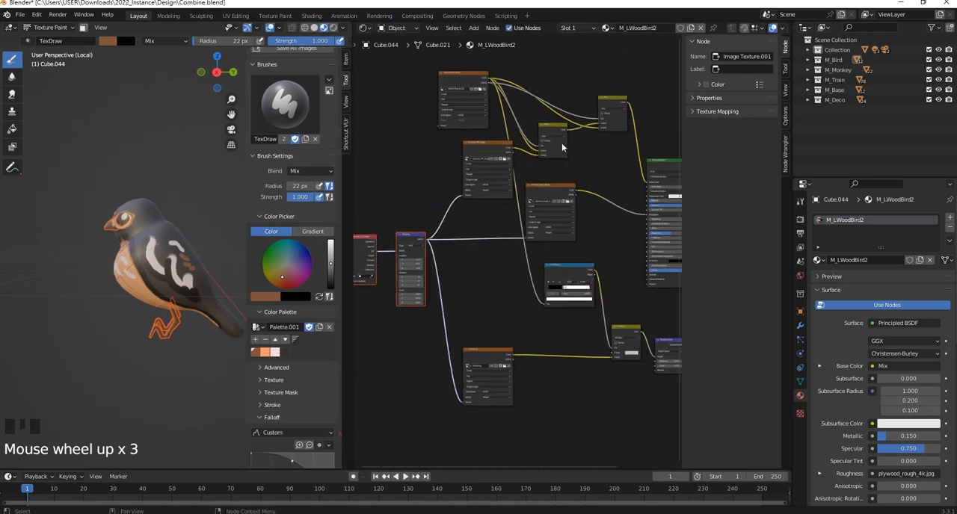
- Move the Mix node that feeds the Principled BSDF's Base Color slightly down and check the painted bird from the front
{"action": "middle_click_drag", "start_coordinate": [561, 143], "coordinate": [565, 189]}
{"action": "left_click_drag", "start_coordinate": [604, 142], "coordinate": [603, 146]}
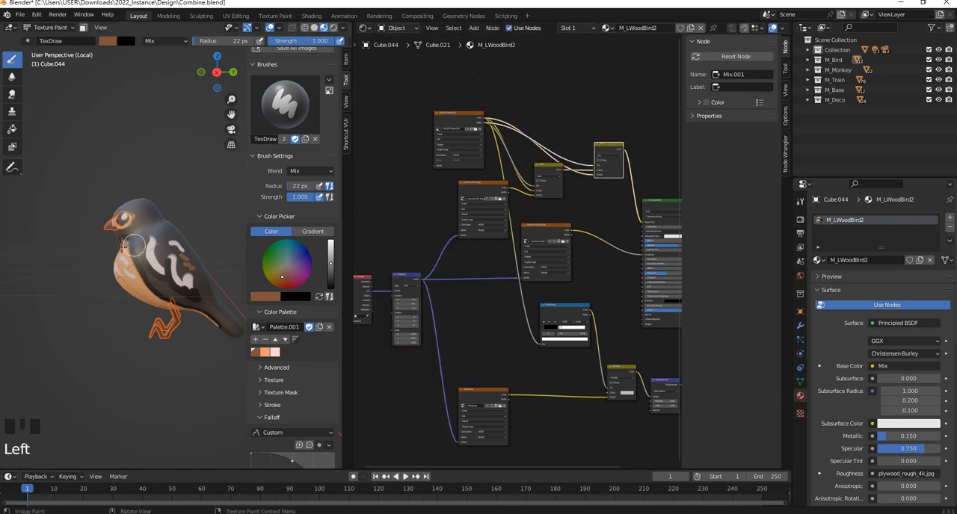
{"action": "middle_click_drag", "start_coordinate": [133, 245], "coordinate": [183, 243]}
{"action": "scroll", "coordinate": [183, 243], "scroll_direction": "up", "scroll_amount": 2}
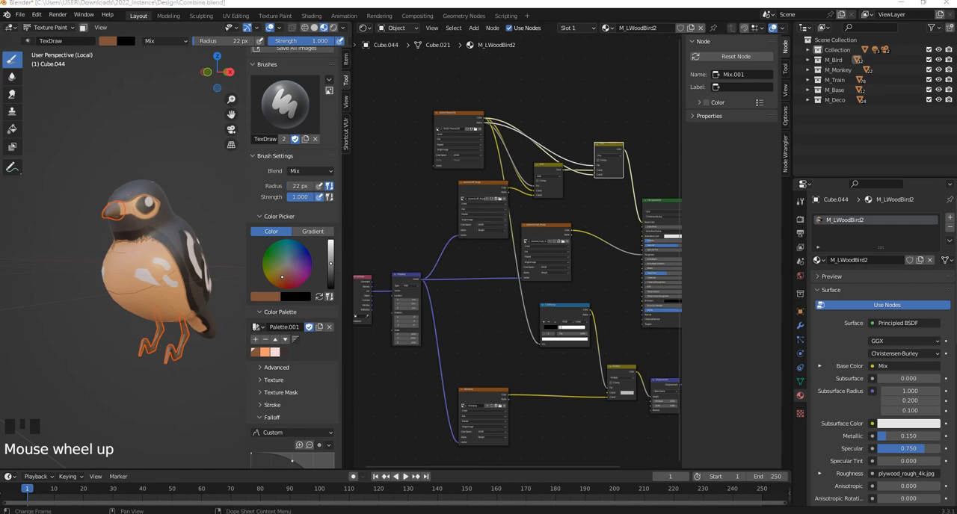
{"action": "key", "text": "alt+Tab"}
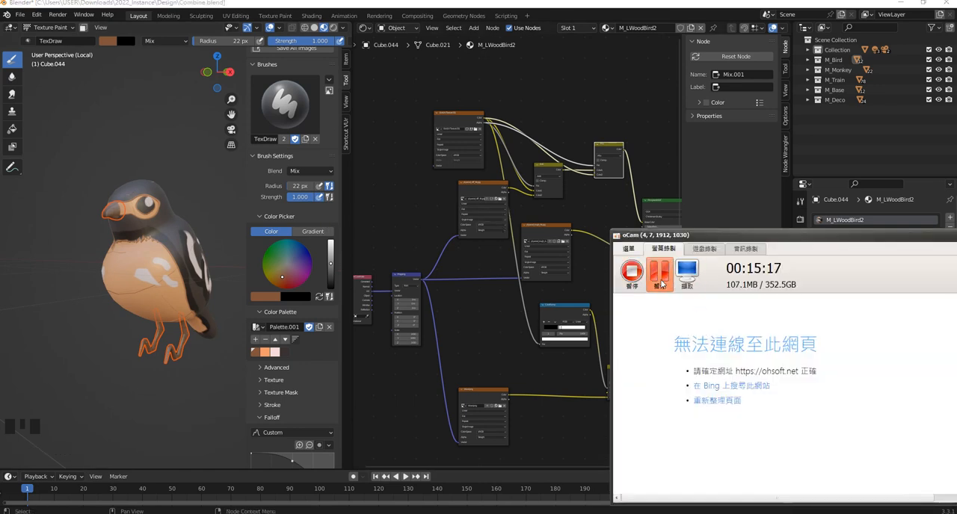